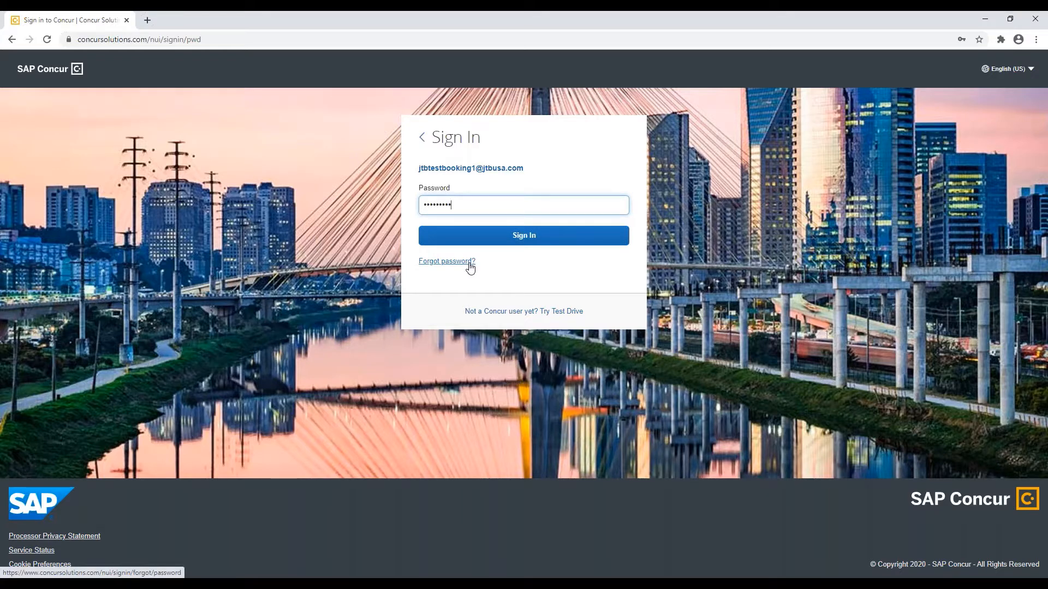
Step: Sign in to the business travel account with the entered password
{"action": "left_click", "coordinate": [523, 247]}
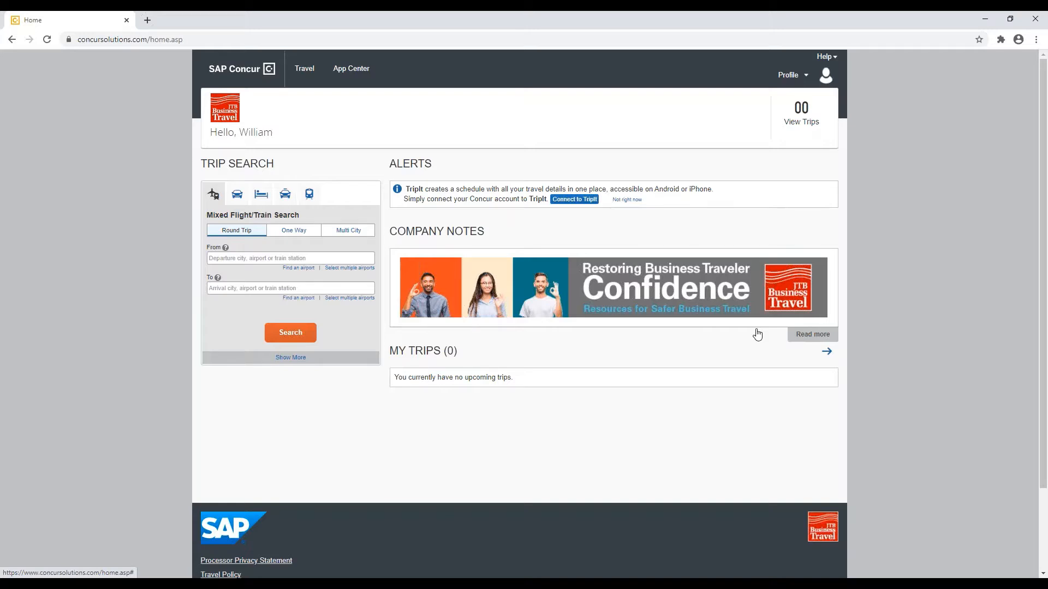
Step: Expand the full company notes, then bring up the Profile menu
{"action": "left_click", "coordinate": [813, 335]}
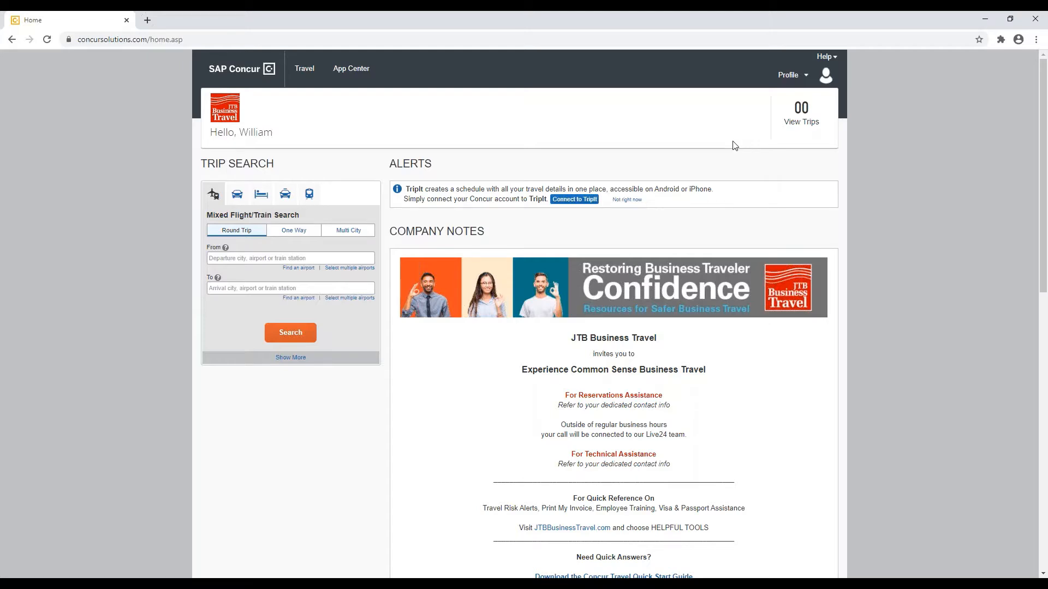
{"action": "left_click", "coordinate": [805, 88]}
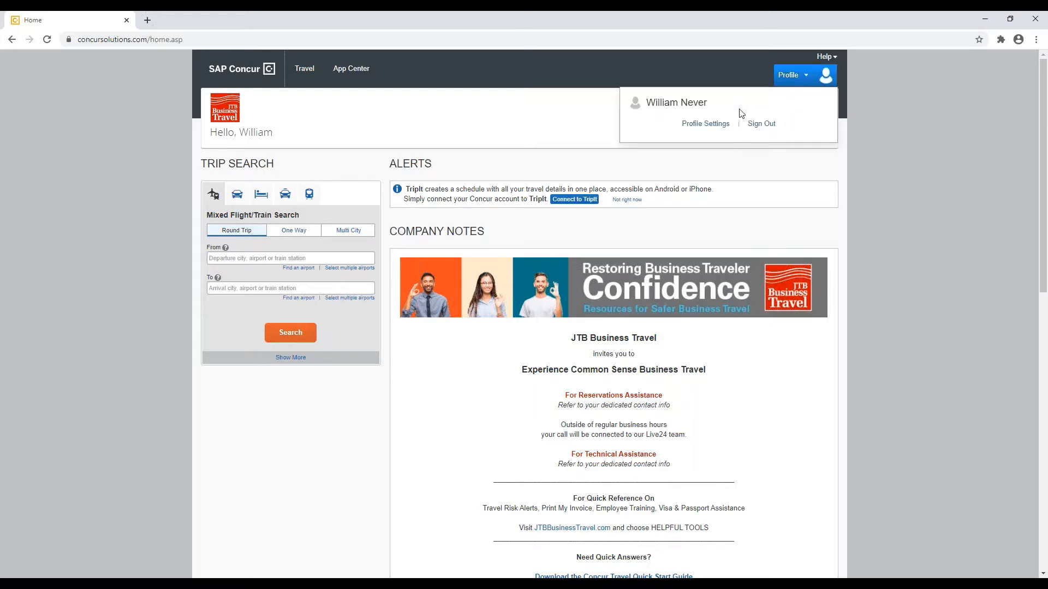
Step: Go to Profile Settings and open the Personal Information page
{"action": "left_click", "coordinate": [706, 125]}
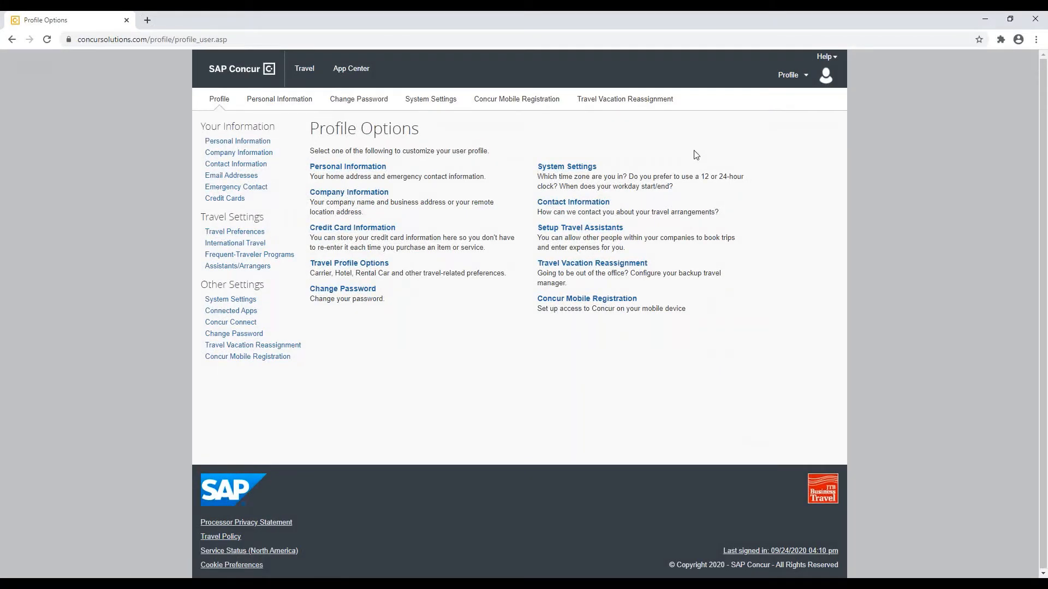
{"action": "left_click", "coordinate": [358, 167]}
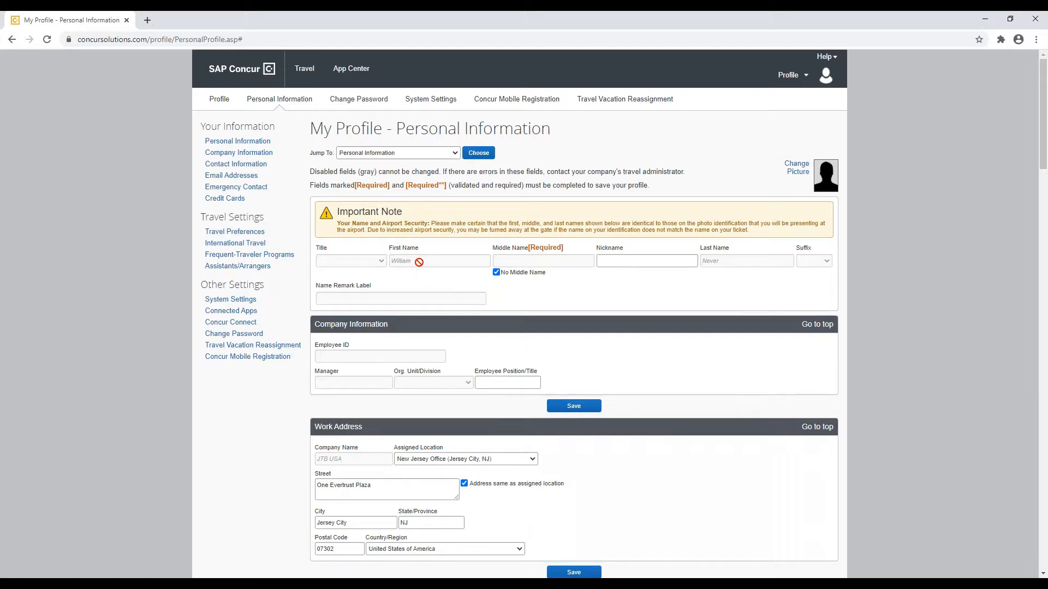
{"action": "left_click", "coordinate": [497, 272]}
{"action": "left_click", "coordinate": [496, 273]}
{"action": "scroll", "coordinate": [498, 281], "scroll_direction": "down", "scroll_amount": 1}
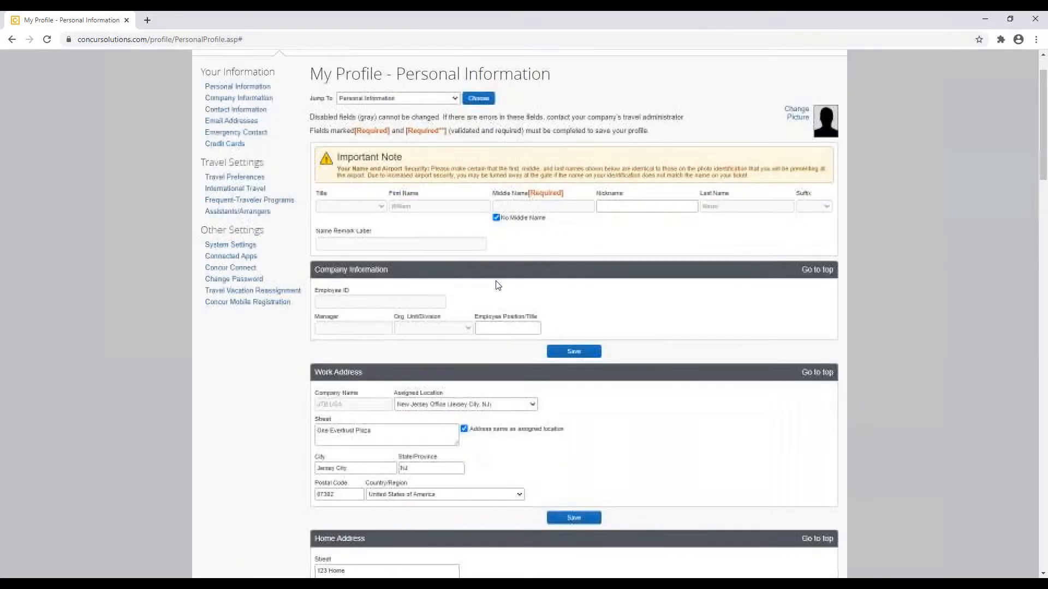
{"action": "scroll", "coordinate": [496, 290], "scroll_direction": "down", "scroll_amount": 2}
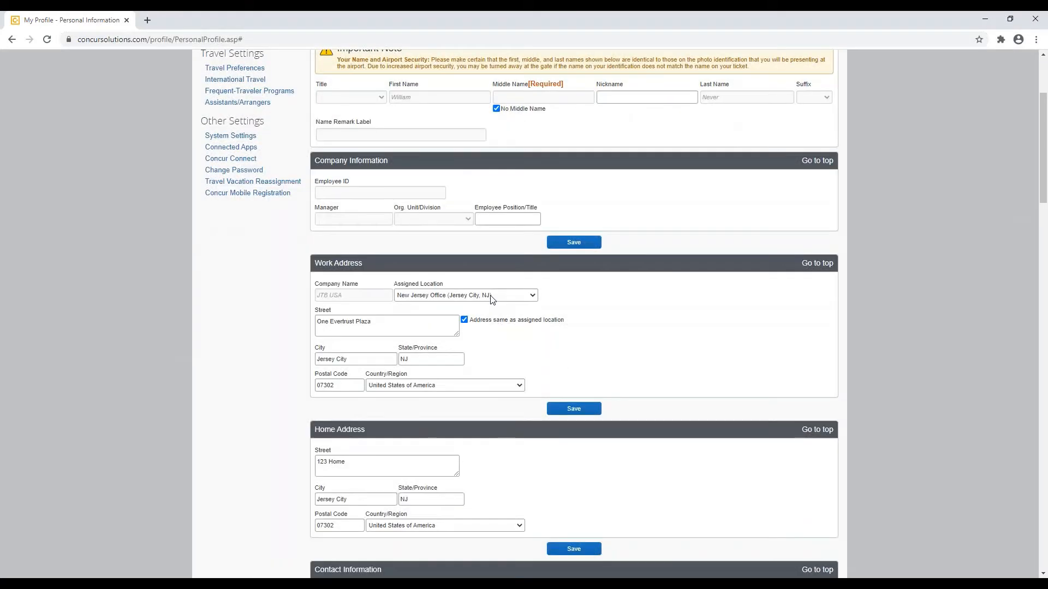
{"action": "left_click", "coordinate": [491, 300]}
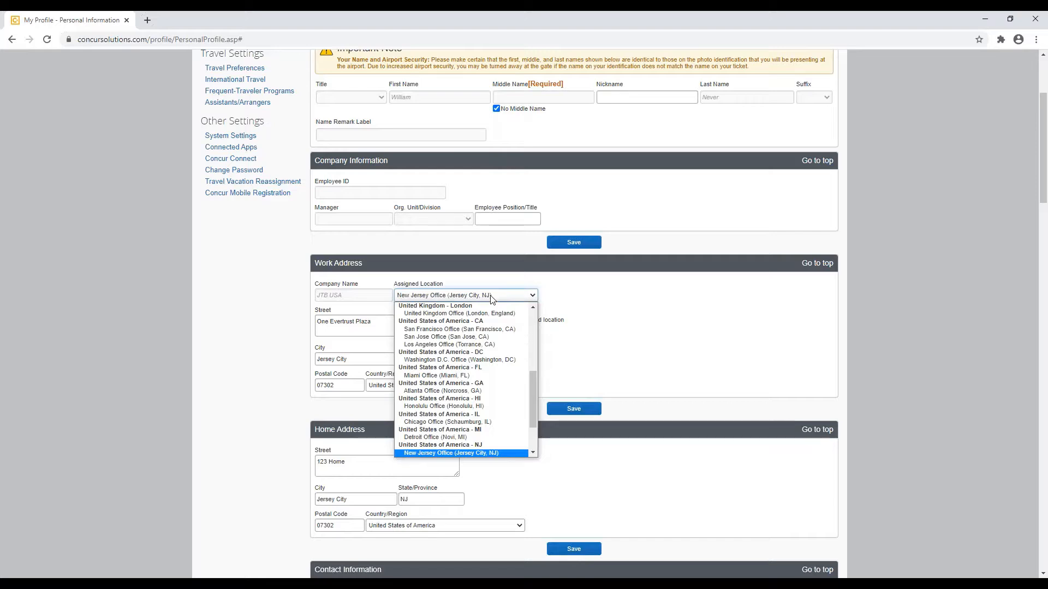
{"action": "left_click", "coordinate": [492, 300]}
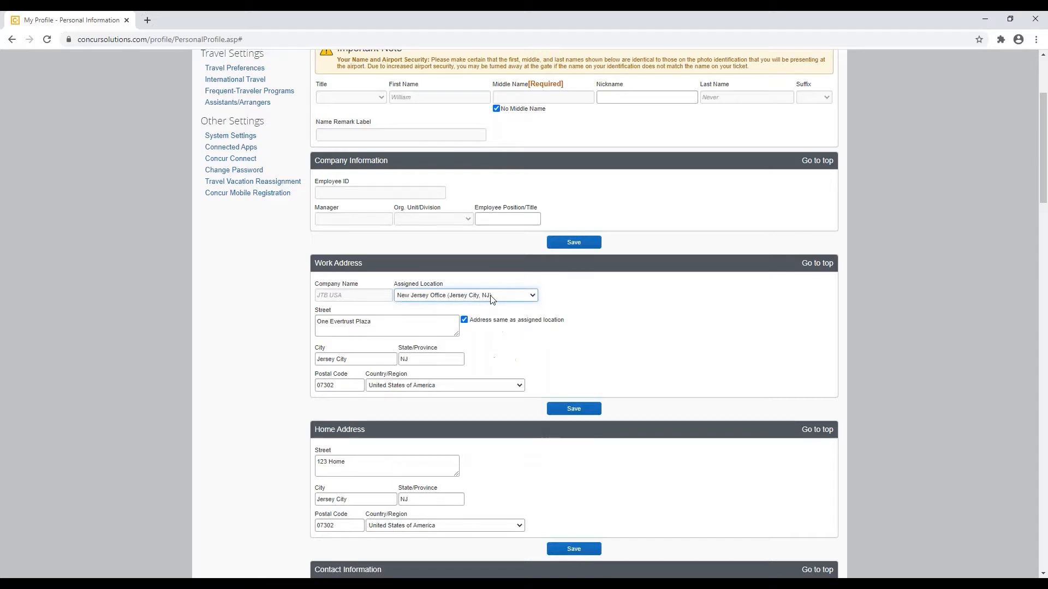
{"action": "left_click", "coordinate": [465, 321]}
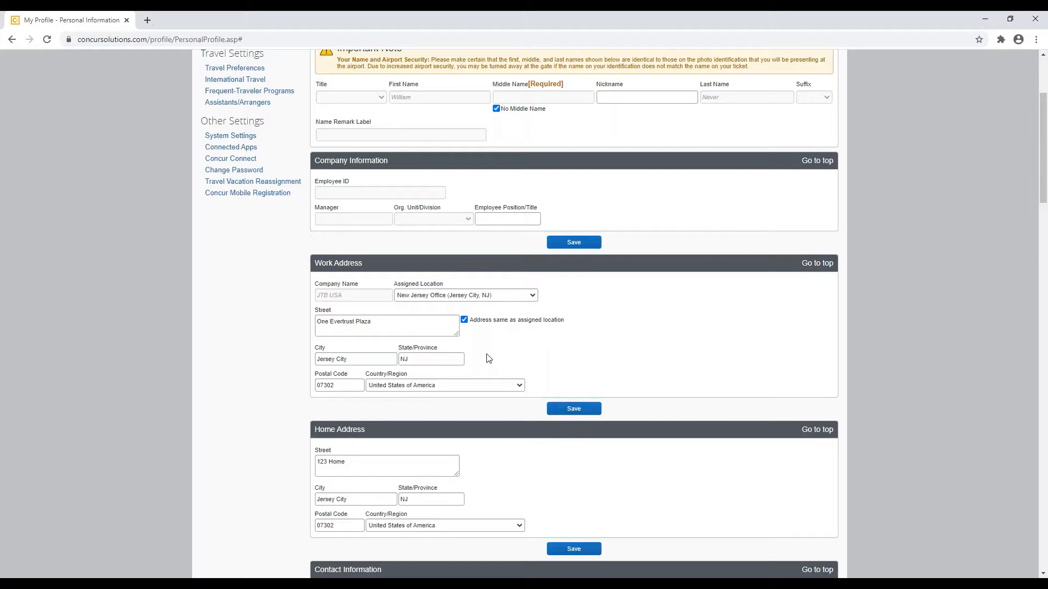
{"action": "scroll", "coordinate": [488, 358], "scroll_direction": "down", "scroll_amount": 2}
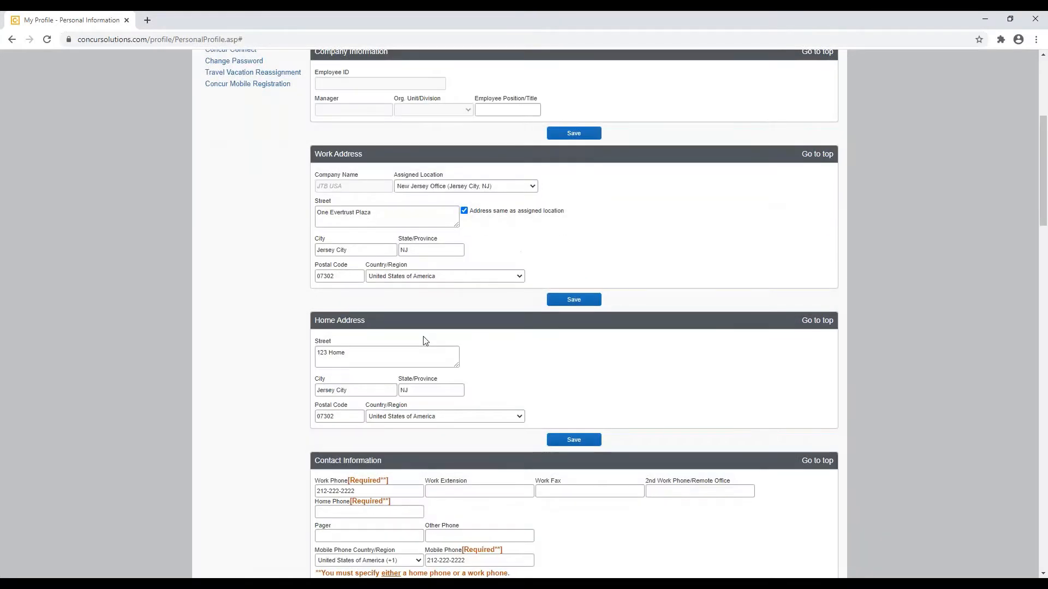
{"action": "scroll", "coordinate": [425, 341], "scroll_direction": "down", "scroll_amount": 1}
{"action": "double_click", "coordinate": [405, 335]}
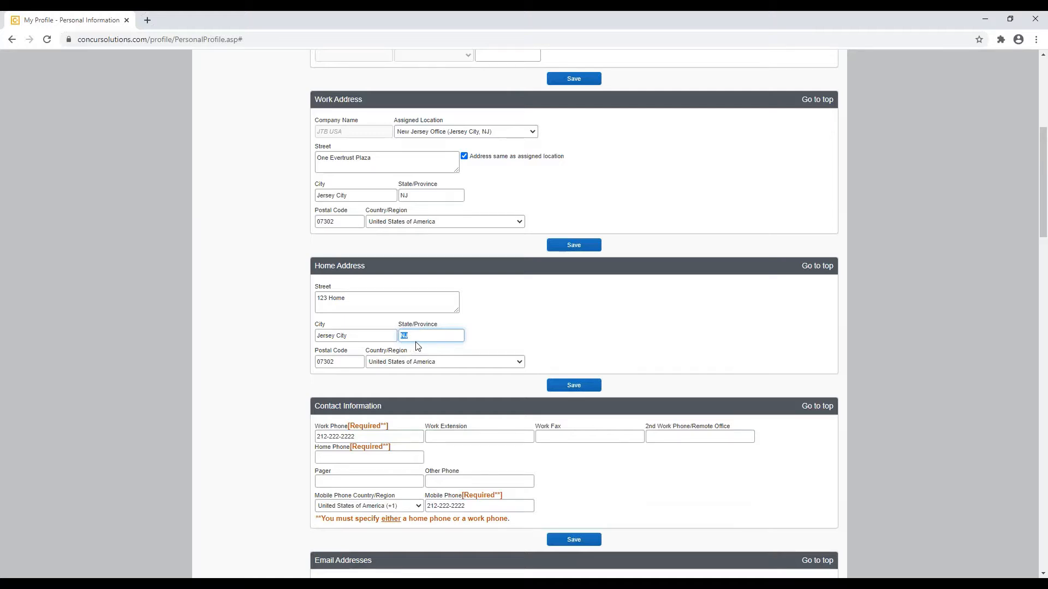
{"action": "left_click", "coordinate": [438, 340]}
{"action": "scroll", "coordinate": [425, 337], "scroll_direction": "down", "scroll_amount": 2}
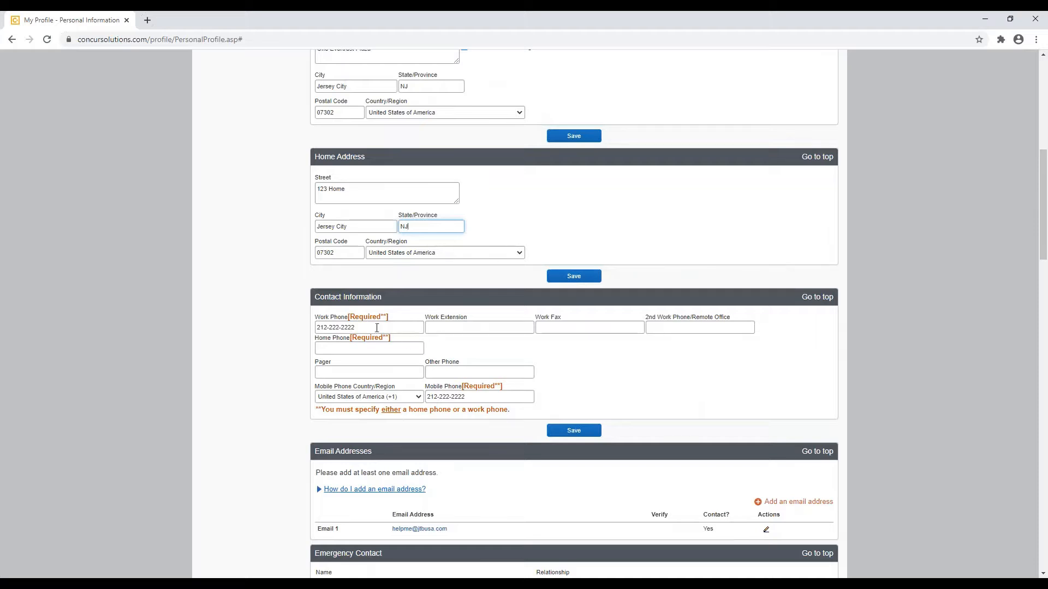
{"action": "left_click", "coordinate": [339, 327]}
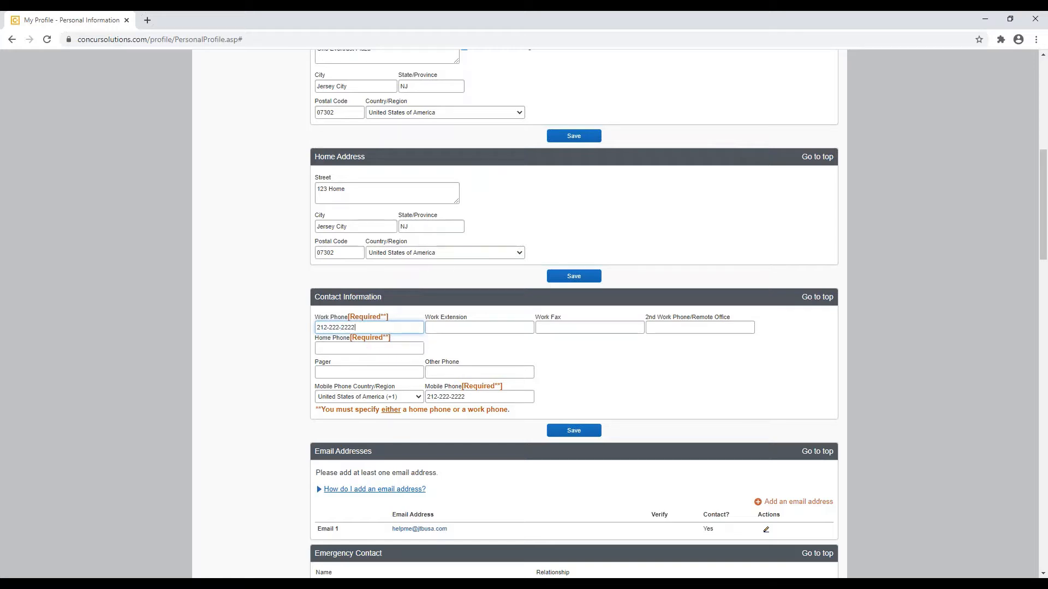
{"action": "left_click", "coordinate": [428, 397]}
{"action": "scroll", "coordinate": [453, 384], "scroll_direction": "down", "scroll_amount": 1}
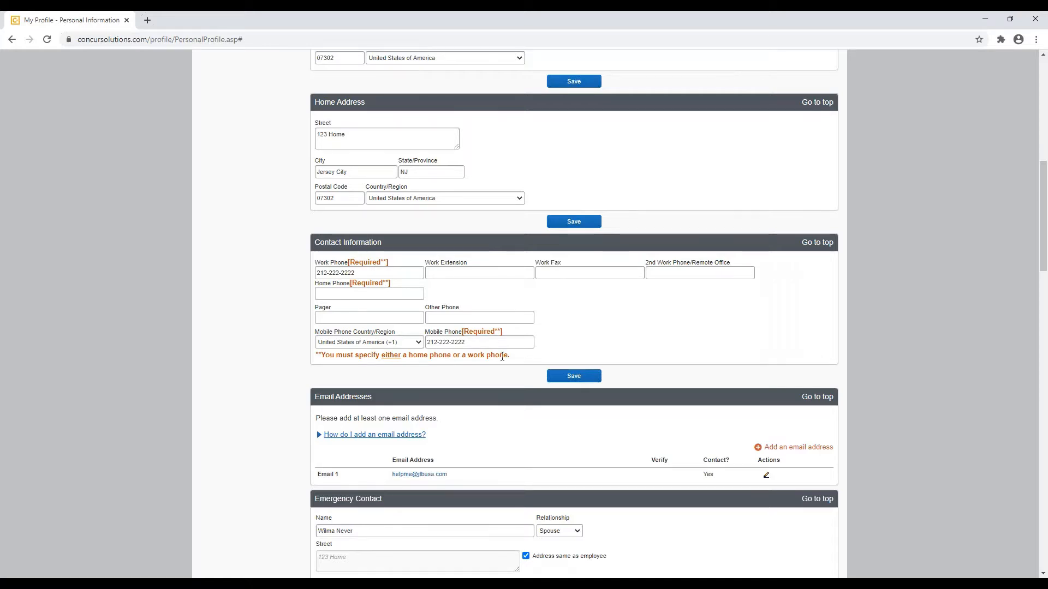
{"action": "scroll", "coordinate": [502, 356], "scroll_direction": "down", "scroll_amount": 3}
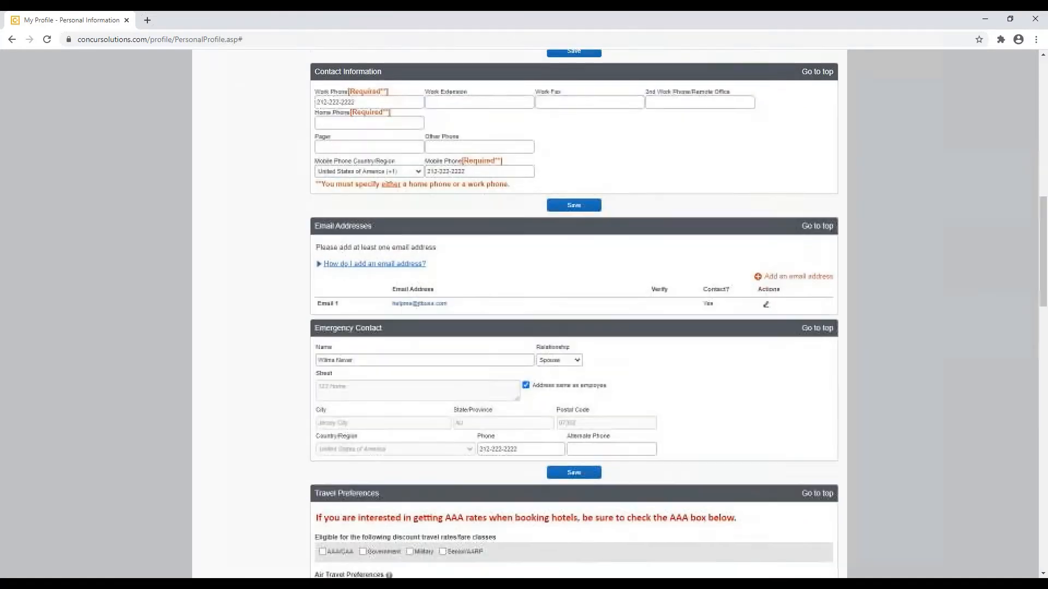
{"action": "scroll", "coordinate": [351, 352], "scroll_direction": "down", "scroll_amount": 3}
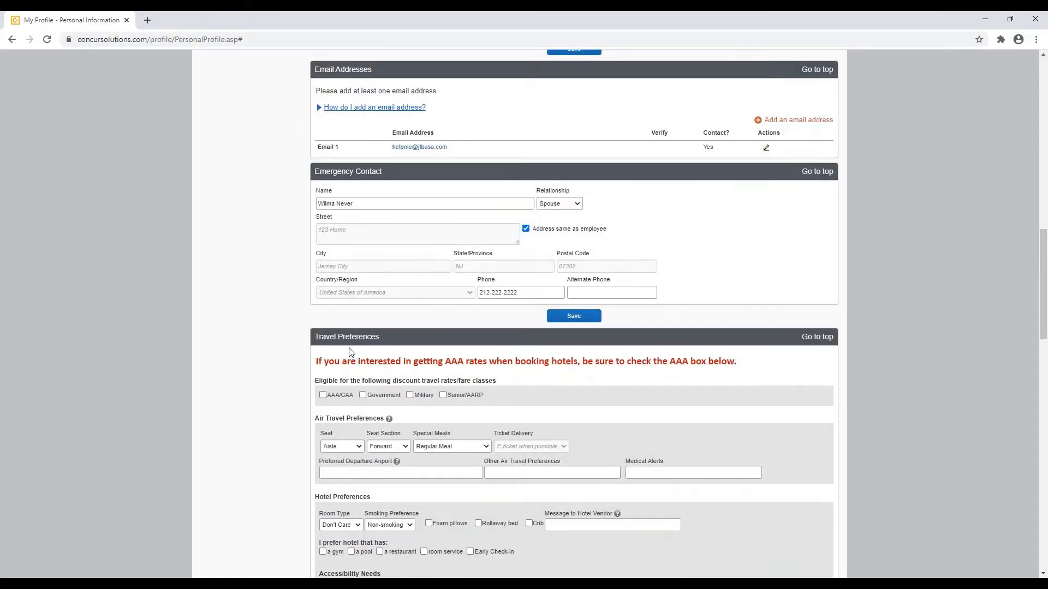
{"action": "scroll", "coordinate": [351, 352], "scroll_direction": "down", "scroll_amount": 2}
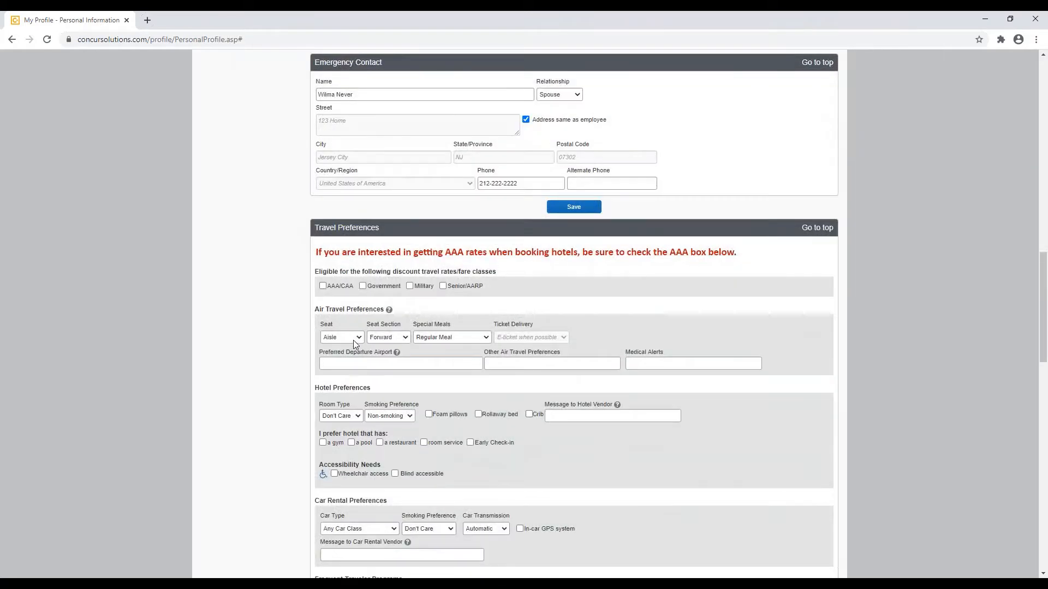
{"action": "scroll", "coordinate": [409, 351], "scroll_direction": "down", "scroll_amount": 2}
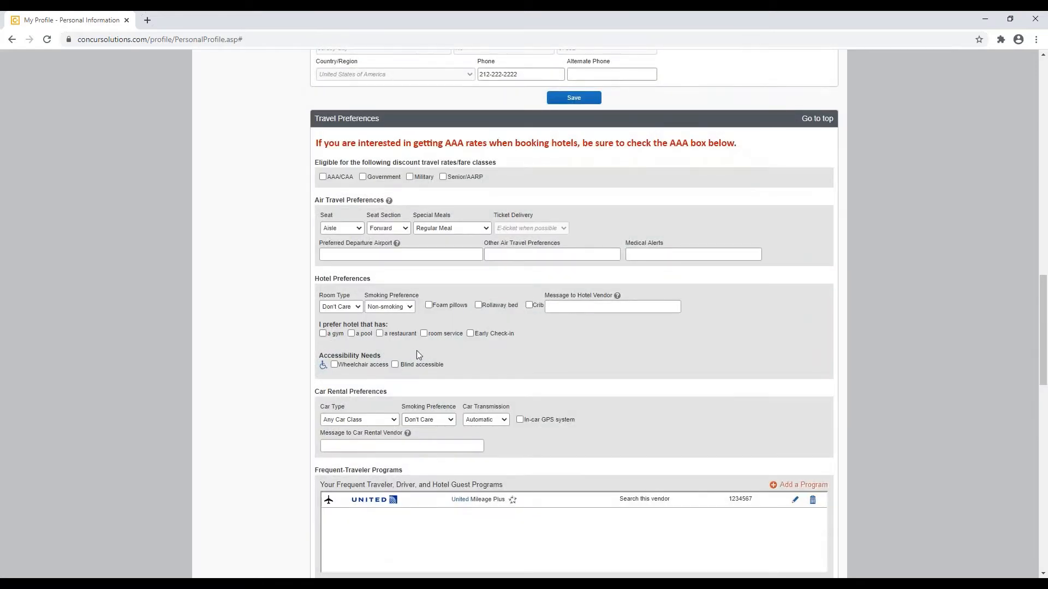
{"action": "scroll", "coordinate": [437, 353], "scroll_direction": "down", "scroll_amount": 1}
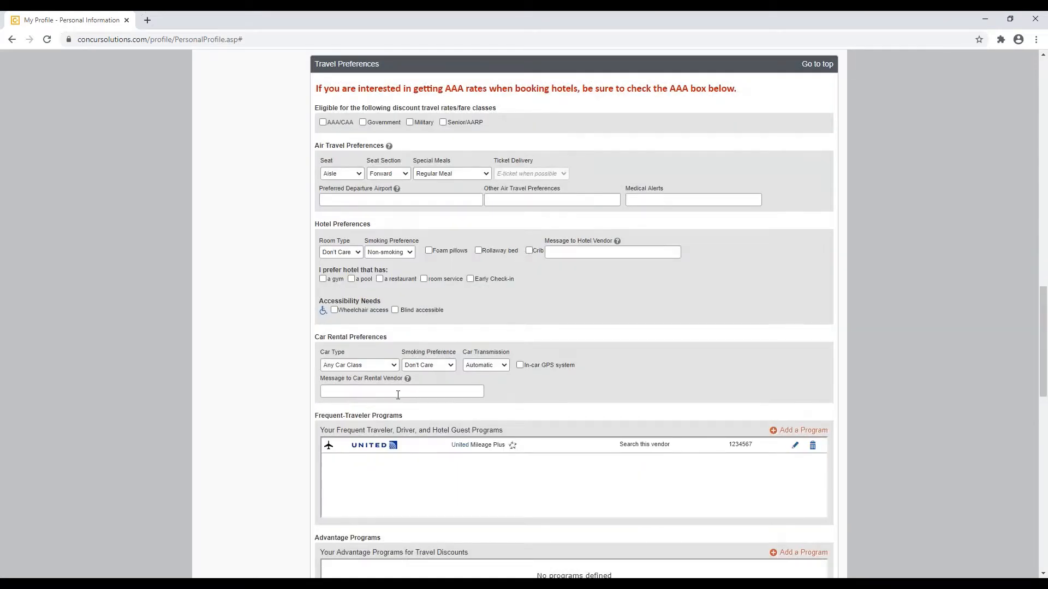
{"action": "scroll", "coordinate": [397, 395], "scroll_direction": "down", "scroll_amount": 1}
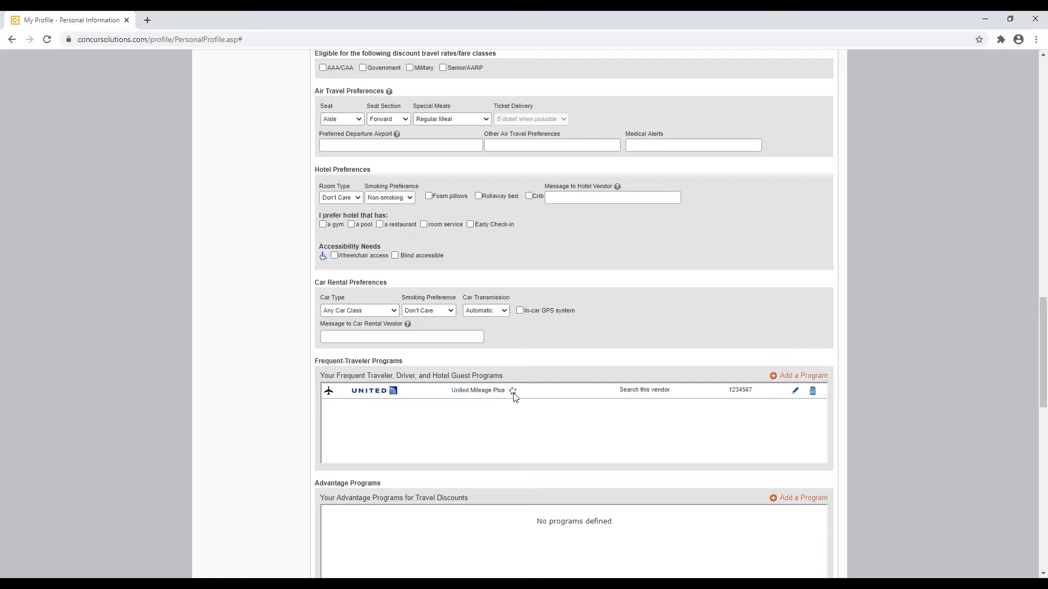
Step: Look at the United Mileage Plus program without changes, then start a new travel program
{"action": "left_click", "coordinate": [795, 391]}
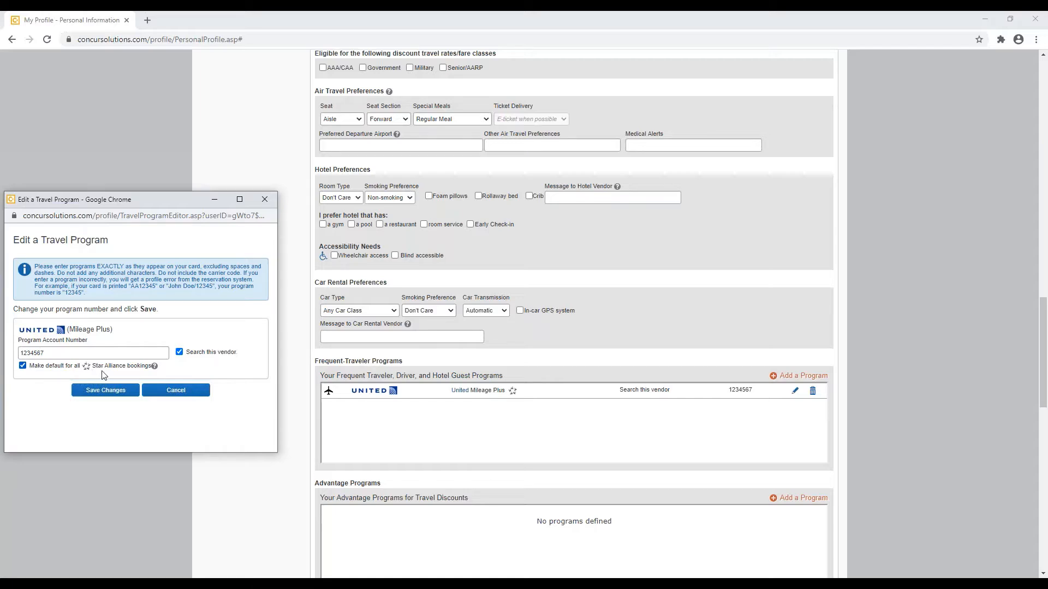
{"action": "left_click", "coordinate": [184, 394]}
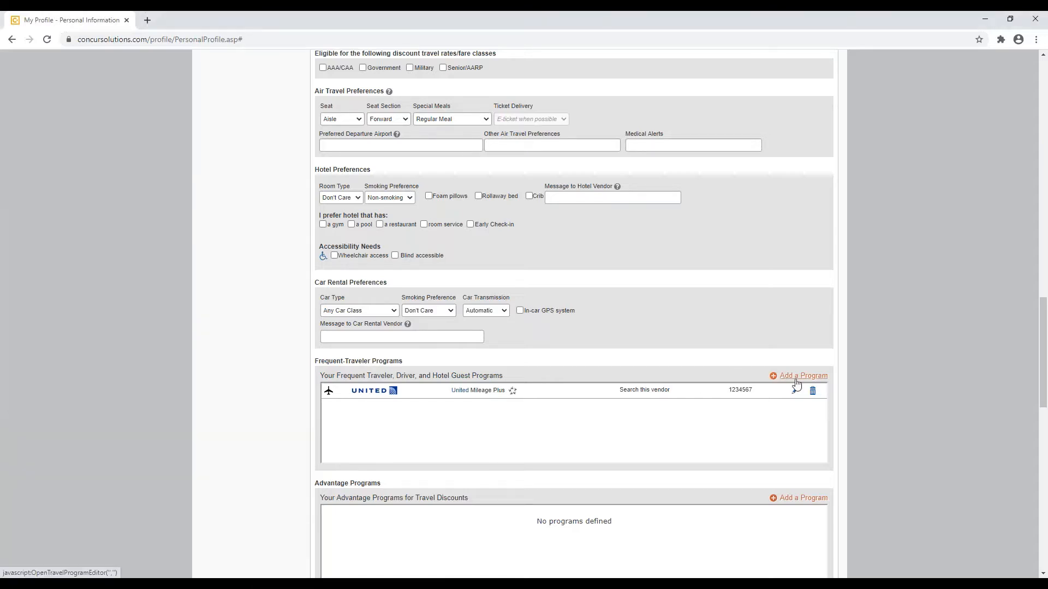
{"action": "left_click", "coordinate": [796, 381]}
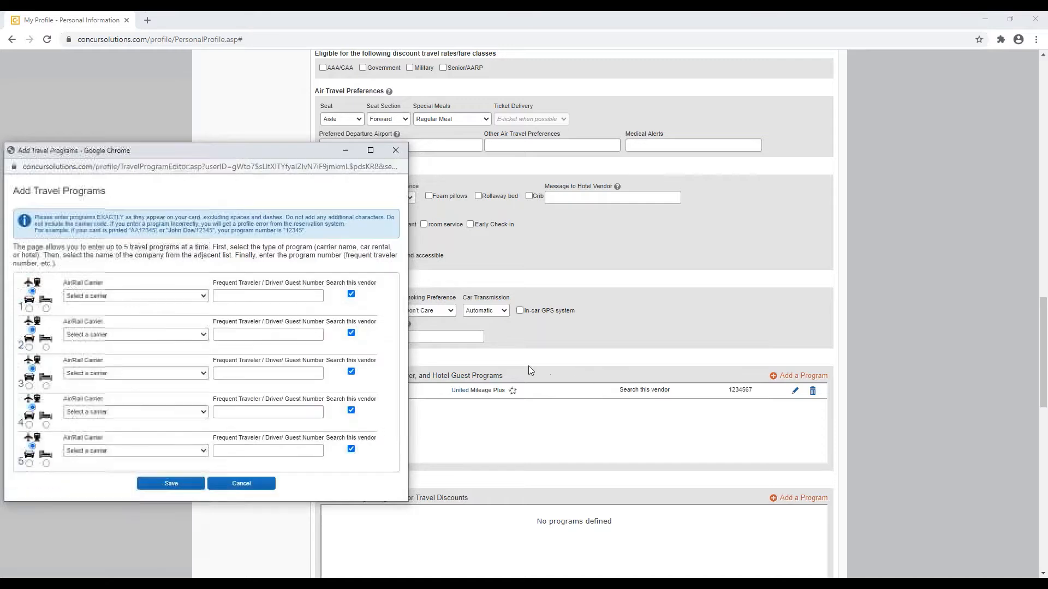
Step: Add a Hilton (All) hotel program with the guest membership number and save it
{"action": "left_click", "coordinate": [30, 309]}
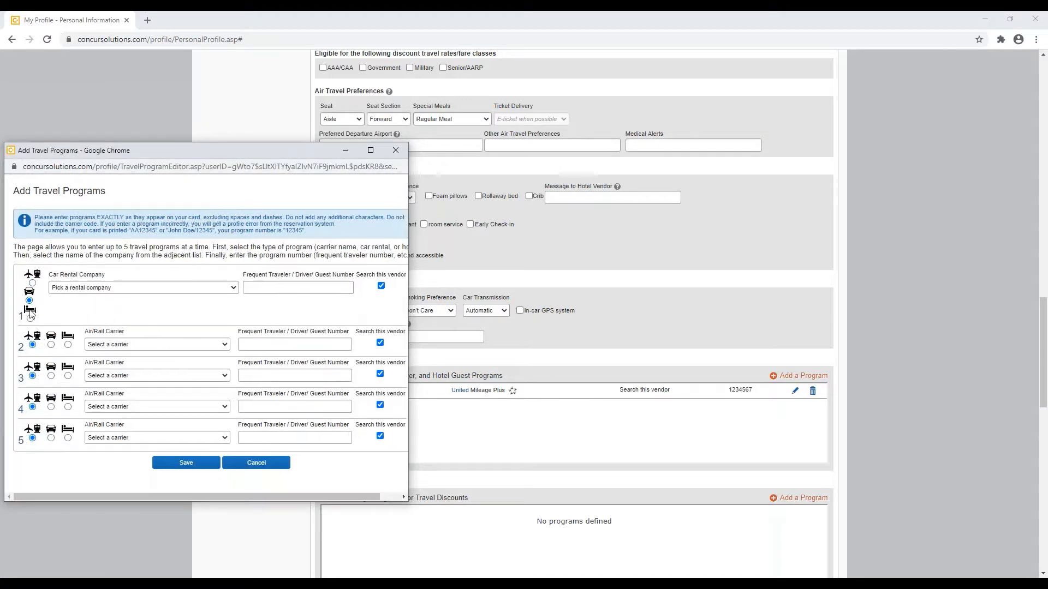
{"action": "left_click", "coordinate": [31, 319]}
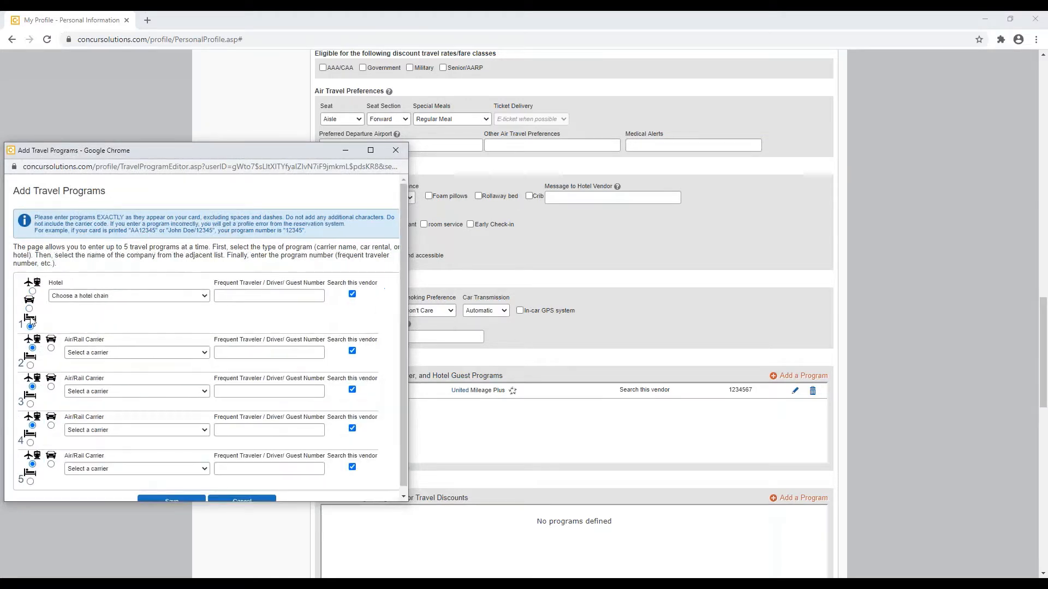
{"action": "left_click", "coordinate": [205, 299]}
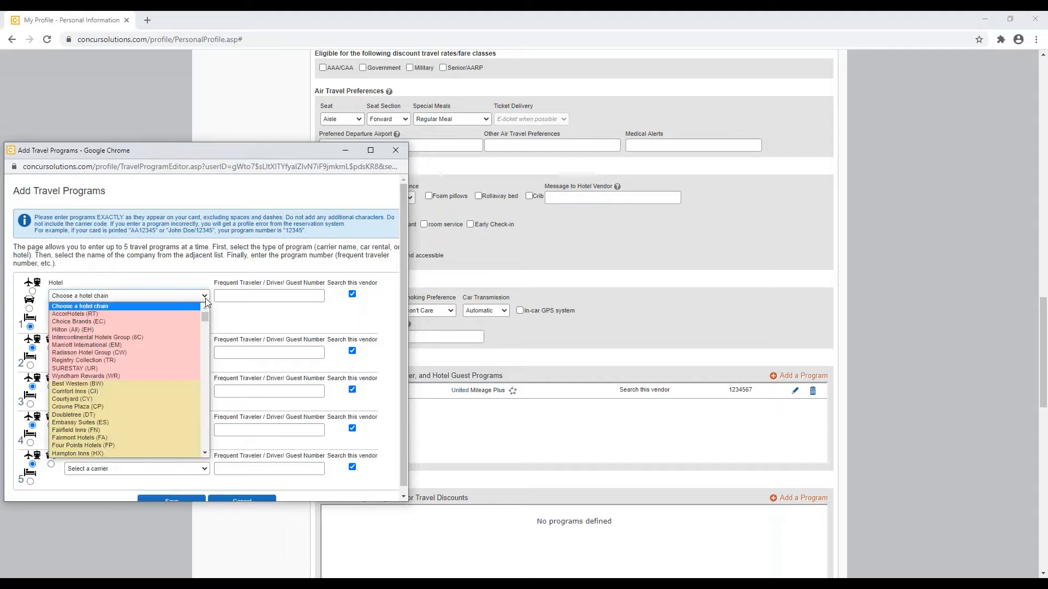
{"action": "left_click", "coordinate": [174, 329]}
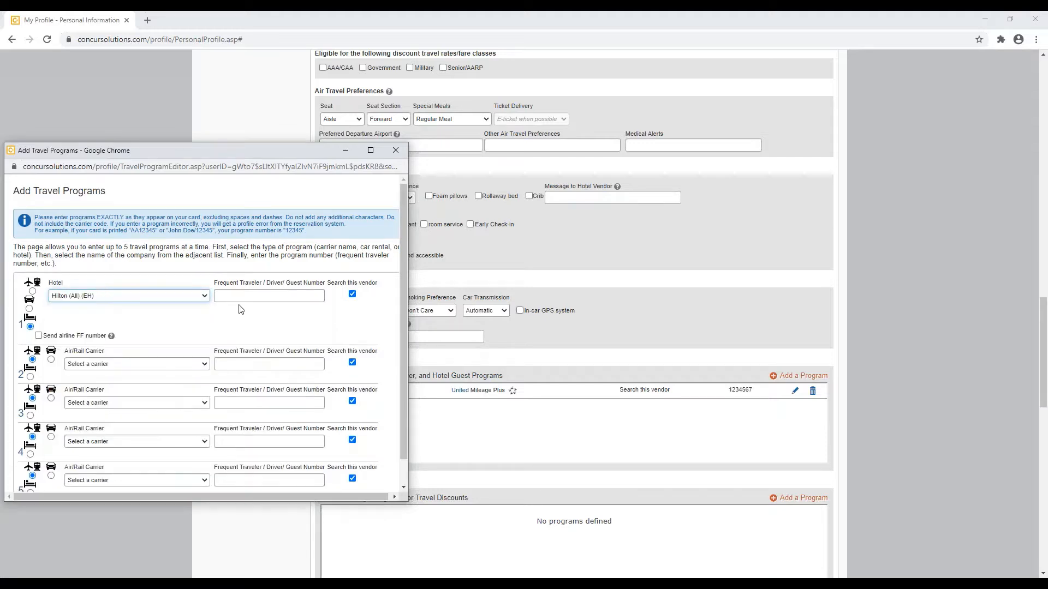
{"action": "left_click", "coordinate": [247, 298]}
{"action": "type", "text": "123456"}
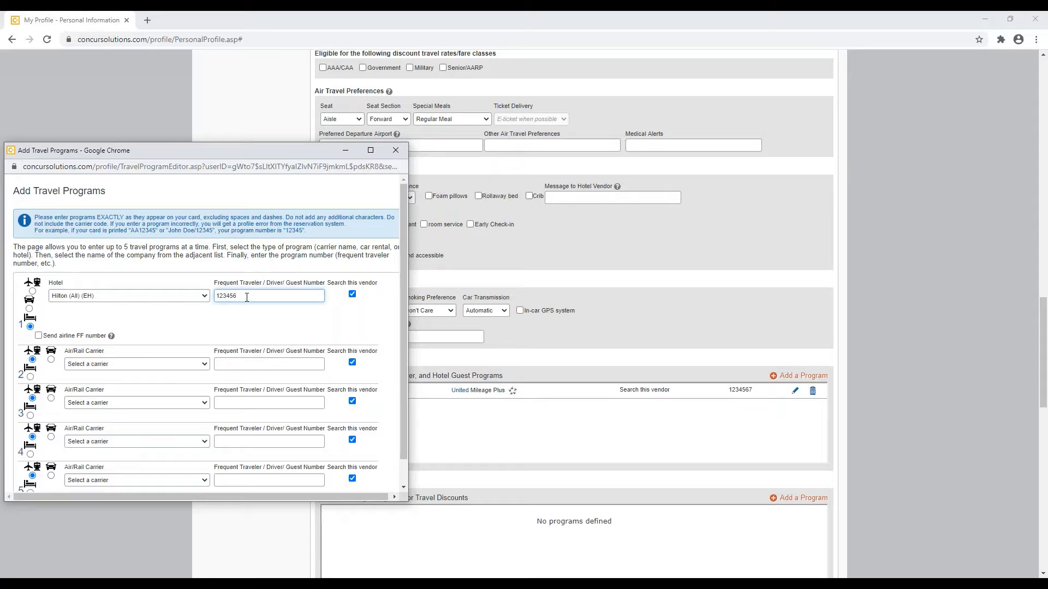
{"action": "scroll", "coordinate": [247, 297], "scroll_direction": "down", "scroll_amount": 1}
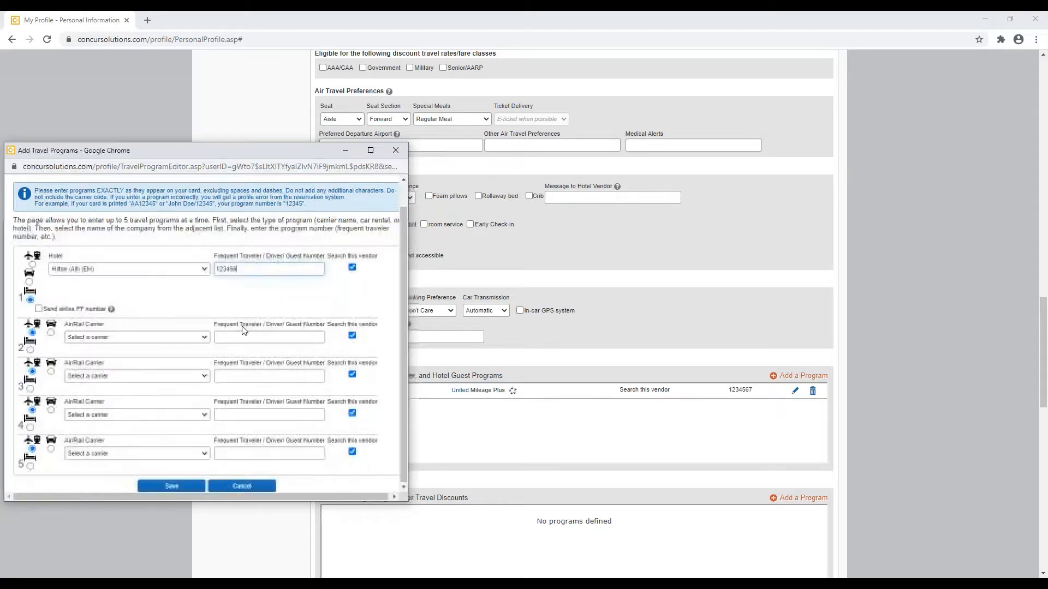
{"action": "left_click", "coordinate": [171, 486]}
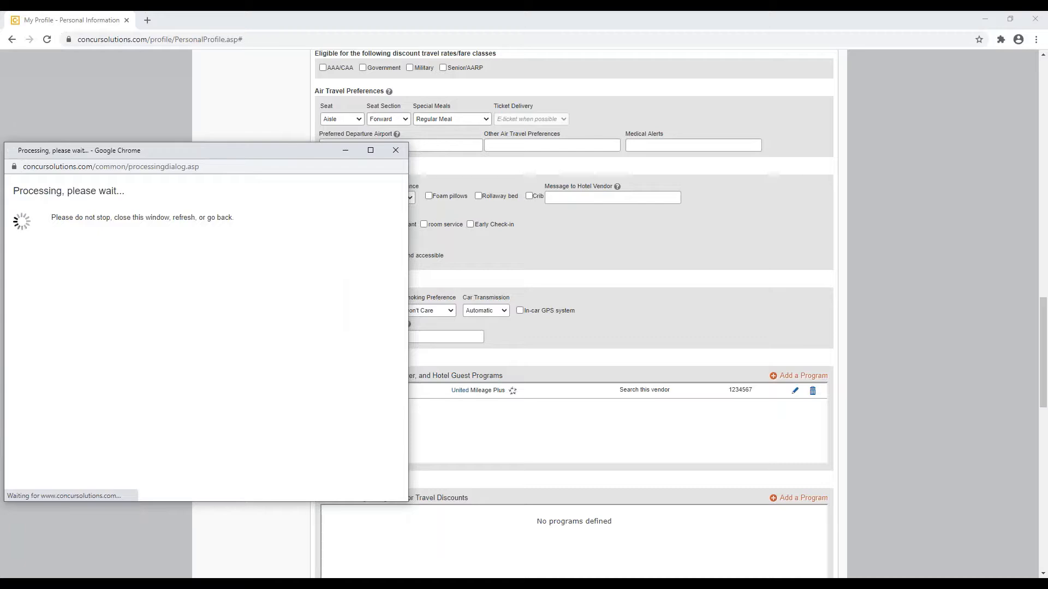
{"action": "scroll", "coordinate": [297, 371], "scroll_direction": "down", "scroll_amount": 1}
{"action": "scroll", "coordinate": [296, 372], "scroll_direction": "down", "scroll_amount": 1}
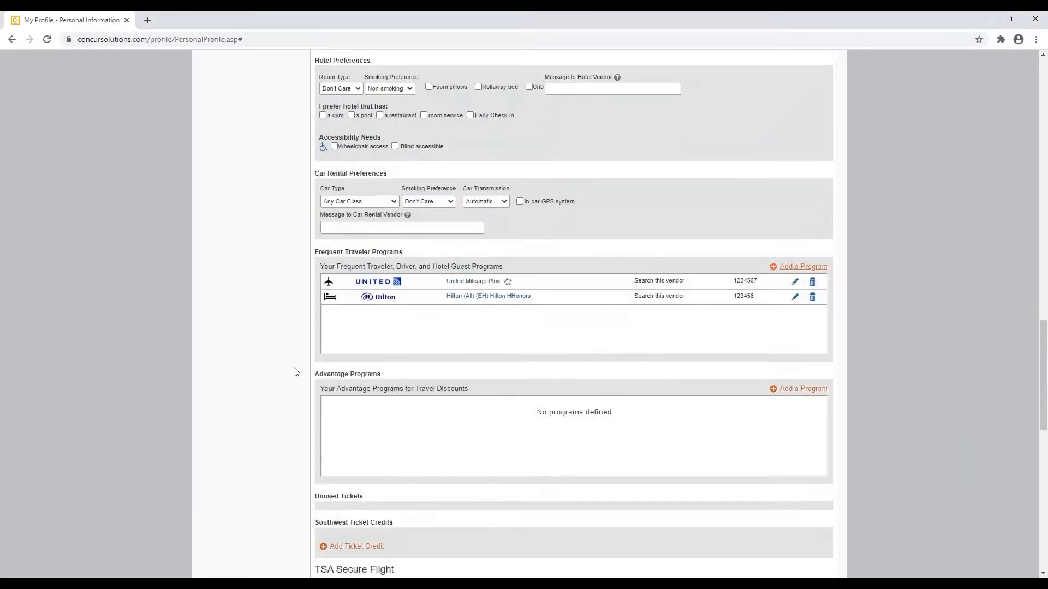
{"action": "scroll", "coordinate": [297, 372], "scroll_direction": "down", "scroll_amount": 4}
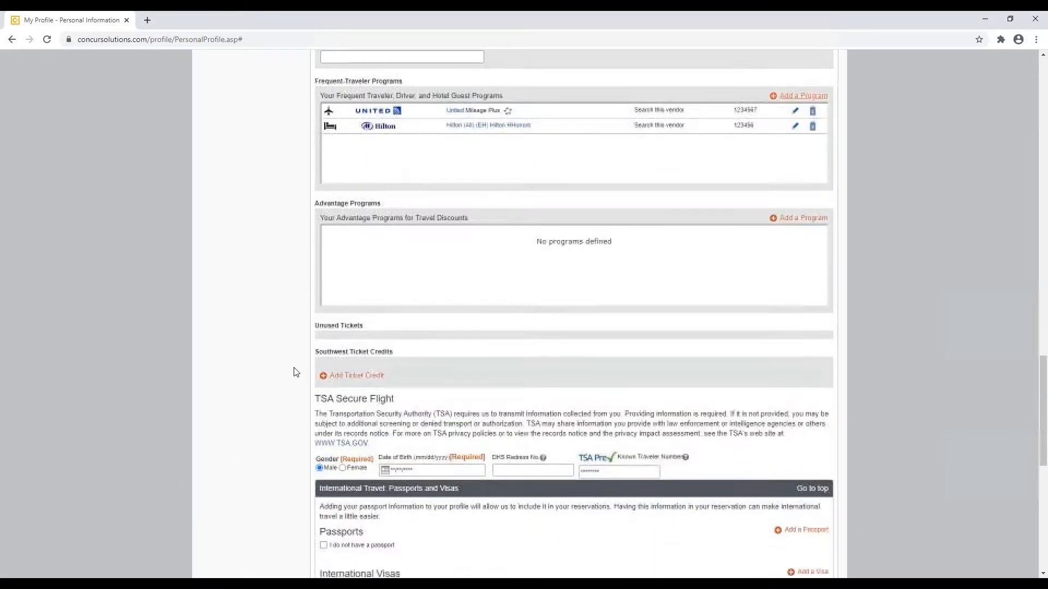
{"action": "scroll", "coordinate": [295, 372], "scroll_direction": "down", "scroll_amount": 1}
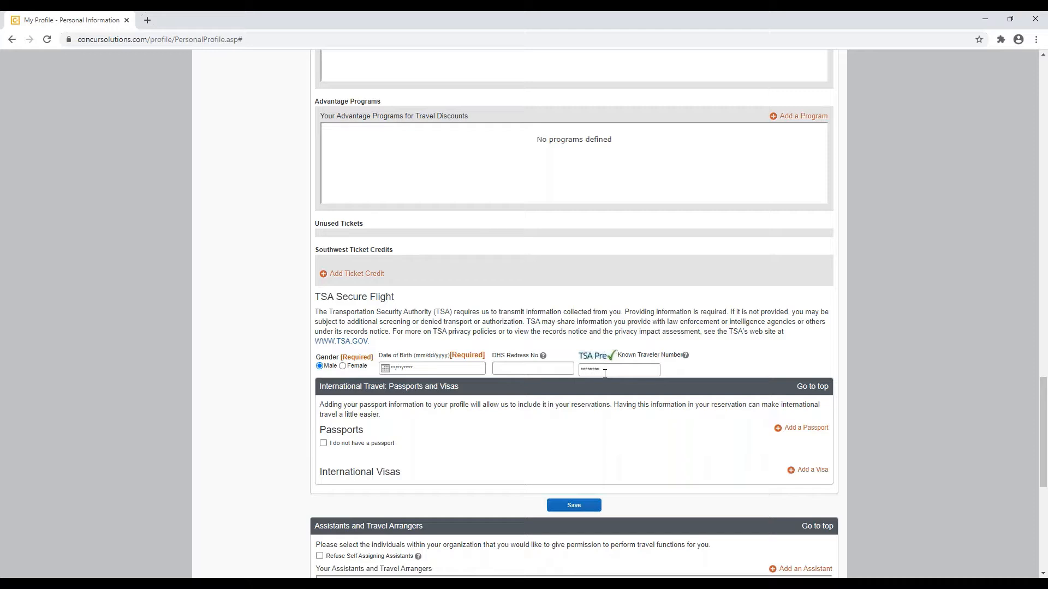
{"action": "left_click_drag", "start_coordinate": [618, 355], "coordinate": [686, 372]}
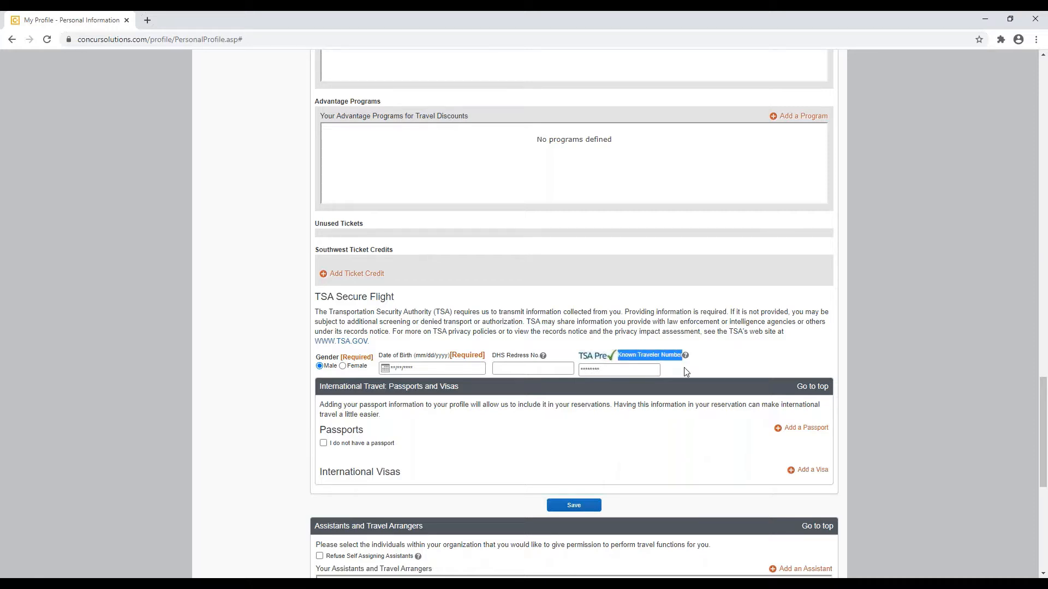
{"action": "left_click", "coordinate": [627, 370]}
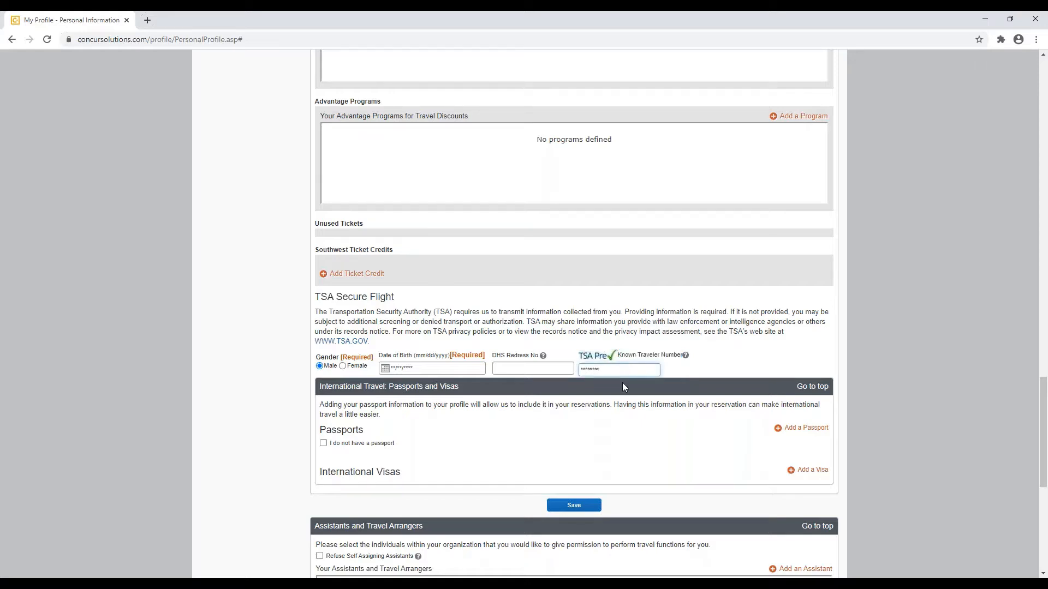
{"action": "scroll", "coordinate": [624, 386], "scroll_direction": "down", "scroll_amount": 3}
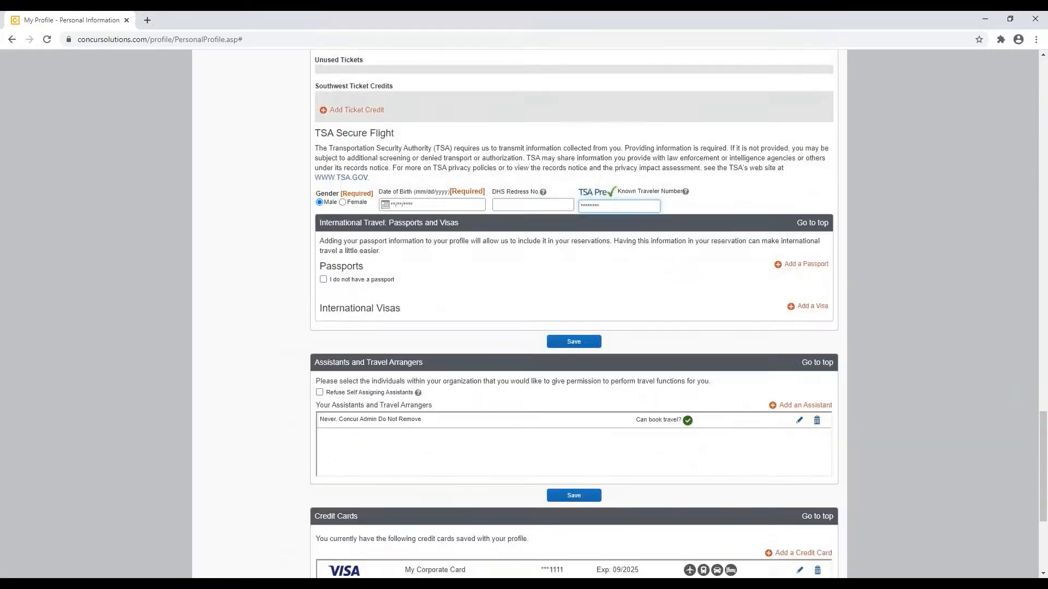
{"action": "left_click", "coordinate": [300, 347]}
{"action": "scroll", "coordinate": [299, 347], "scroll_direction": "down", "scroll_amount": 3}
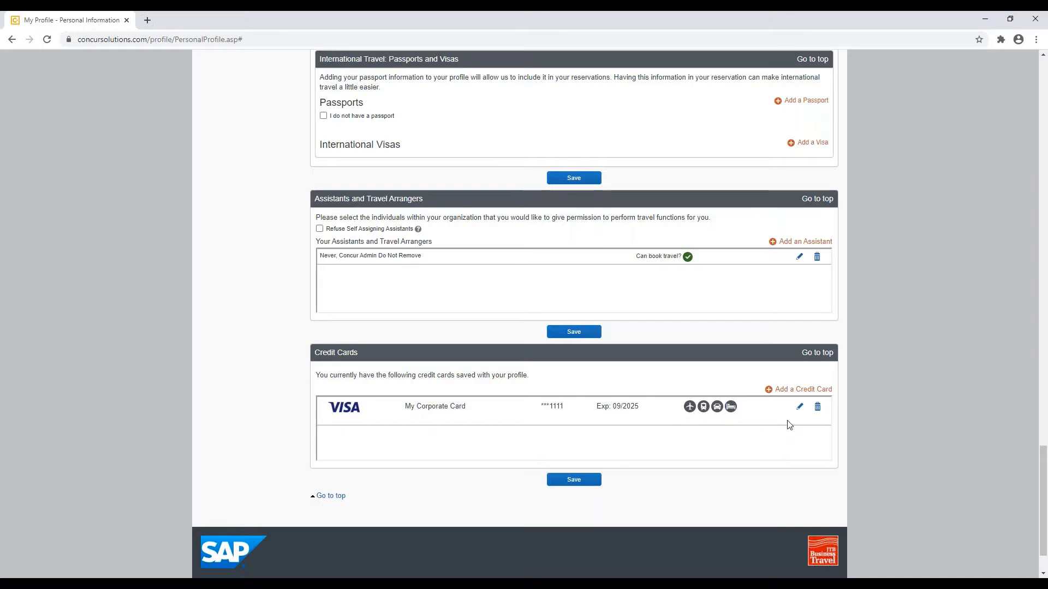
Step: Leave the corporate card unchanged, save the travel profile, and return to the home page
{"action": "left_click", "coordinate": [800, 410]}
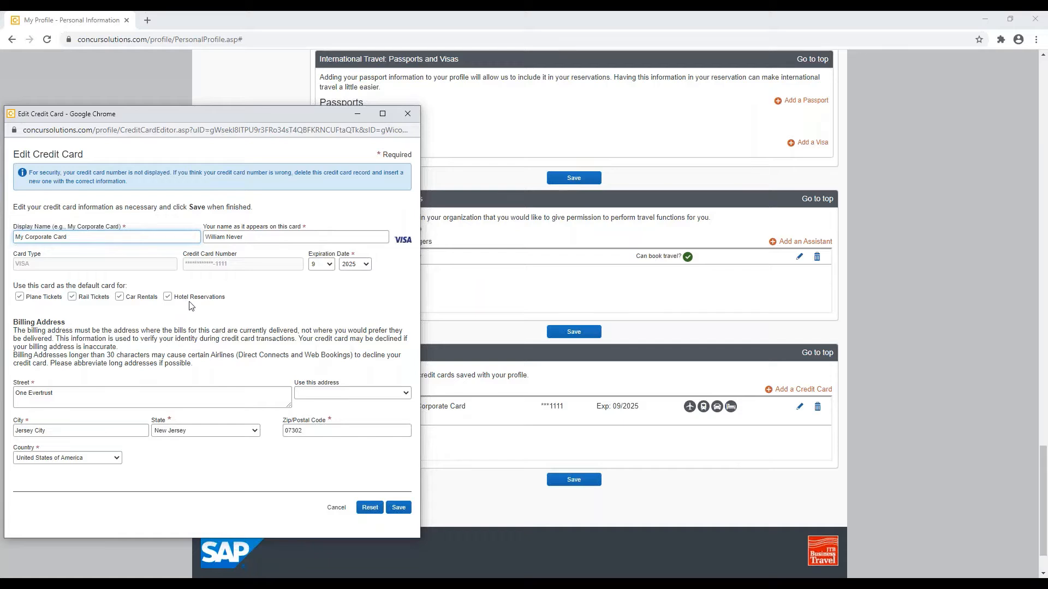
{"action": "left_click", "coordinate": [409, 115]}
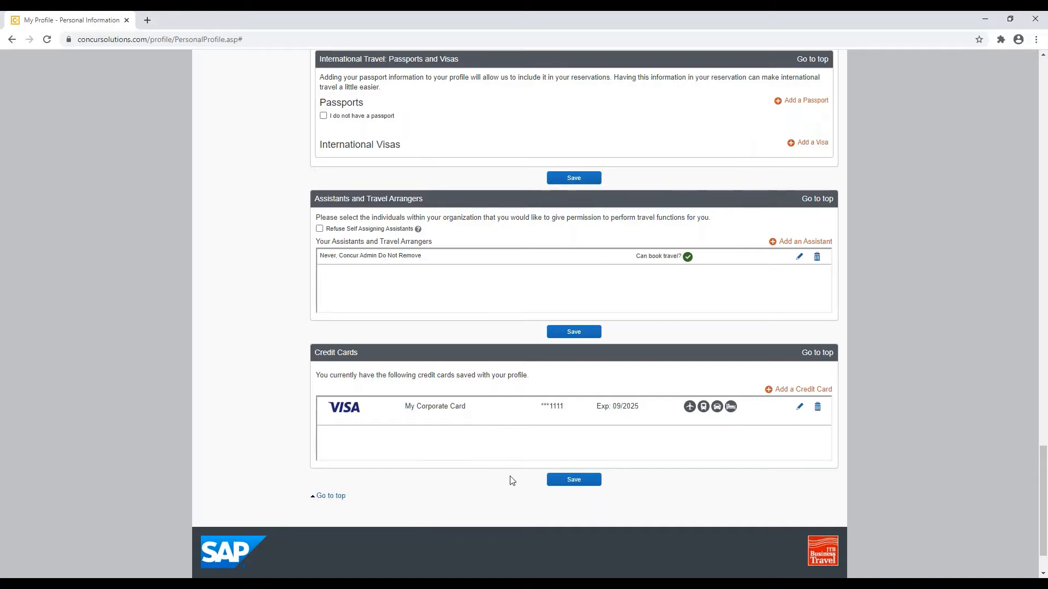
{"action": "left_click", "coordinate": [587, 484]}
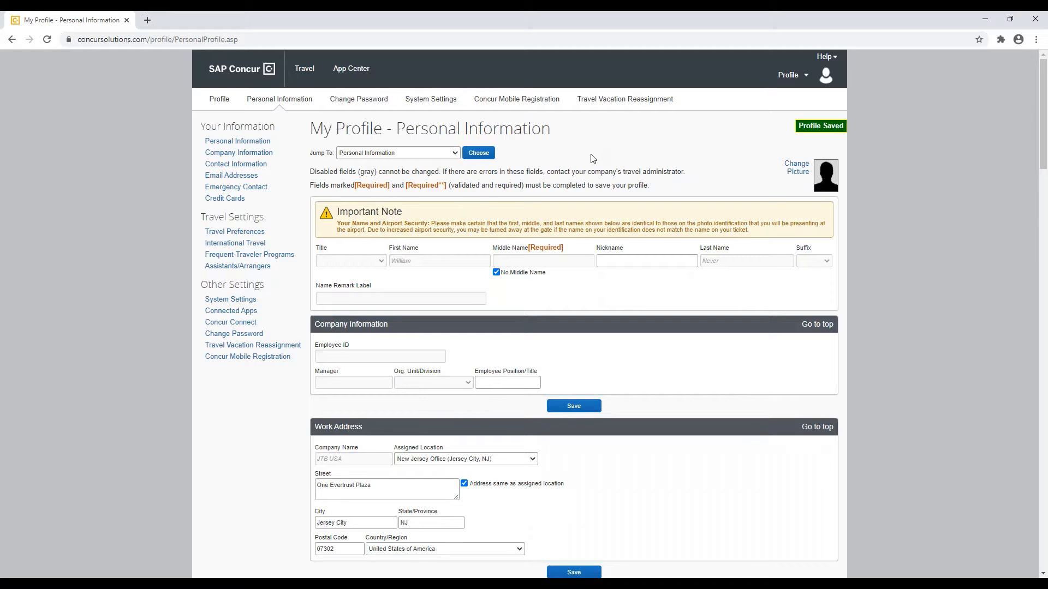
{"action": "left_click", "coordinate": [233, 78]}
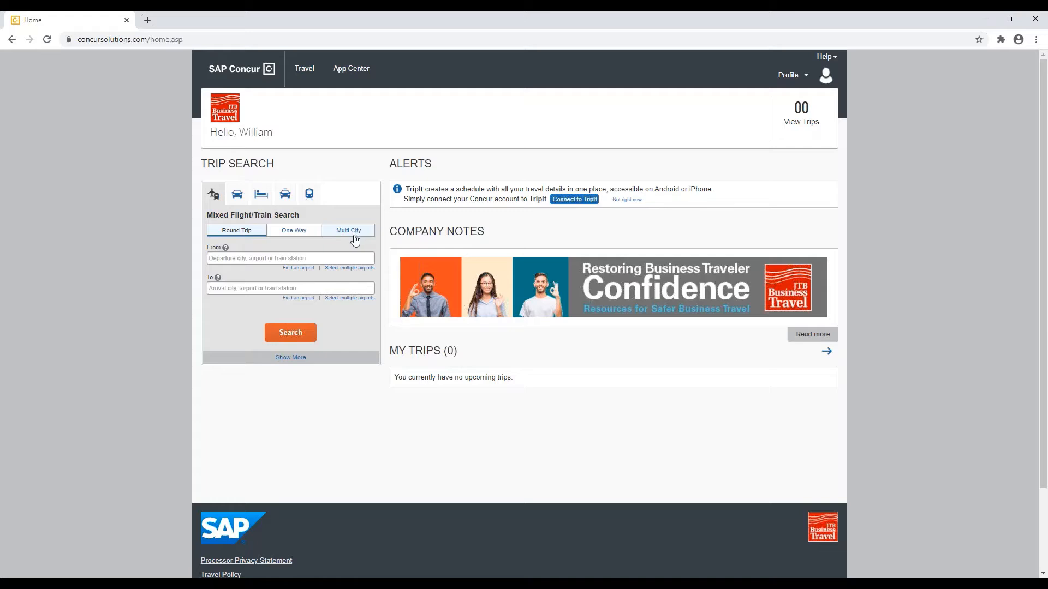
Step: Make the flight search a round trip from EWR Newark Liberty to LAX Los Angeles Intl
{"action": "left_click", "coordinate": [247, 233]}
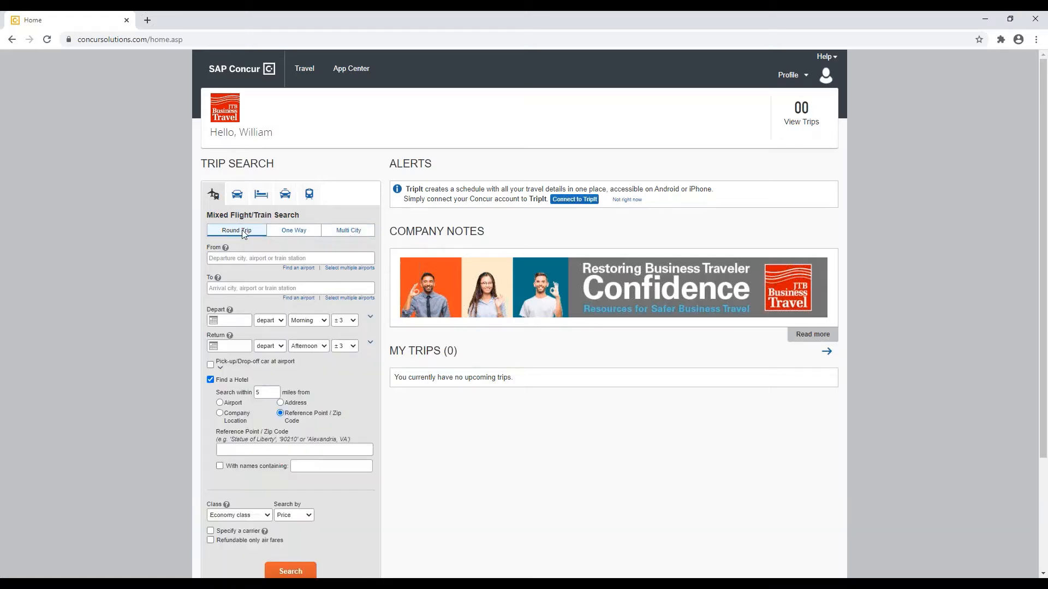
{"action": "left_click", "coordinate": [234, 260]}
{"action": "type", "text": "ewr"}
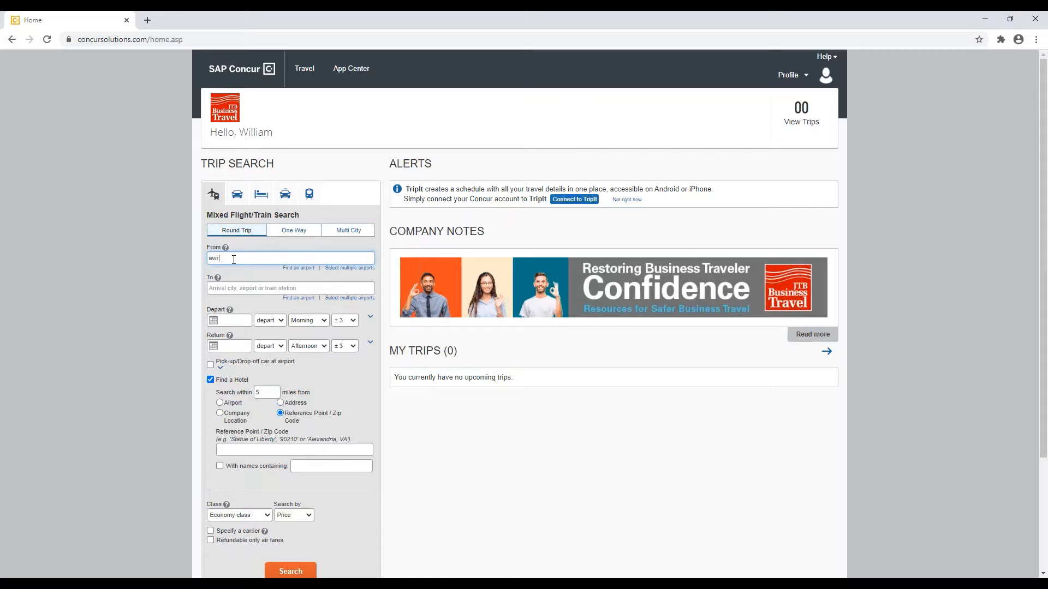
{"action": "key", "text": "Tab"}
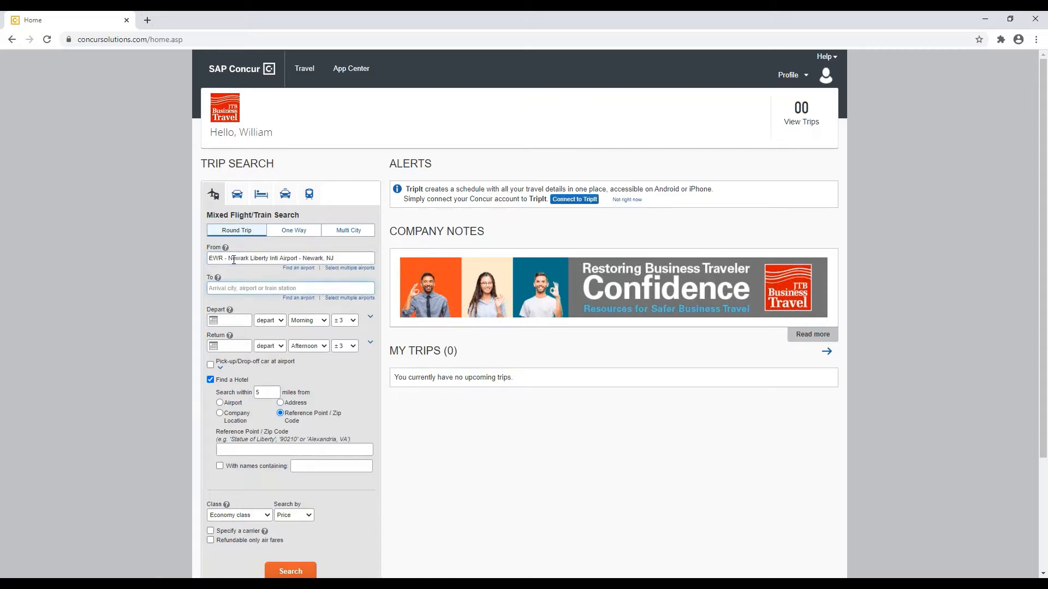
{"action": "type", "text": "los an"}
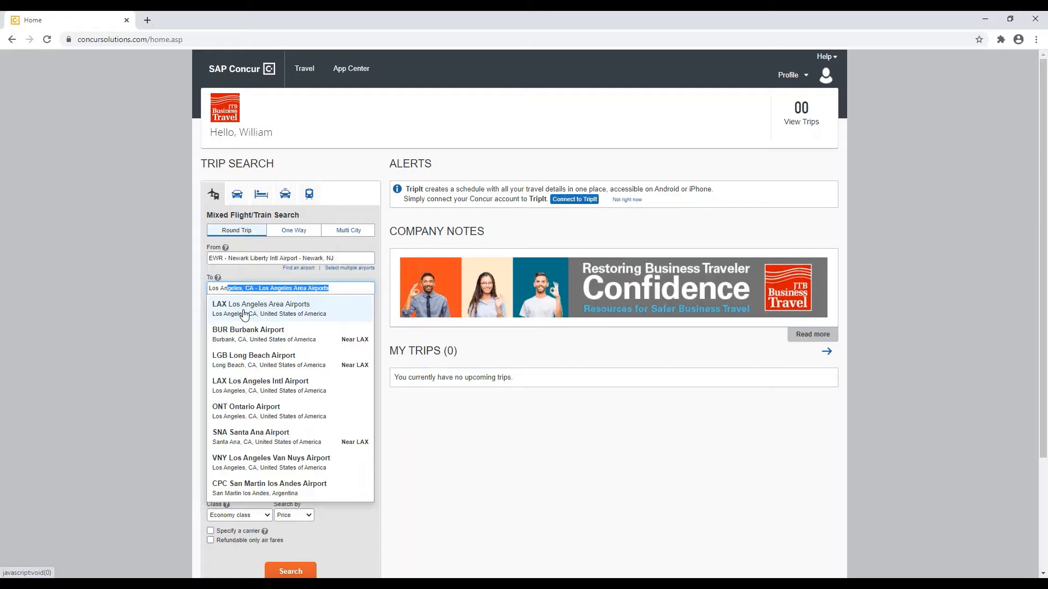
{"action": "left_click", "coordinate": [231, 387]}
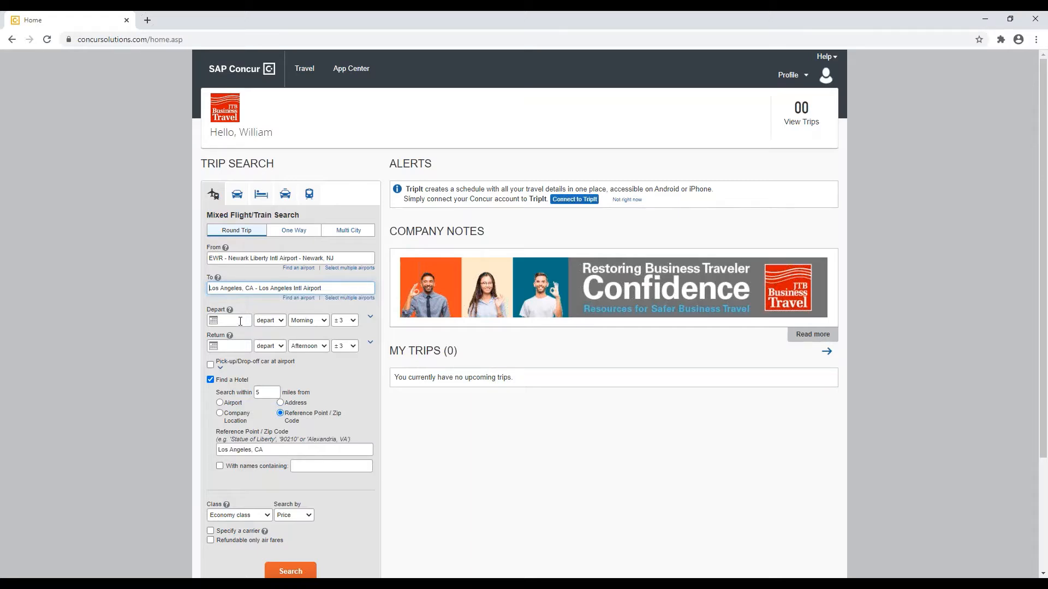
Step: Set the trip dates to depart December 7 and return December 9, 2020
{"action": "left_click", "coordinate": [240, 322]}
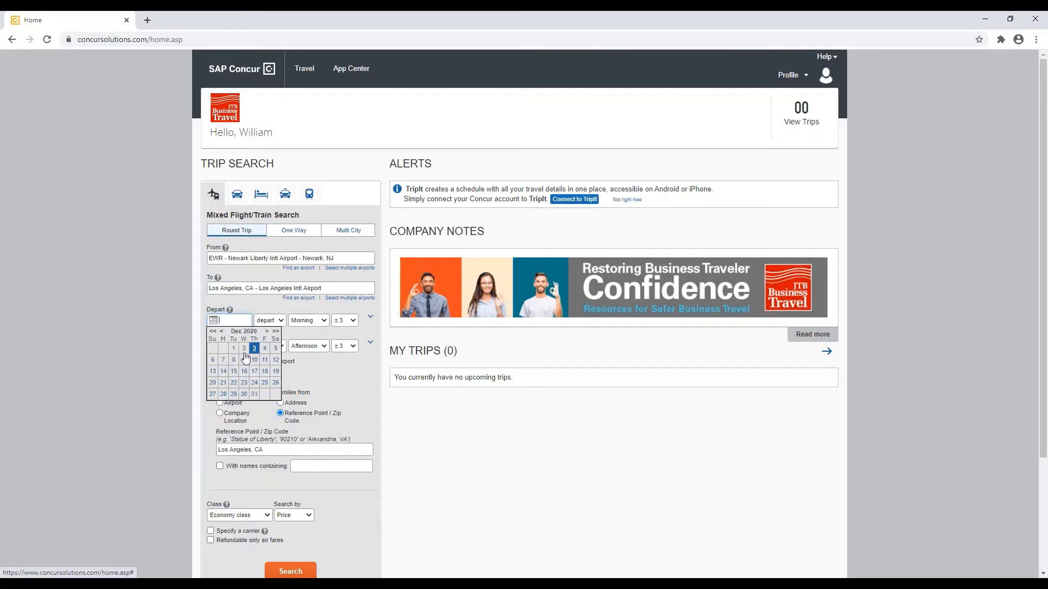
{"action": "left_click", "coordinate": [222, 360]}
{"action": "left_click", "coordinate": [229, 346]}
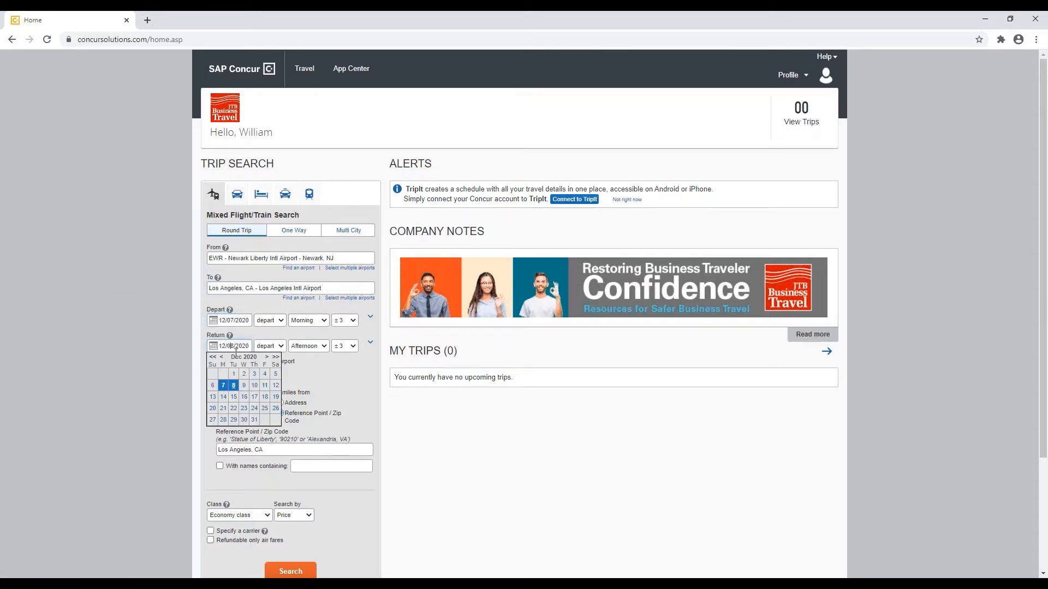
{"action": "left_click", "coordinate": [245, 386]}
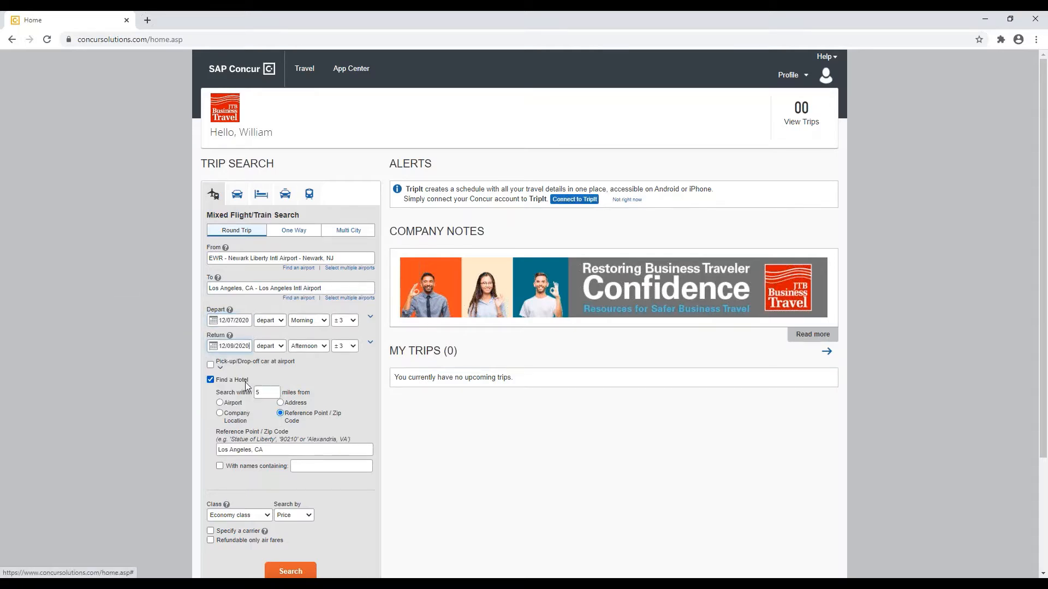
Step: Set both the departure and return flight times to Anytime
{"action": "left_click", "coordinate": [310, 320]}
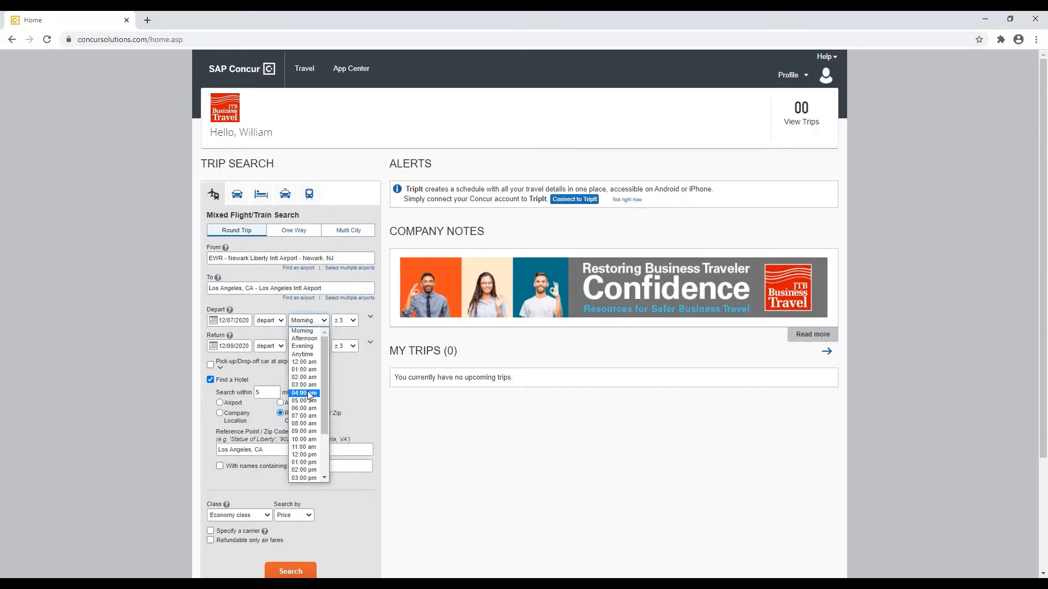
{"action": "left_click_drag", "start_coordinate": [322, 414], "coordinate": [329, 455]}
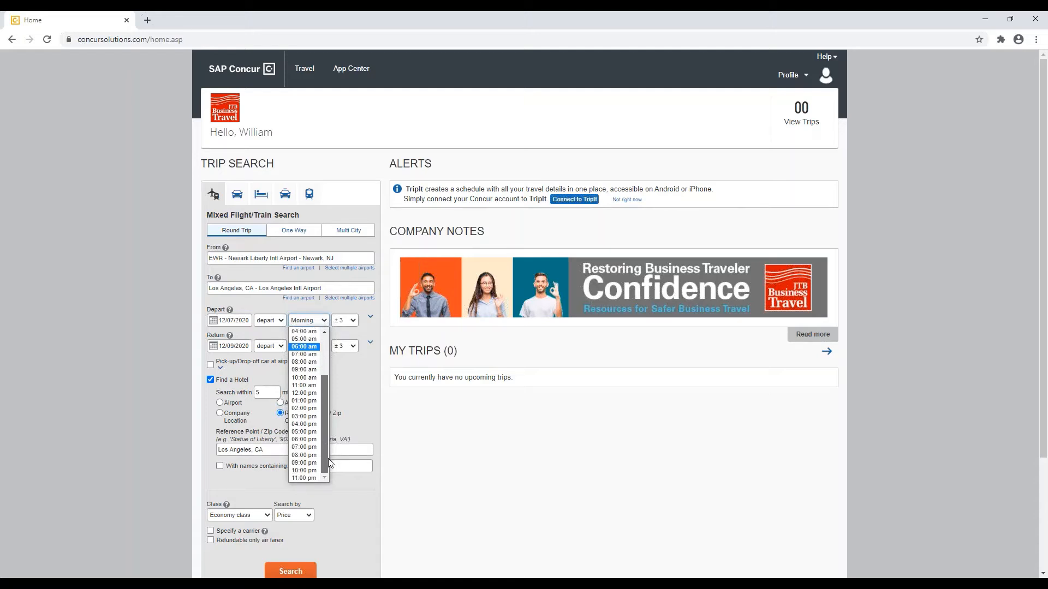
{"action": "left_click_drag", "start_coordinate": [327, 457], "coordinate": [327, 410]}
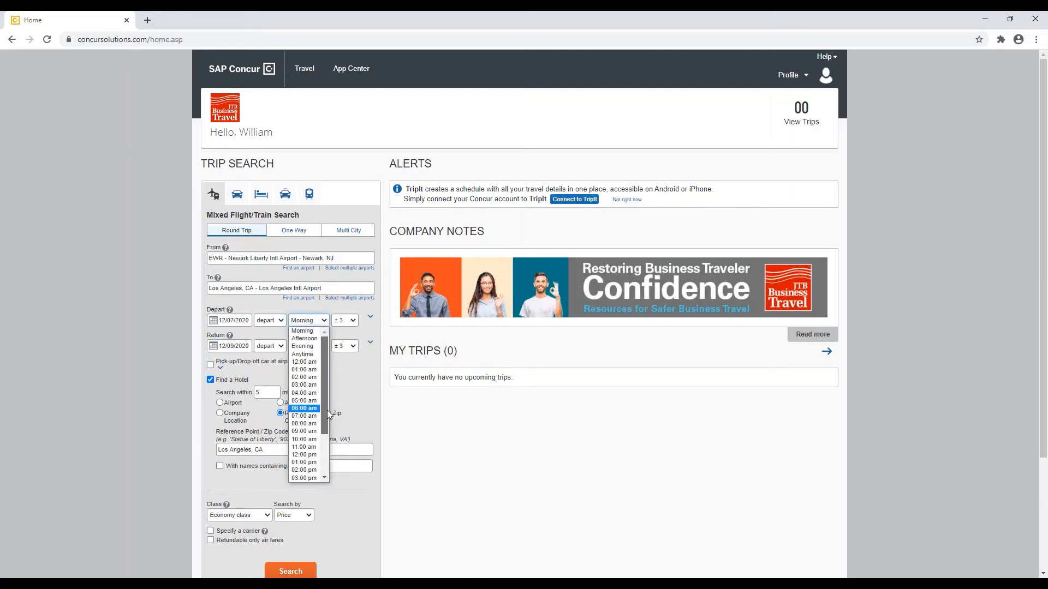
{"action": "left_click", "coordinate": [303, 355]}
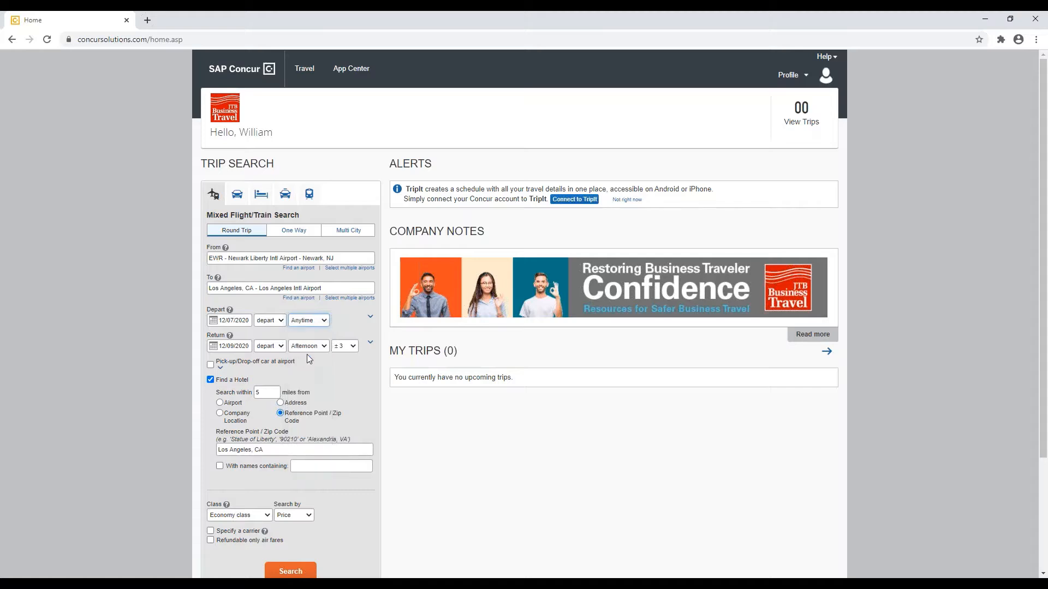
{"action": "left_click", "coordinate": [316, 349]}
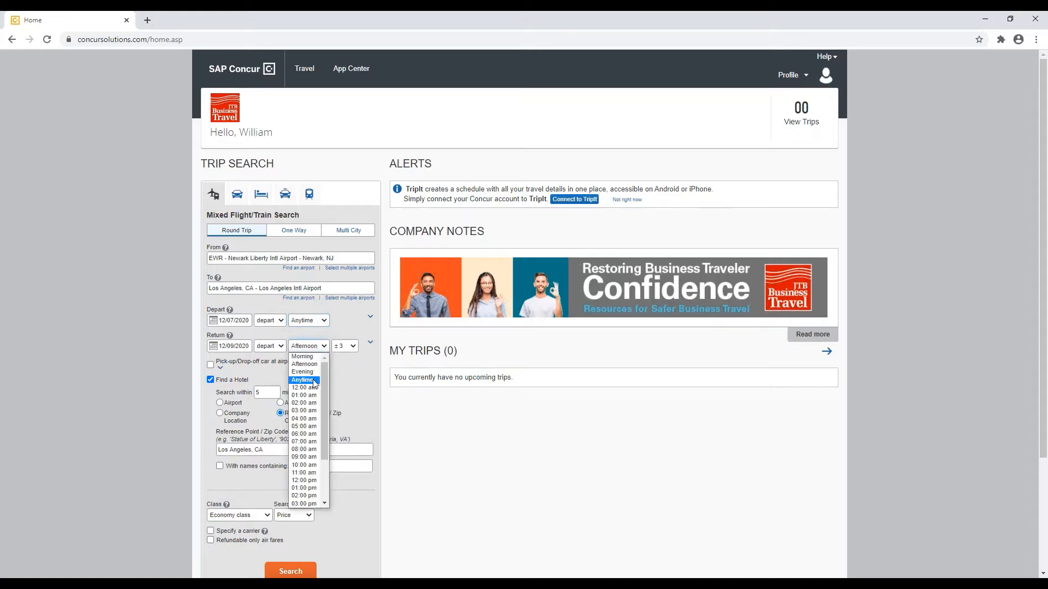
{"action": "left_click", "coordinate": [314, 381]}
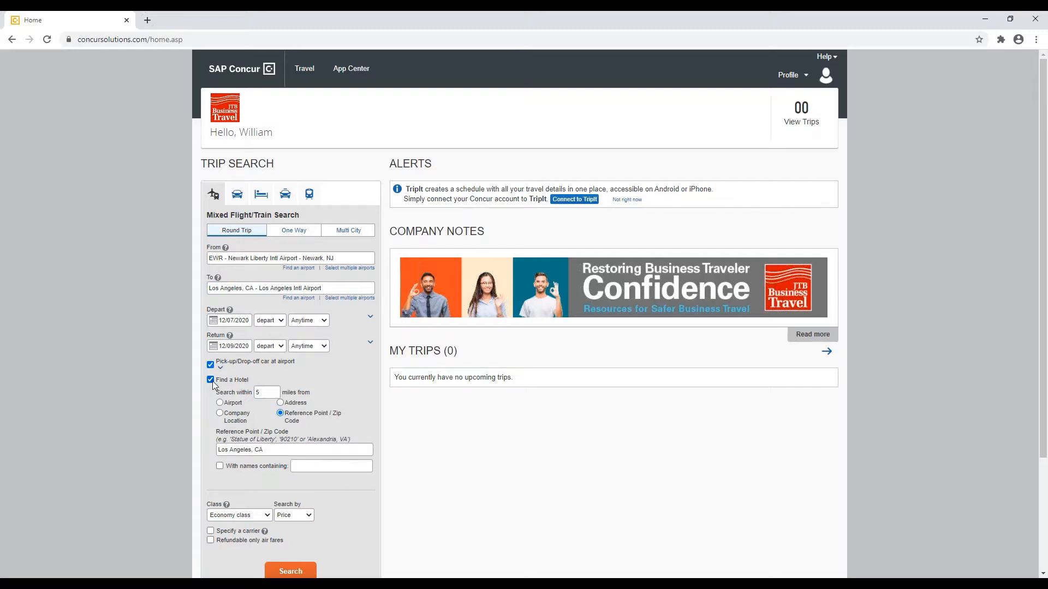
Step: Search hotels near the company location Los Angeles Office (Torrance, CA)
{"action": "scroll", "coordinate": [230, 393], "scroll_direction": "down", "scroll_amount": 1}
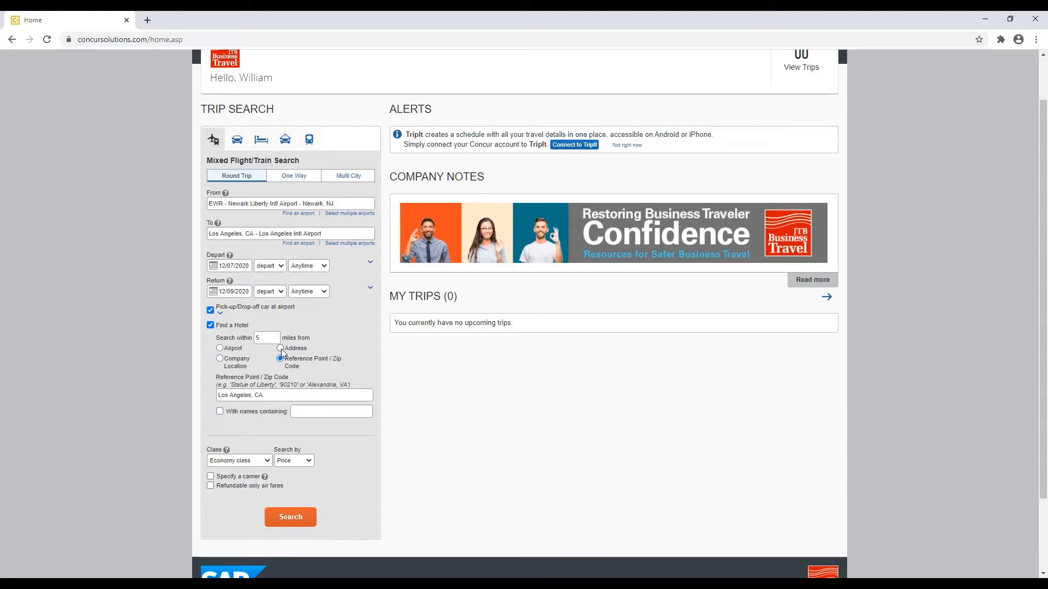
{"action": "left_click", "coordinate": [280, 348]}
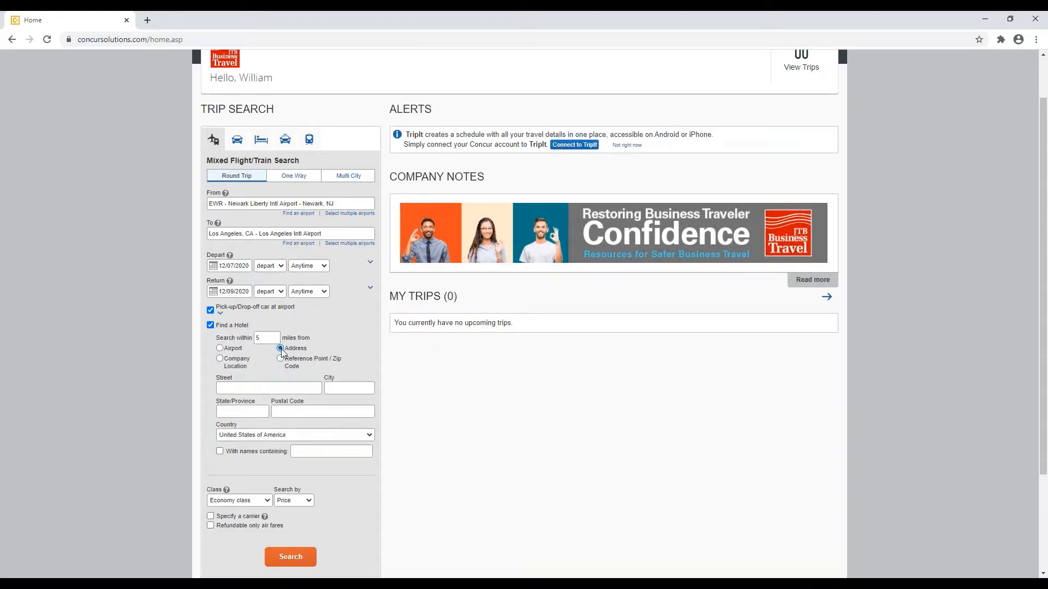
{"action": "left_click", "coordinate": [239, 350]}
{"action": "left_click", "coordinate": [239, 367]}
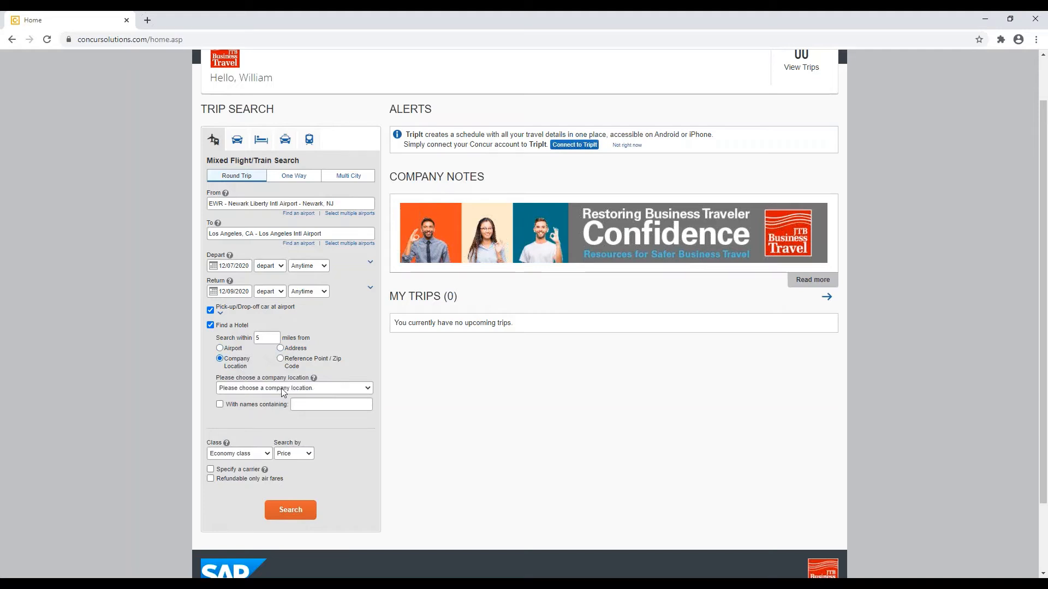
{"action": "left_click", "coordinate": [344, 389]}
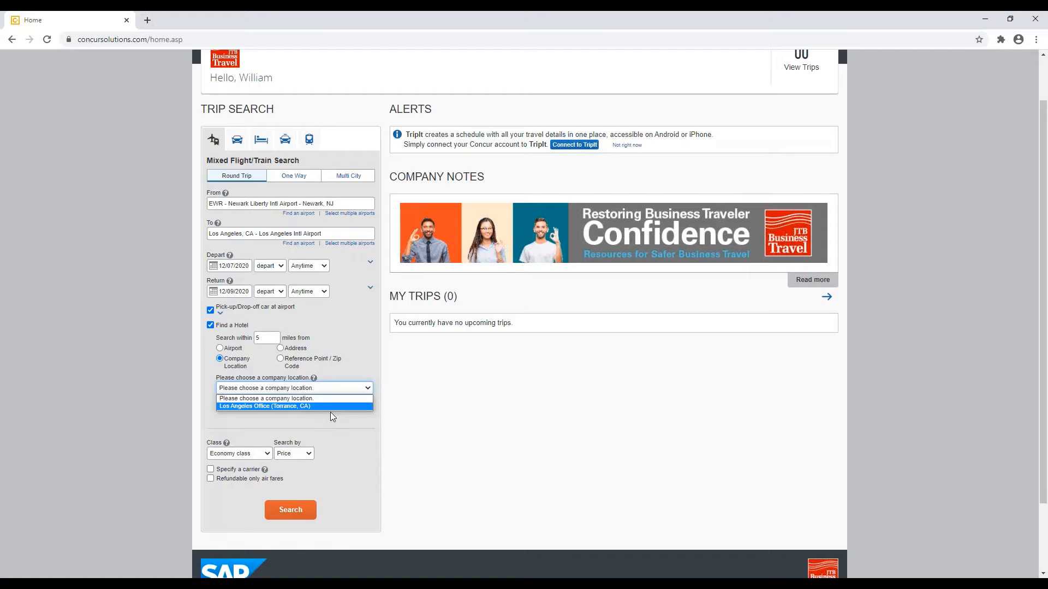
{"action": "left_click", "coordinate": [285, 406]}
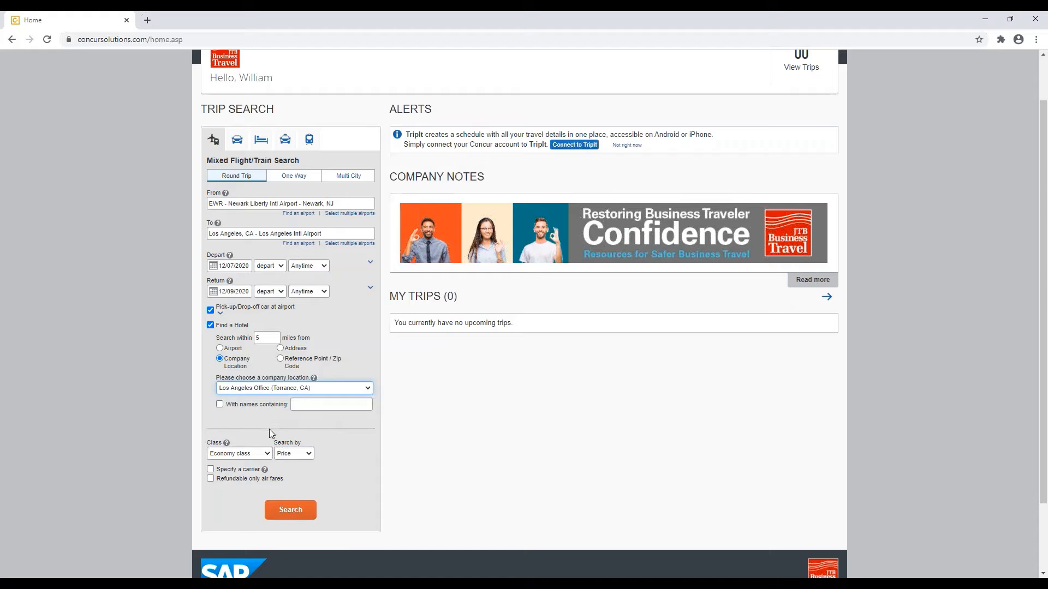
Step: Keep the cabin class as Economy and the results ordered by Price
{"action": "left_click", "coordinate": [252, 454]}
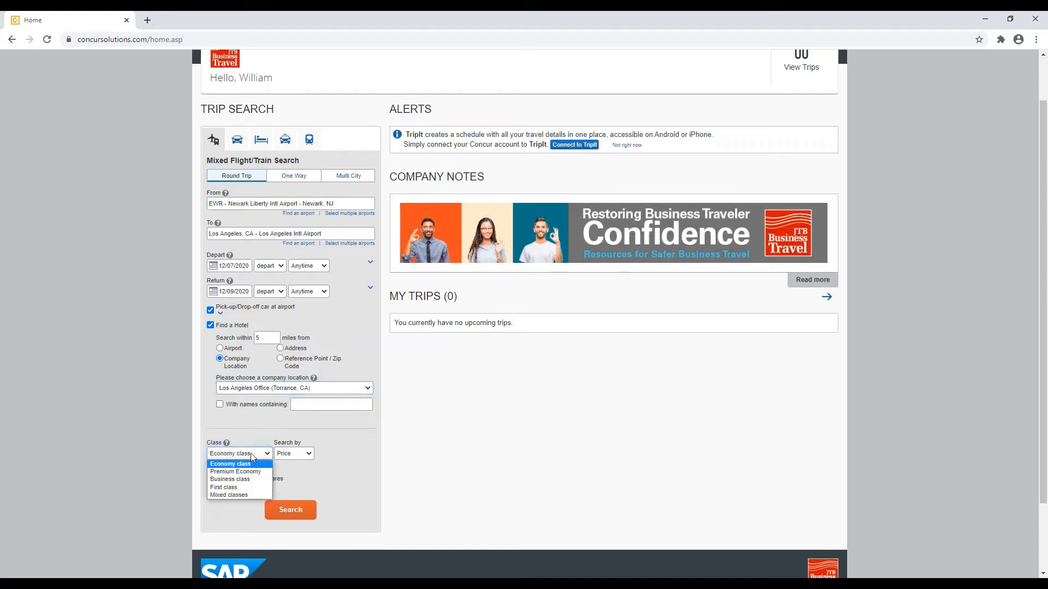
{"action": "left_click", "coordinate": [253, 457]}
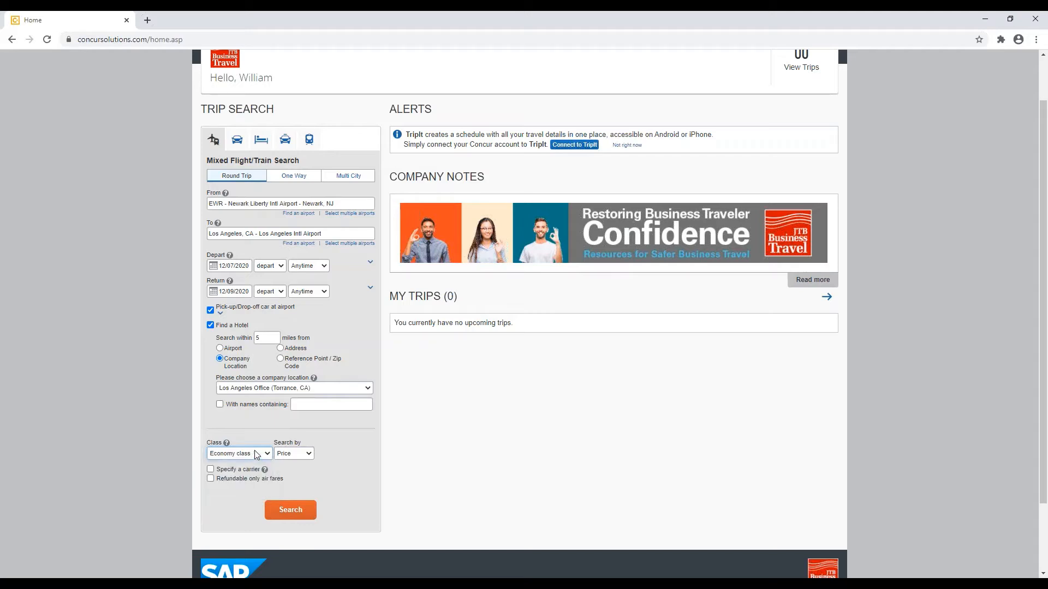
{"action": "left_click", "coordinate": [300, 455]}
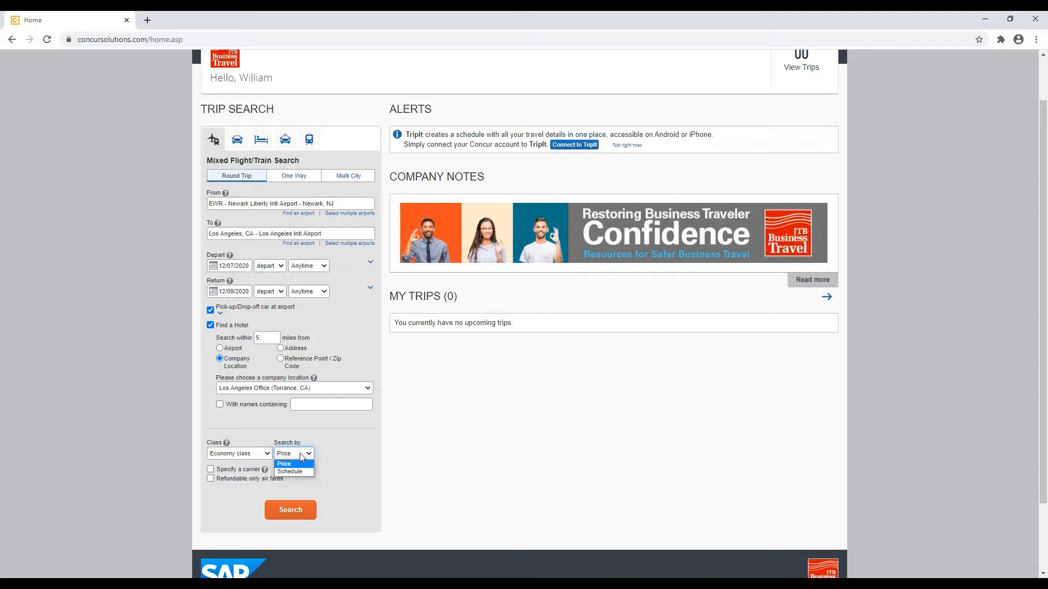
{"action": "left_click", "coordinate": [302, 457]}
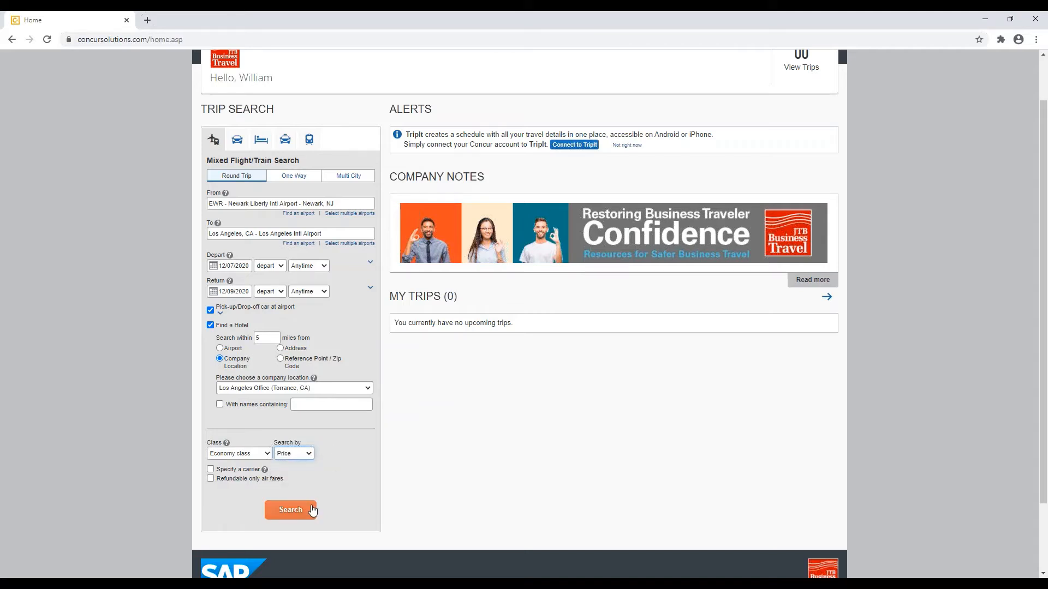
Step: Run the flight, car and hotel search and review the Newark–Los Angeles flight results
{"action": "left_click", "coordinate": [312, 509]}
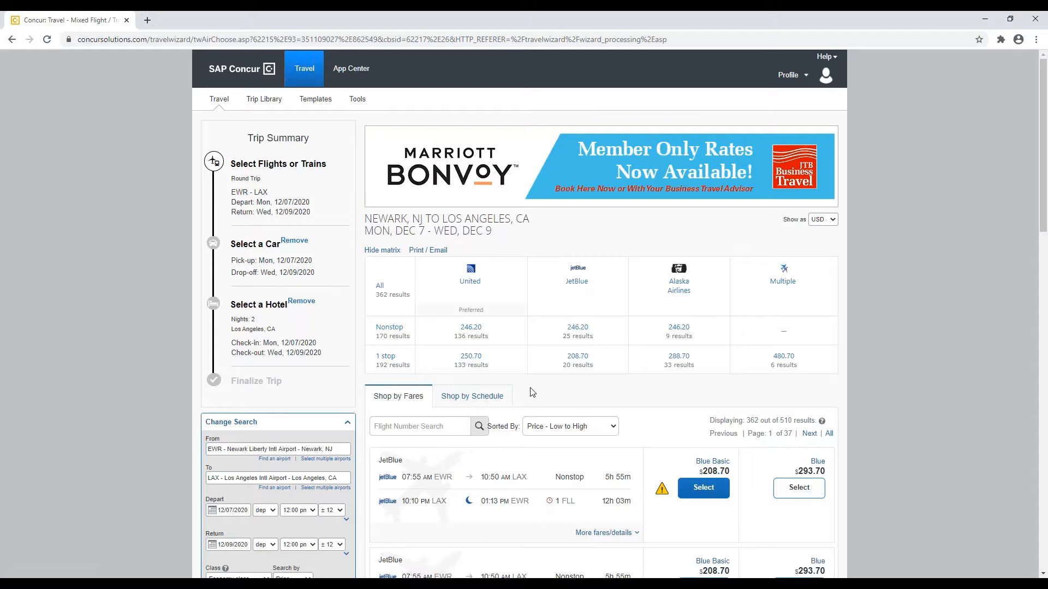
{"action": "scroll", "coordinate": [533, 392], "scroll_direction": "down", "scroll_amount": 1}
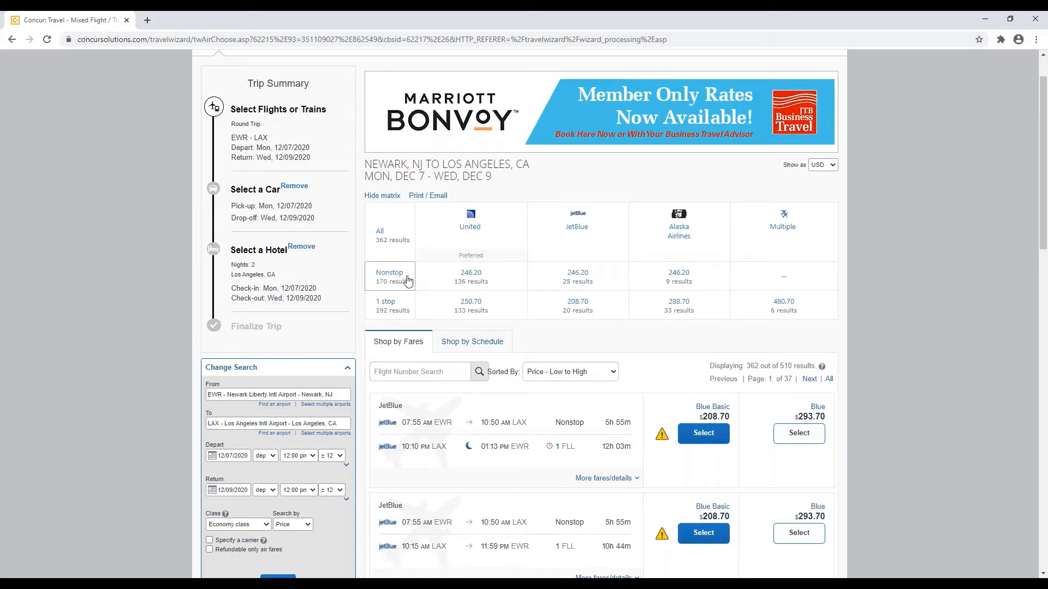
Step: Filter to United nonstop flights, compare the schedule view, then return to fare-sorted results
{"action": "left_click", "coordinate": [499, 284]}
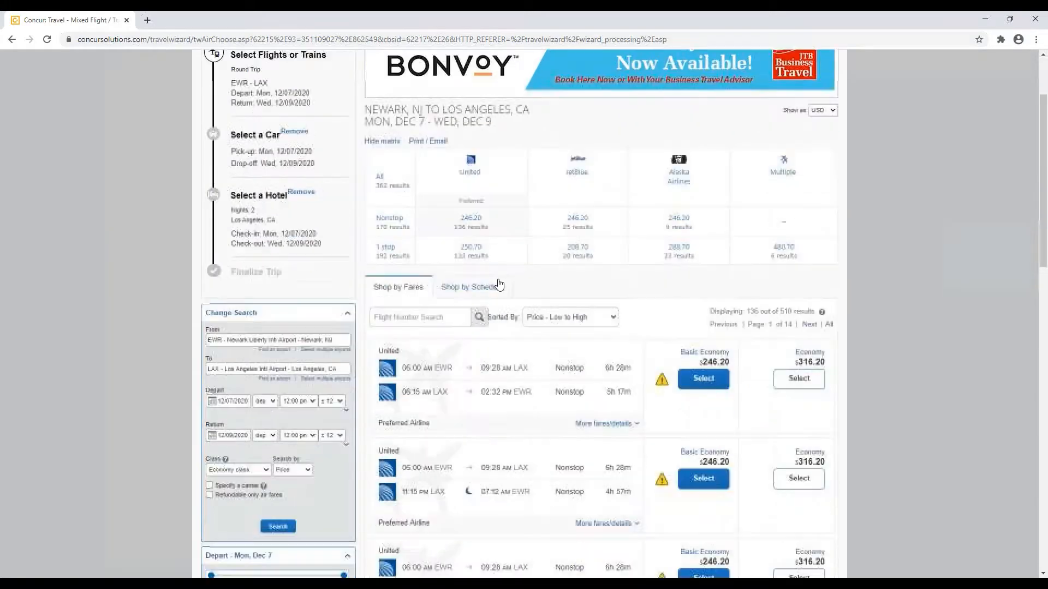
{"action": "scroll", "coordinate": [382, 251], "scroll_direction": "down", "scroll_amount": 2}
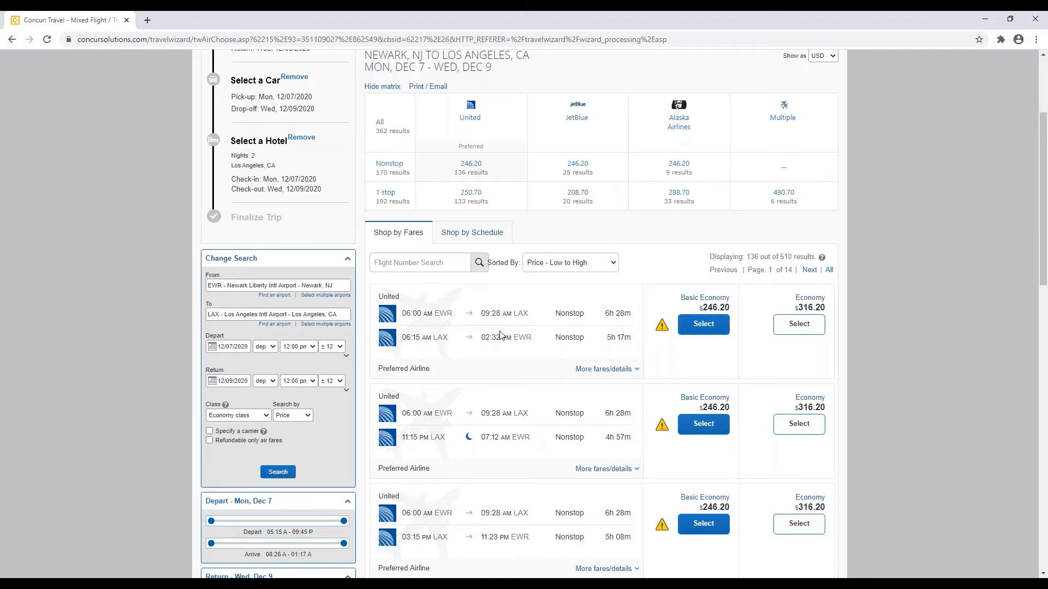
{"action": "left_click", "coordinate": [477, 239]}
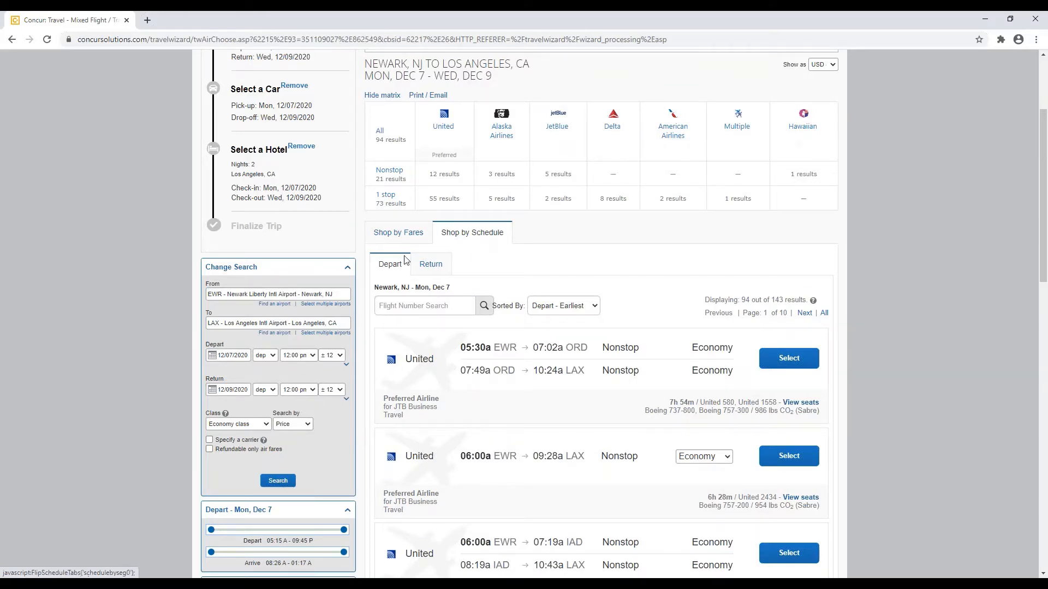
{"action": "left_click", "coordinate": [392, 234]}
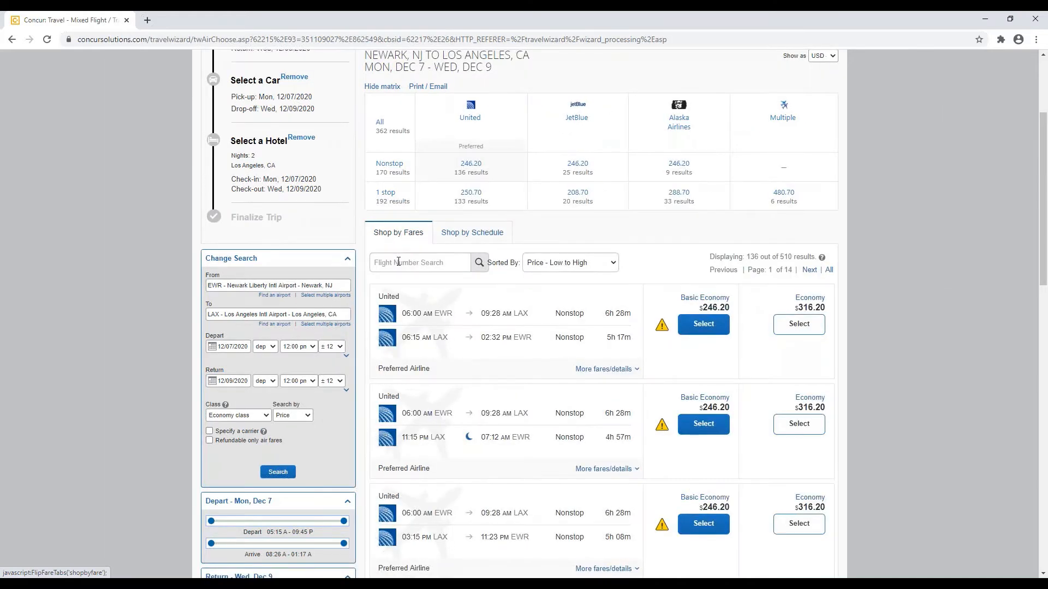
Step: Review the Basic Economy restrictions on the first United flight and choose its $246.20 fare
{"action": "left_click", "coordinate": [632, 374]}
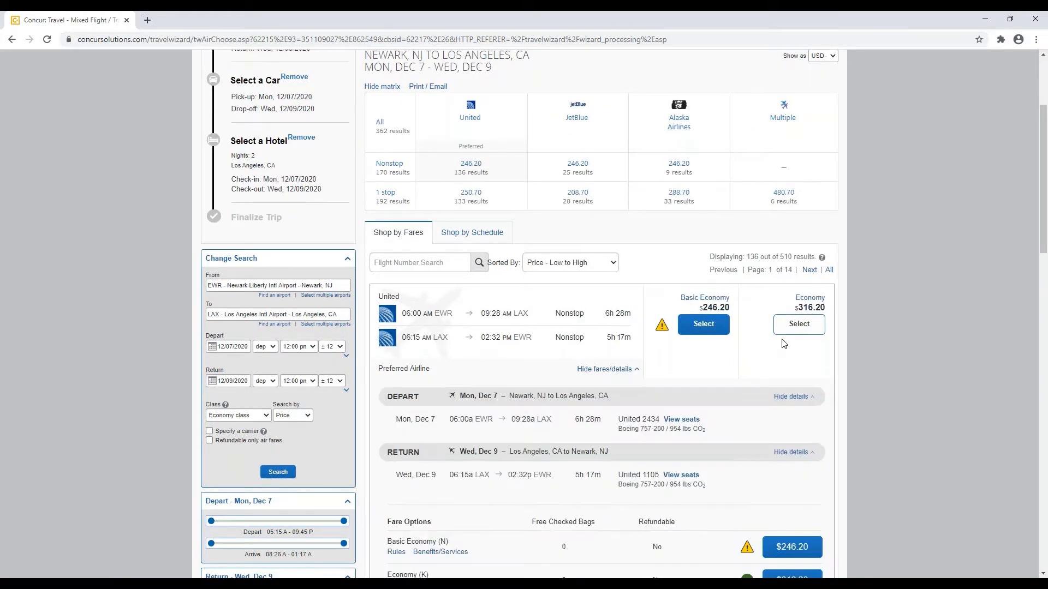
{"action": "scroll", "coordinate": [782, 342], "scroll_direction": "down", "scroll_amount": 1}
{"action": "scroll", "coordinate": [782, 342], "scroll_direction": "down", "scroll_amount": 1}
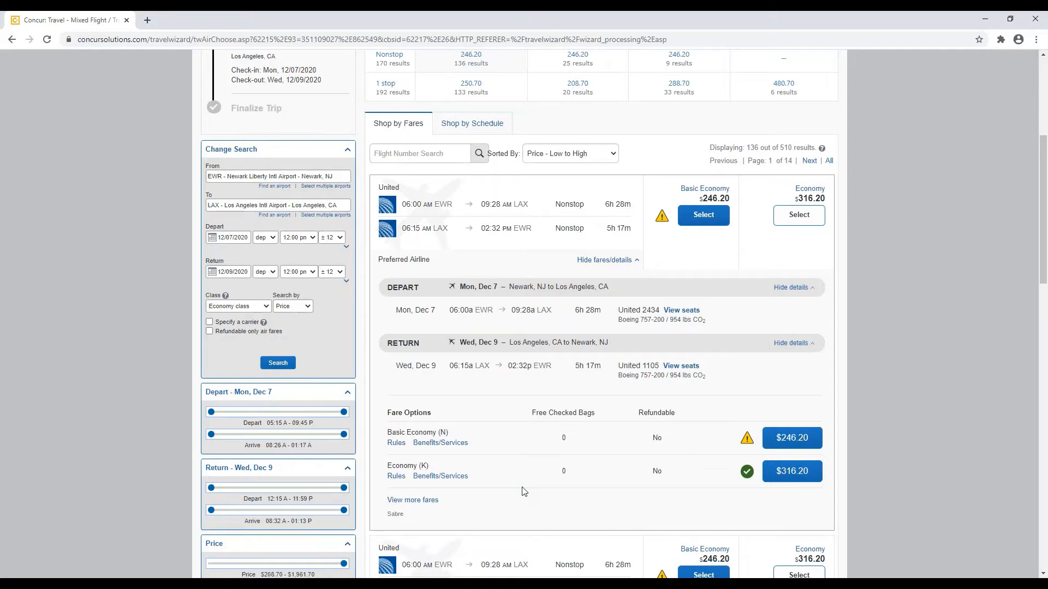
{"action": "left_click", "coordinate": [750, 442]}
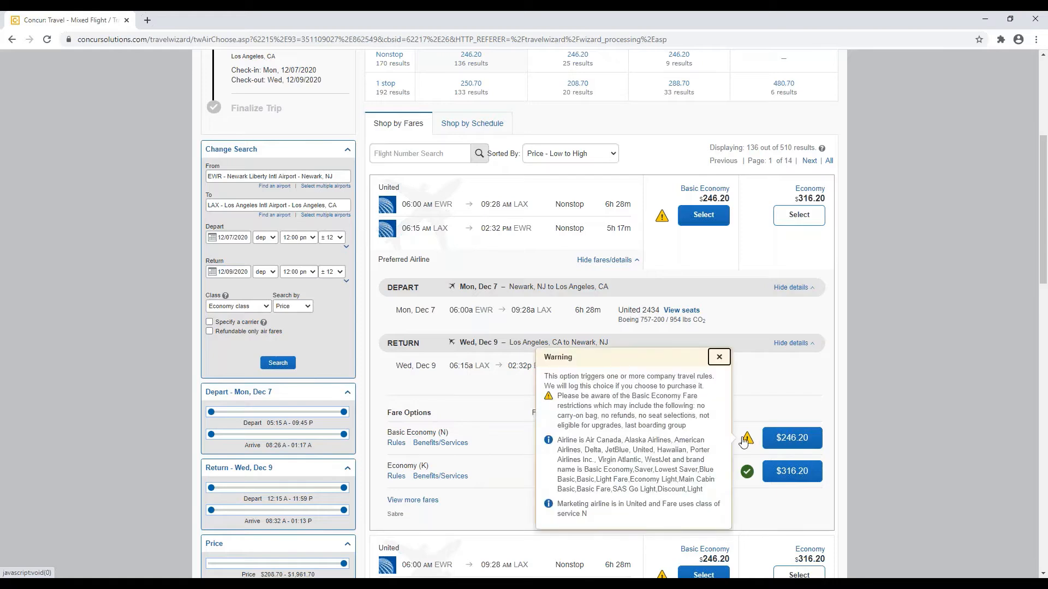
{"action": "left_click", "coordinate": [692, 425]}
{"action": "left_click", "coordinate": [718, 358]}
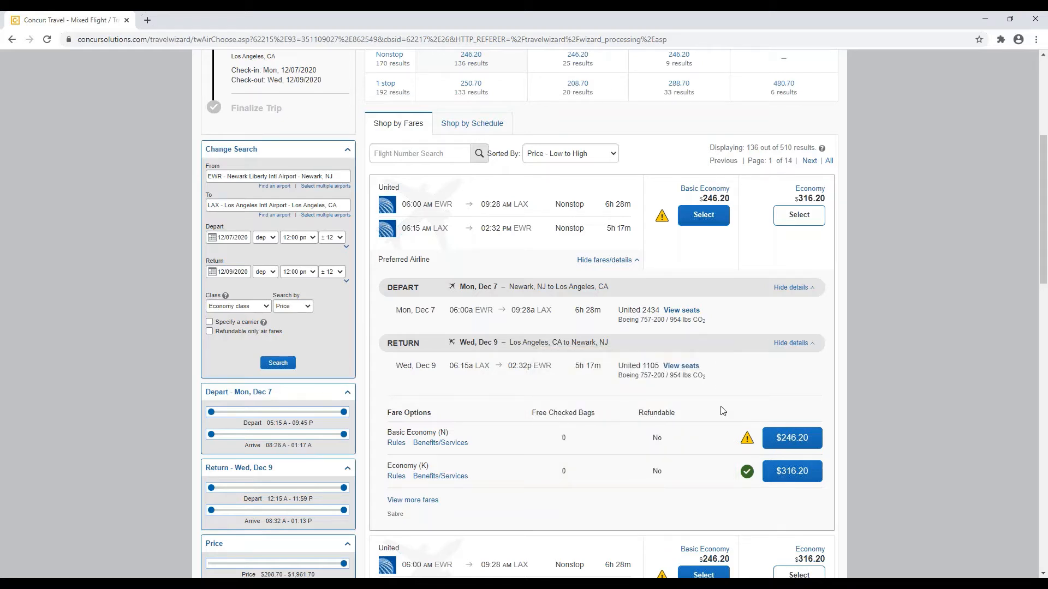
{"action": "left_click", "coordinate": [770, 438]}
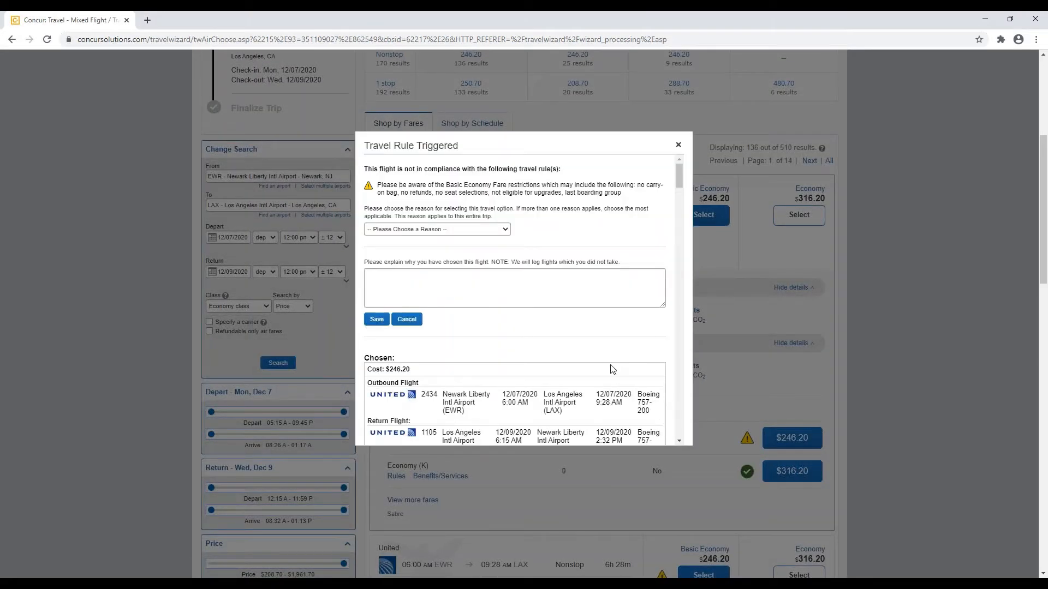
Step: Give 'I agree with the Basic Economy Fare Restrictions' as the travel rule reason and dismiss the check
{"action": "left_click", "coordinate": [506, 232]}
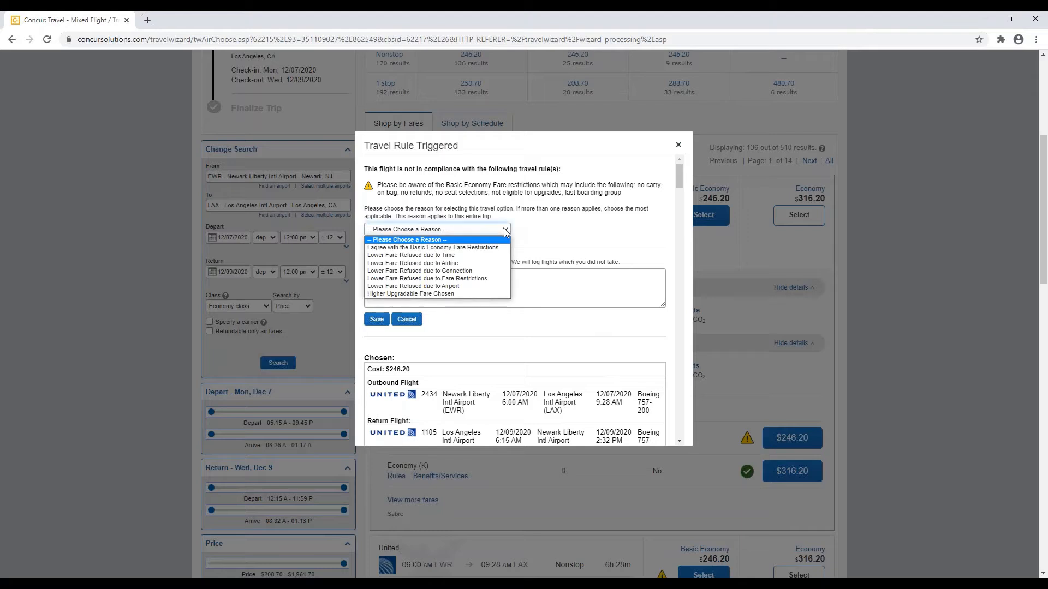
{"action": "left_click", "coordinate": [479, 251]}
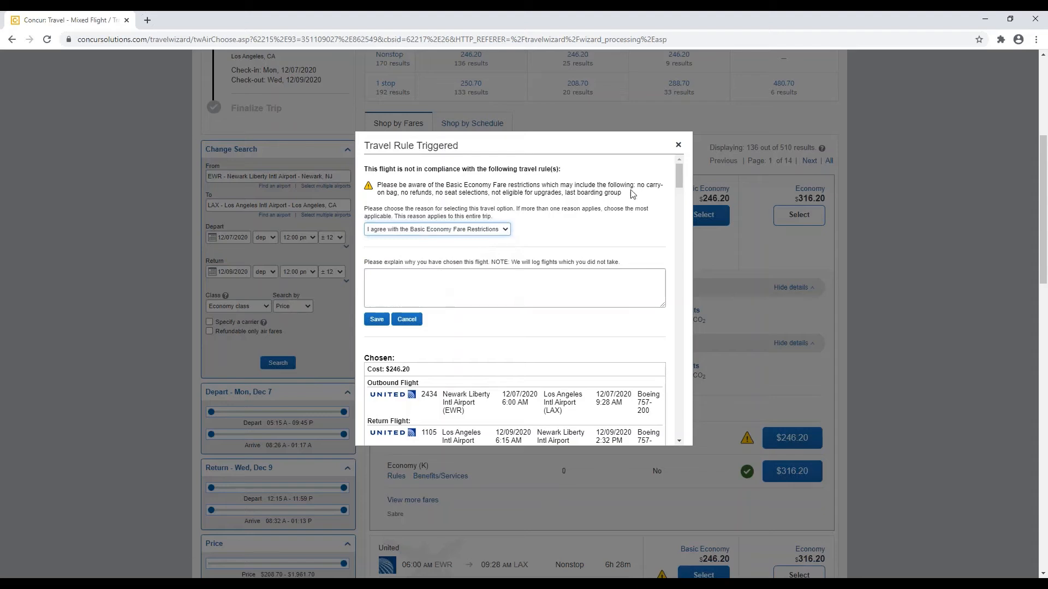
{"action": "left_click", "coordinate": [679, 146]}
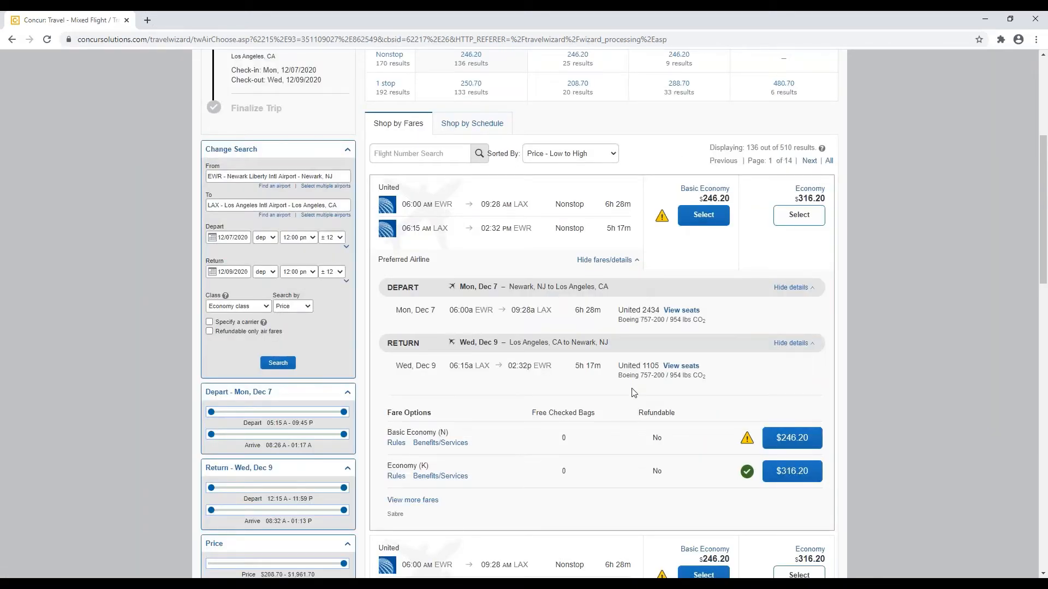
{"action": "scroll", "coordinate": [622, 395], "scroll_direction": "down", "scroll_amount": 1}
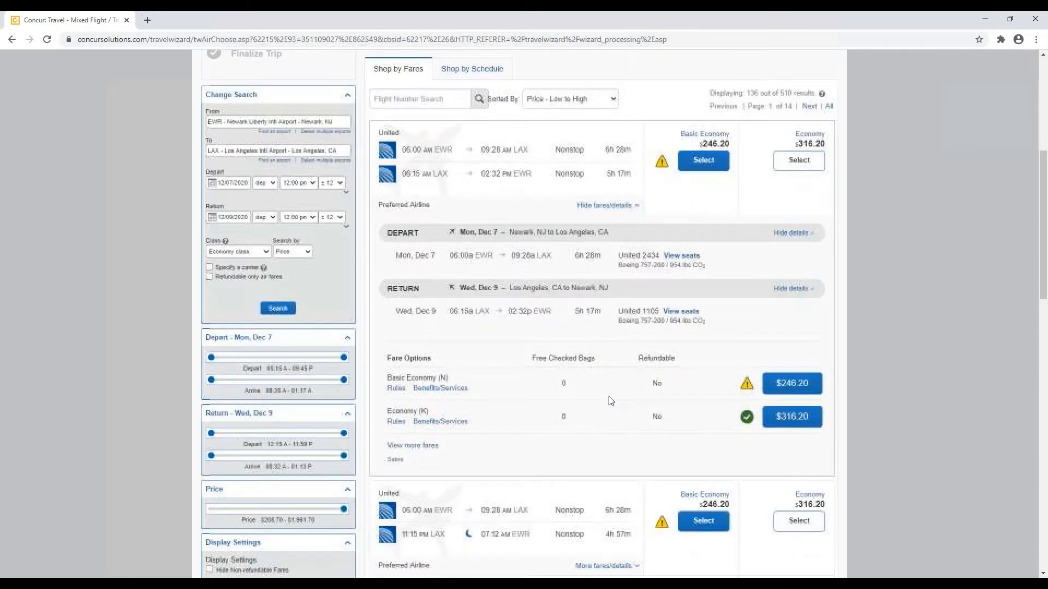
Step: Show the benefits of the Economy (K) $316.20 fare: carry-on bag, seat assignment, changeable ticket
{"action": "left_click", "coordinate": [447, 427]}
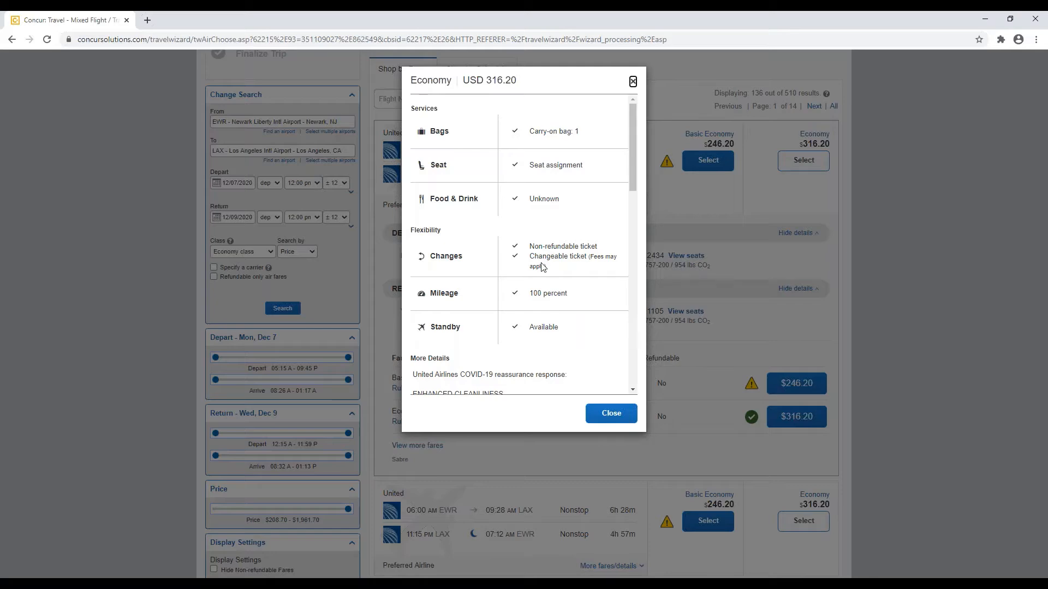
Step: Close the fare details and select the $316.20 Economy fare for United 2434/1105
{"action": "left_click", "coordinate": [633, 82]}
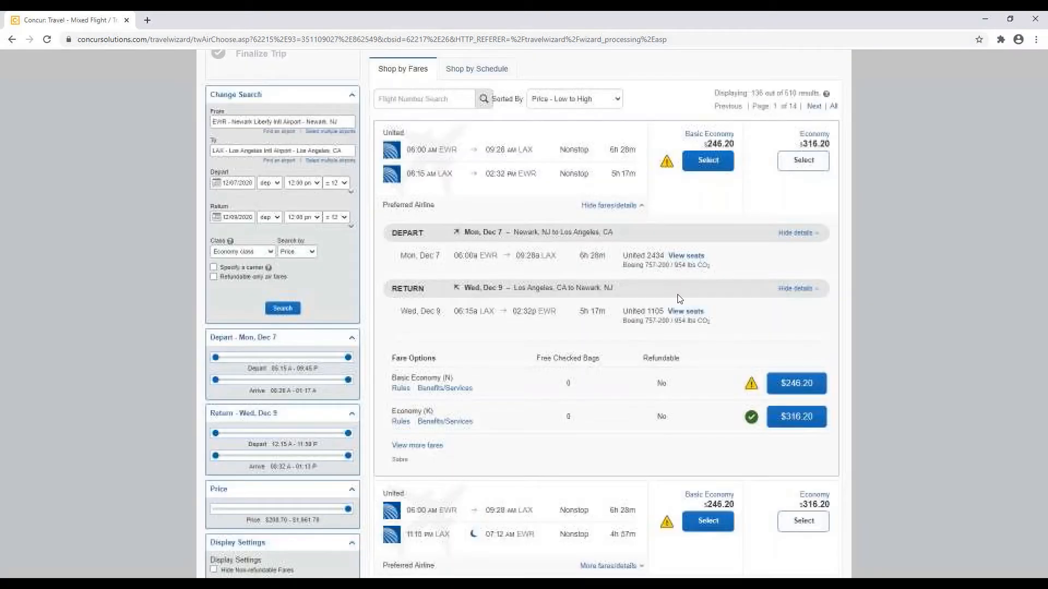
{"action": "left_click", "coordinate": [783, 423]}
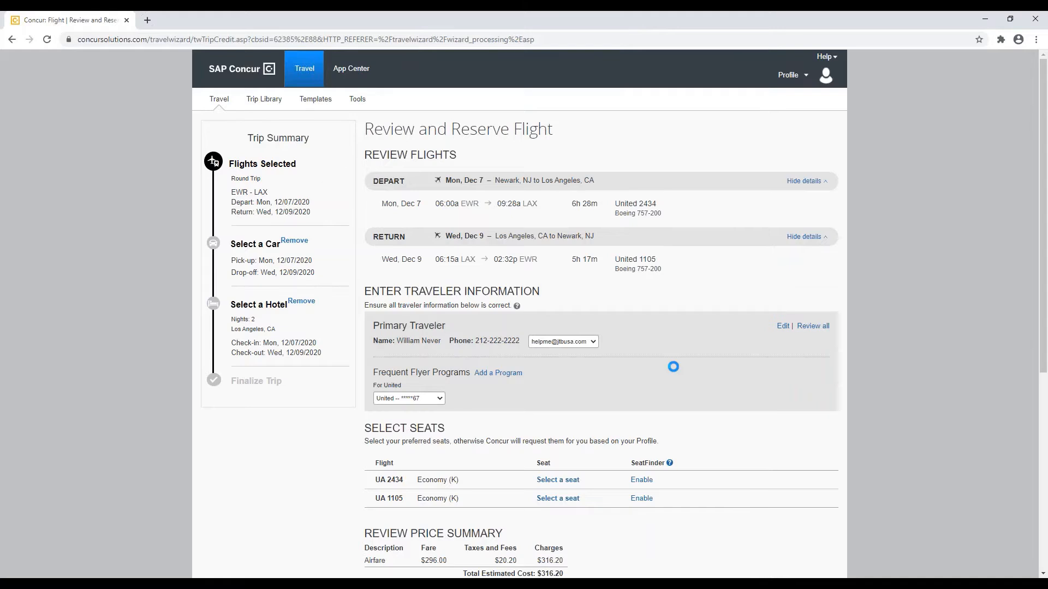
Step: Open the seat map for United flight 2434 from the Select Seats section
{"action": "scroll", "coordinate": [586, 362], "scroll_direction": "down", "scroll_amount": 1}
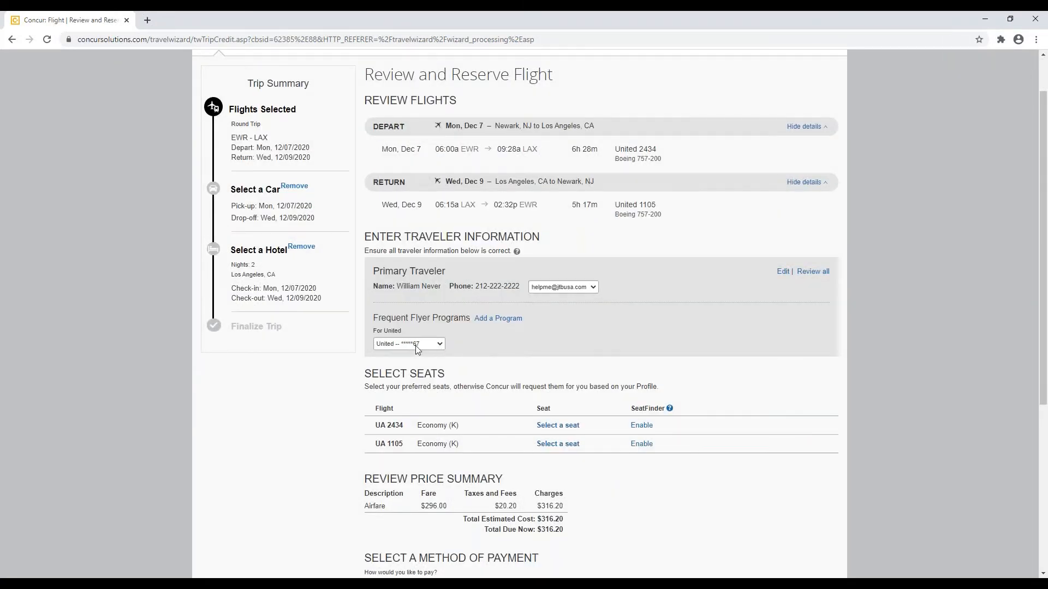
{"action": "scroll", "coordinate": [414, 345], "scroll_direction": "down", "scroll_amount": 1}
{"action": "left_click", "coordinate": [557, 370]}
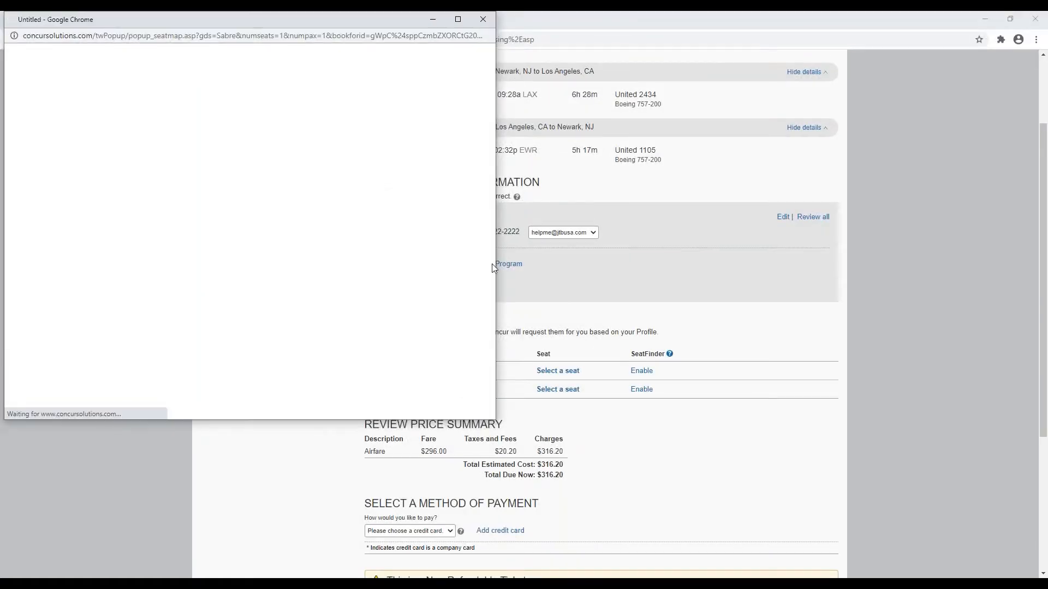
Step: Reserve aisle seat 34D instead of exit row 20D on flight UA 2434
{"action": "left_click_drag", "start_coordinate": [352, 22], "coordinate": [374, 72]}
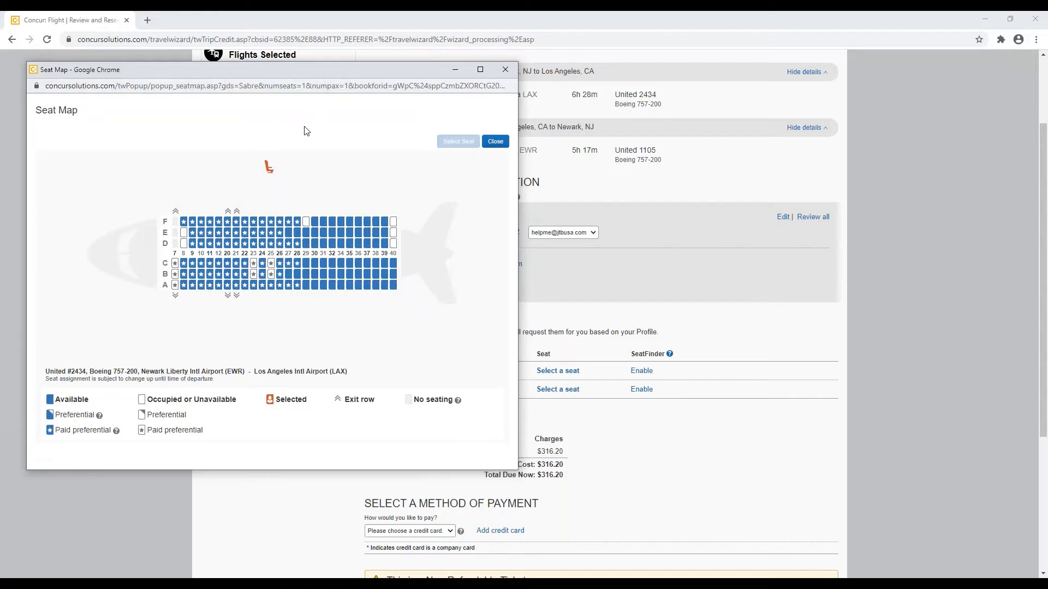
{"action": "left_click", "coordinate": [231, 245]}
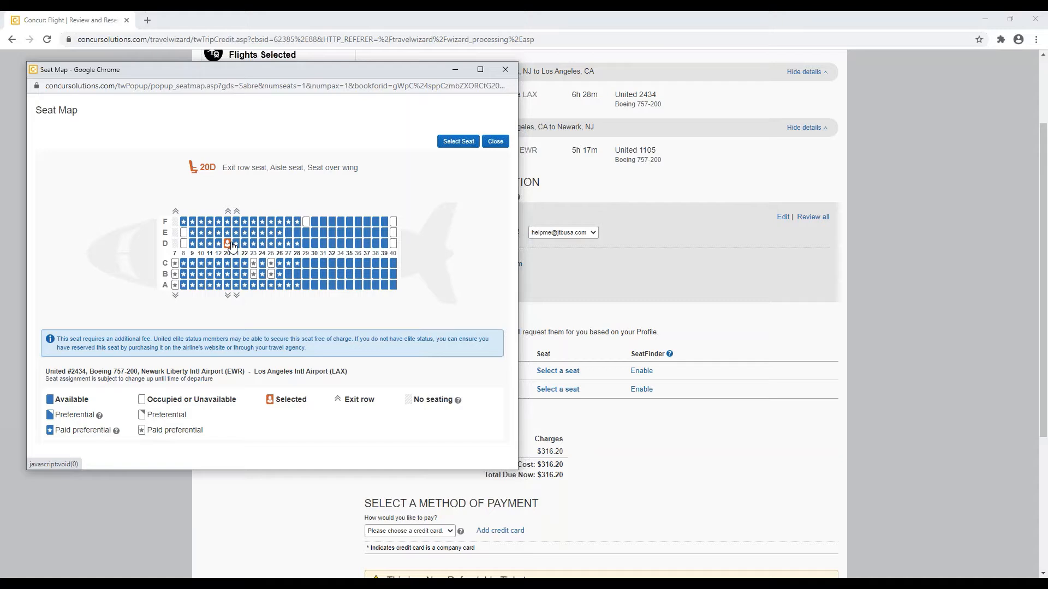
{"action": "left_click", "coordinate": [342, 245]}
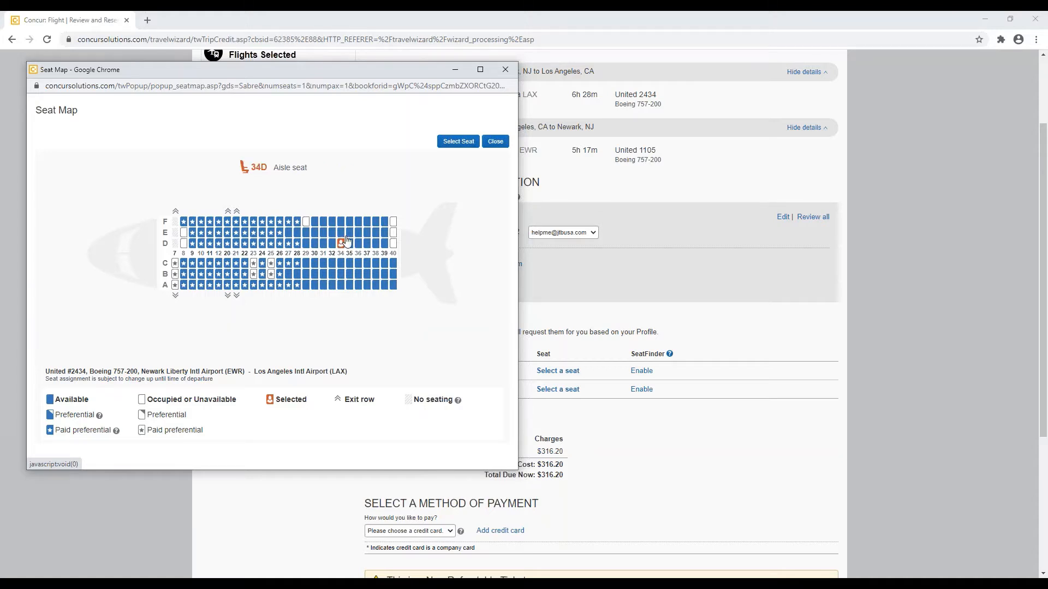
{"action": "left_click", "coordinate": [458, 141]}
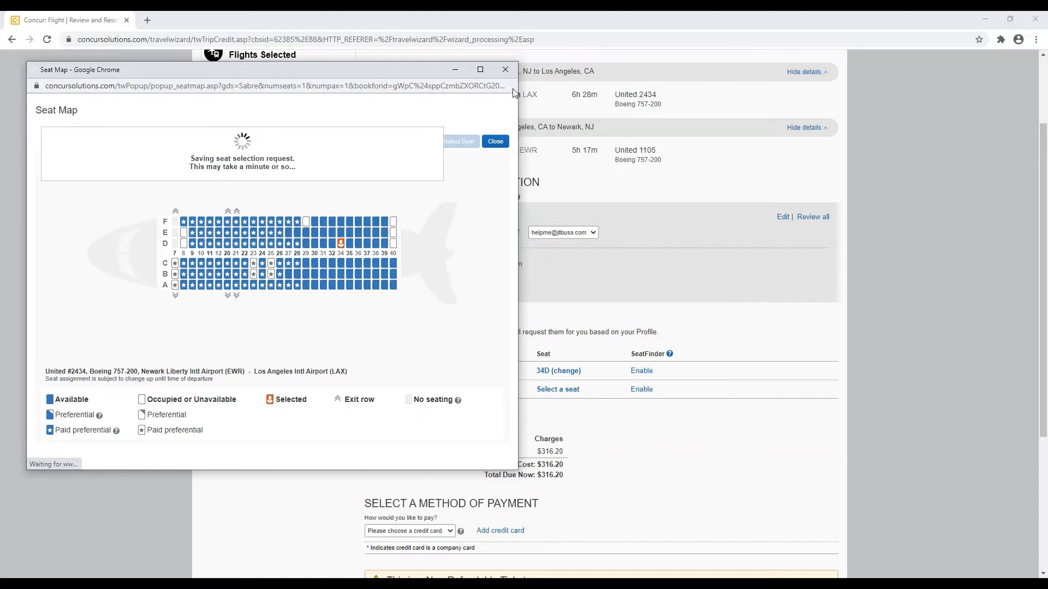
{"action": "left_click", "coordinate": [506, 70]}
Step: Dismiss the SeatFinder settings for UA 2434 without enabling it, keeping Aisle as the preference
{"action": "left_click", "coordinate": [642, 371]}
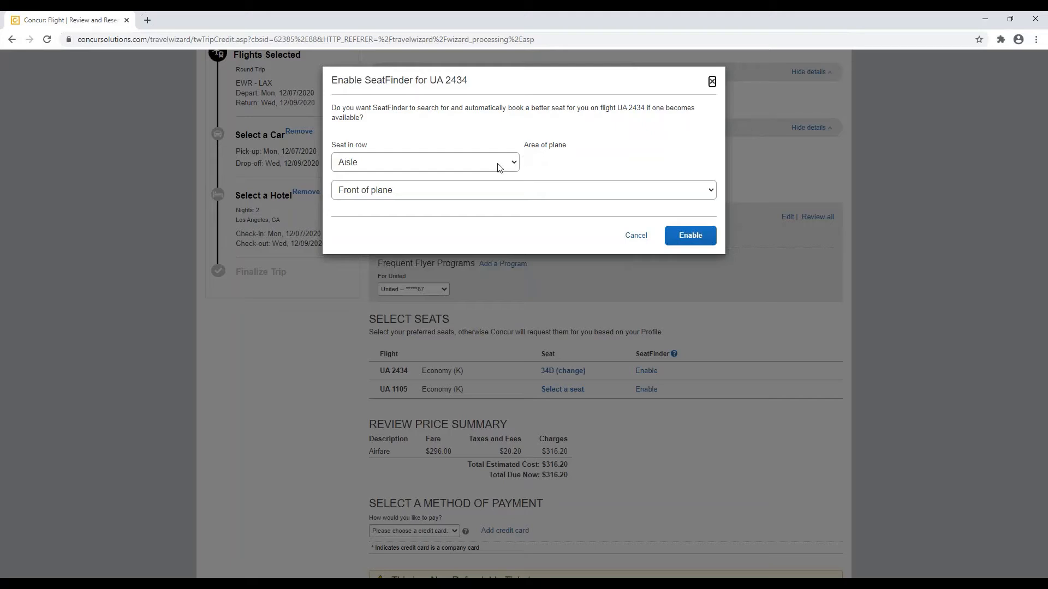
{"action": "left_click", "coordinate": [474, 163]}
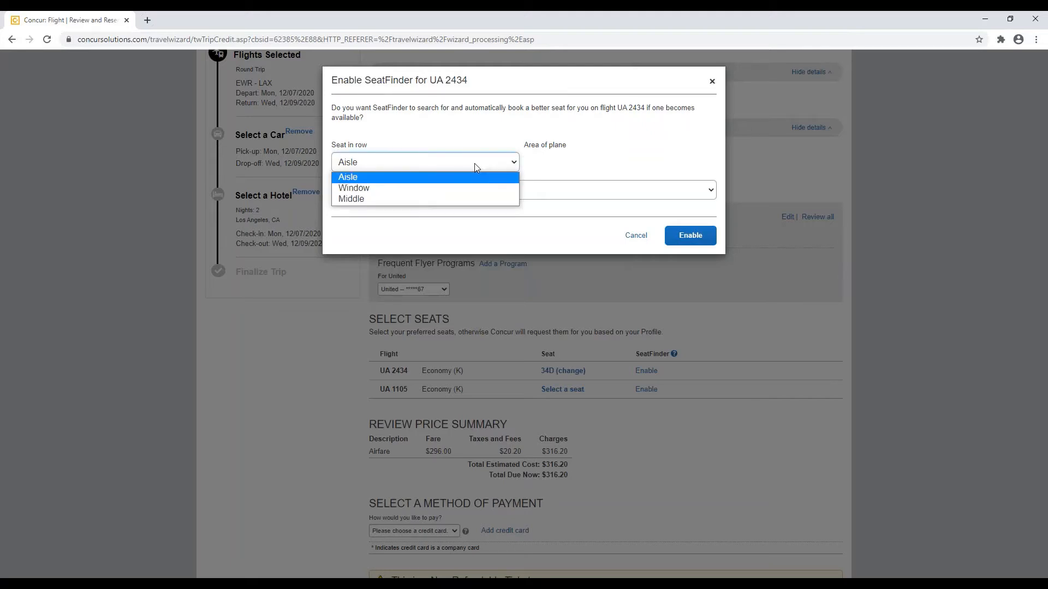
{"action": "left_click", "coordinate": [477, 161]}
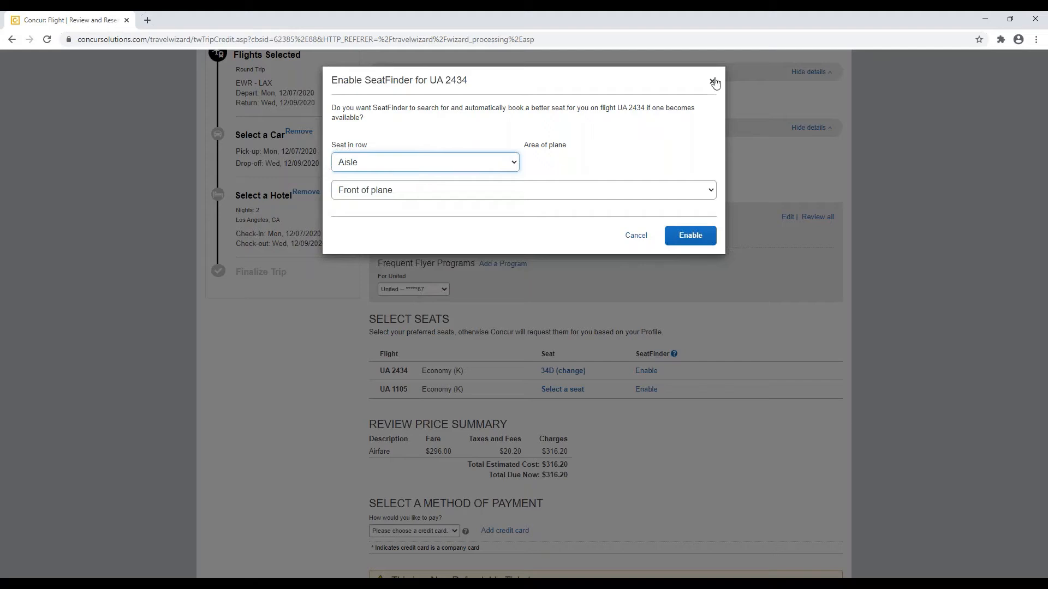
{"action": "left_click", "coordinate": [713, 82]}
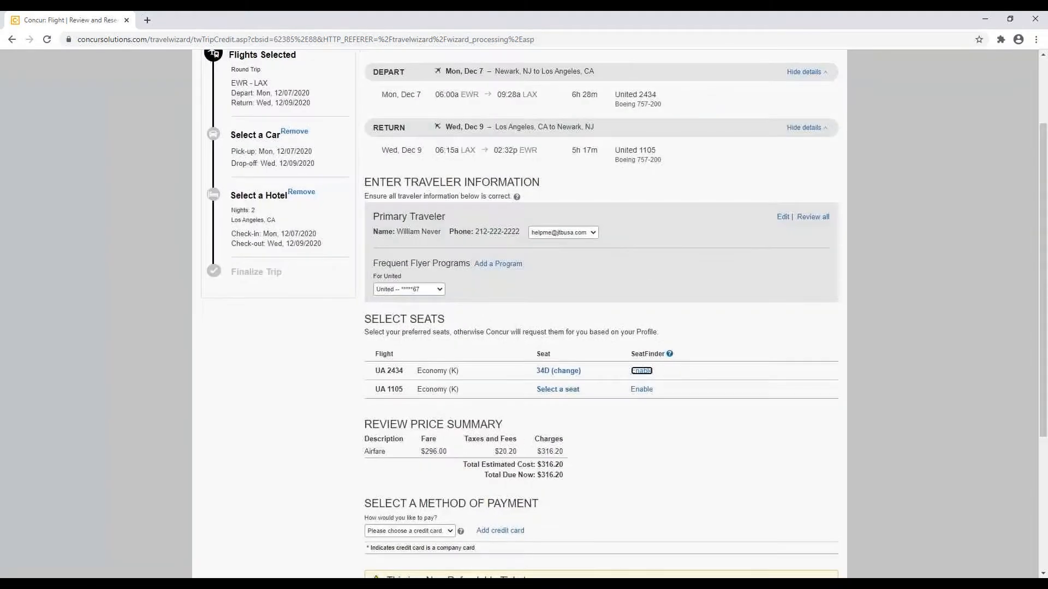
Step: Pay for the $316.20 United Economy booking with My Corporate Card
{"action": "left_click", "coordinate": [616, 420]}
{"action": "scroll", "coordinate": [616, 425], "scroll_direction": "down", "scroll_amount": 1}
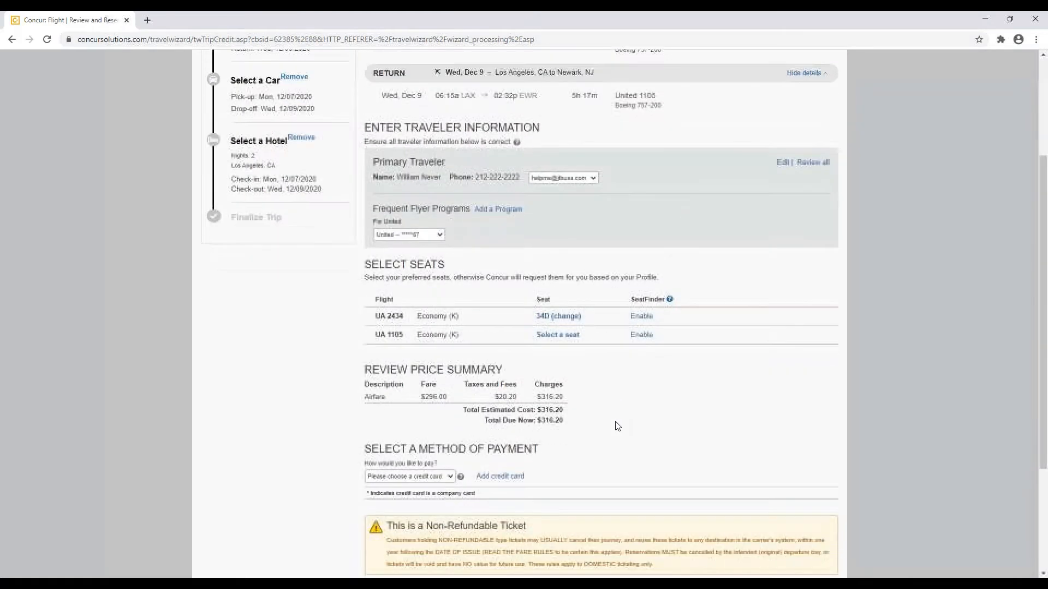
{"action": "scroll", "coordinate": [617, 426], "scroll_direction": "down", "scroll_amount": 1}
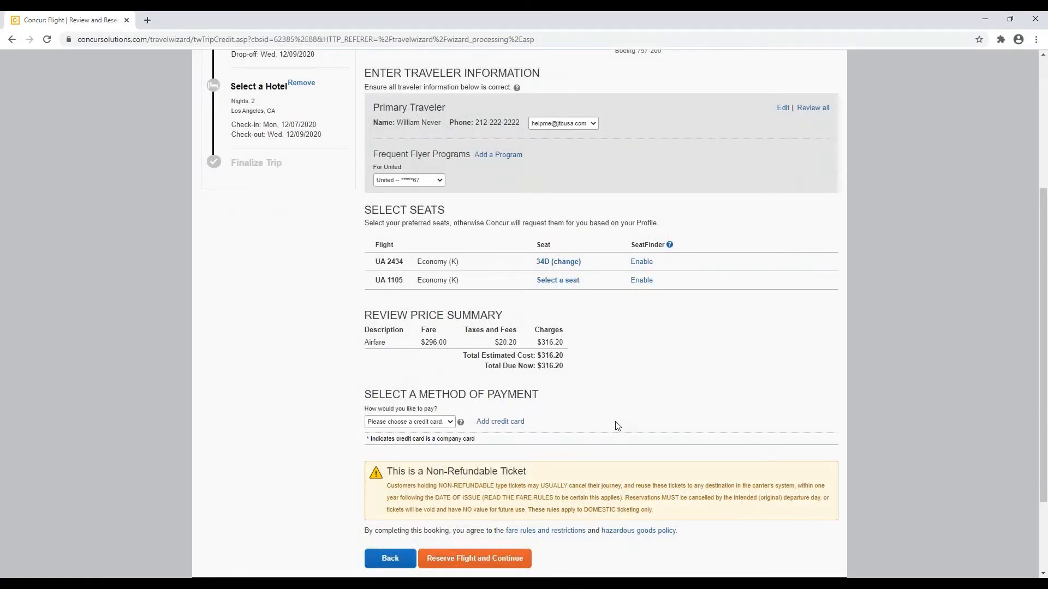
{"action": "scroll", "coordinate": [617, 426], "scroll_direction": "down", "scroll_amount": 1}
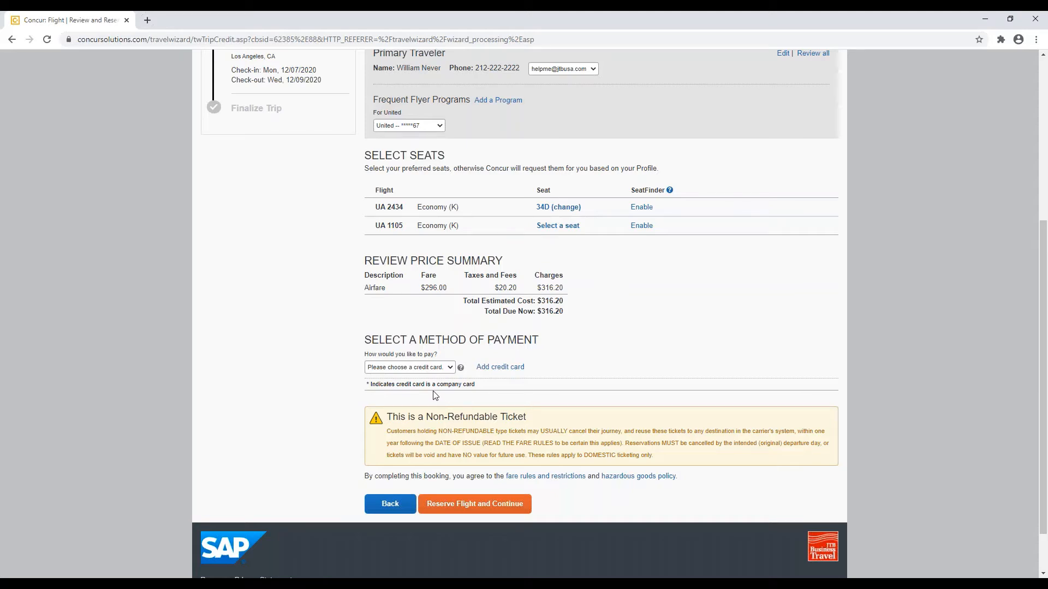
{"action": "left_click", "coordinate": [423, 369]}
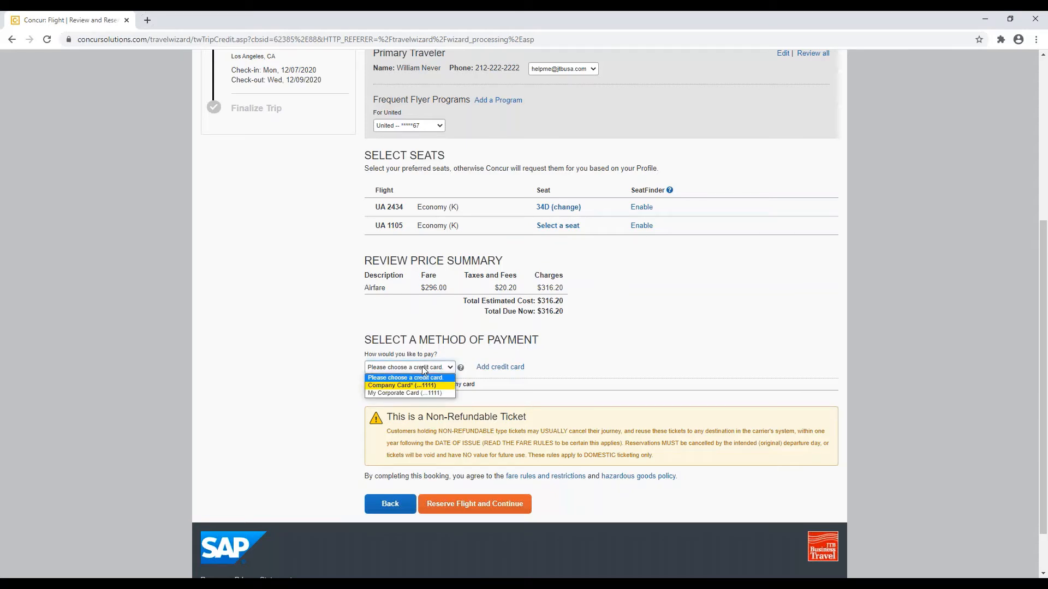
{"action": "left_click", "coordinate": [441, 393]}
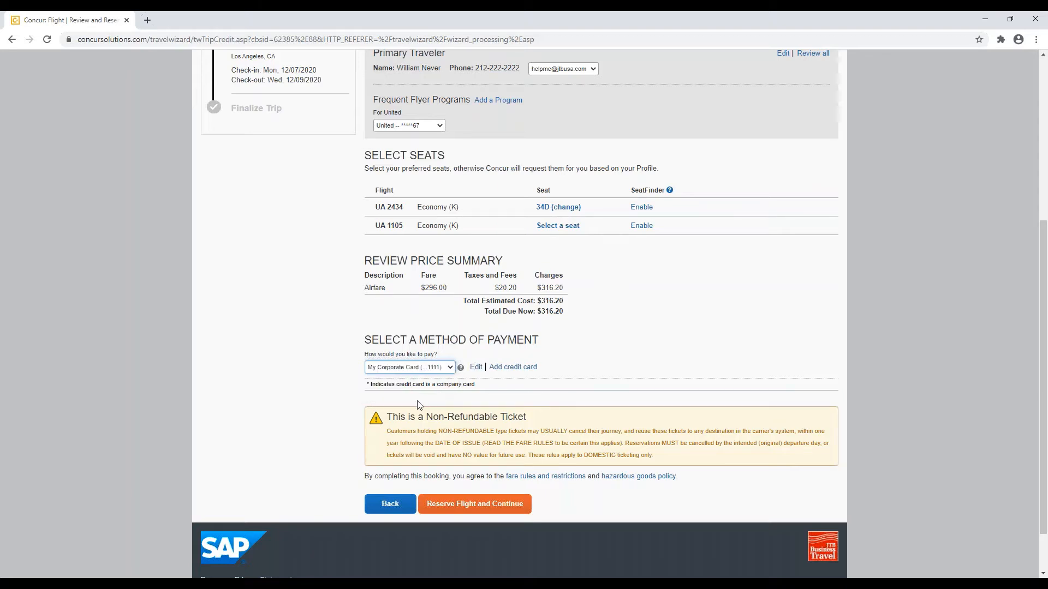
{"action": "scroll", "coordinate": [417, 401], "scroll_direction": "down", "scroll_amount": 1}
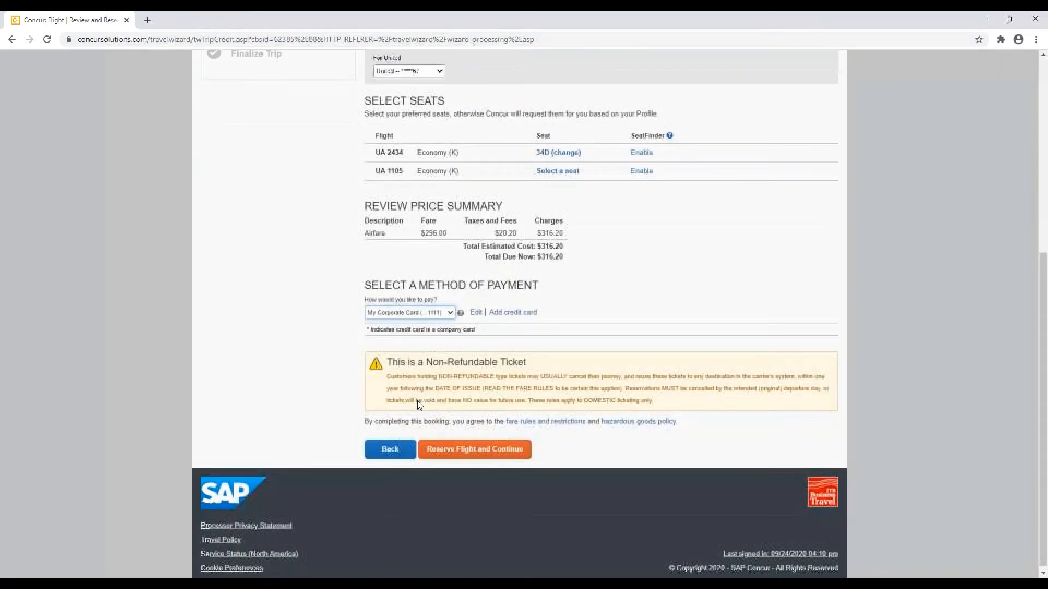
Step: Reserve the flight, then choose the $151.85 National Intermediate rental car at LAX
{"action": "left_click", "coordinate": [455, 458]}
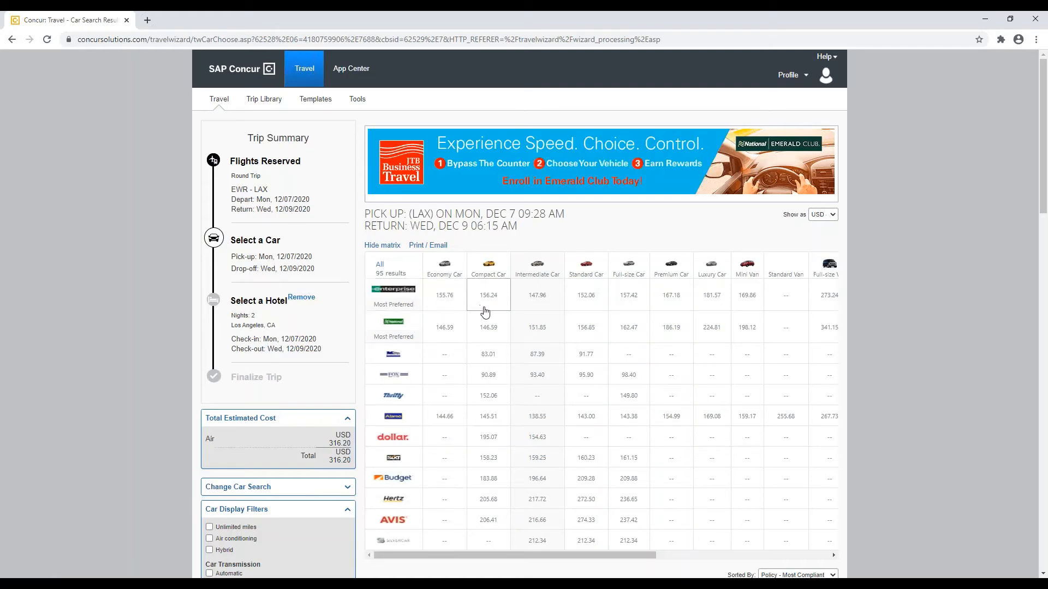
{"action": "left_click", "coordinate": [534, 330]}
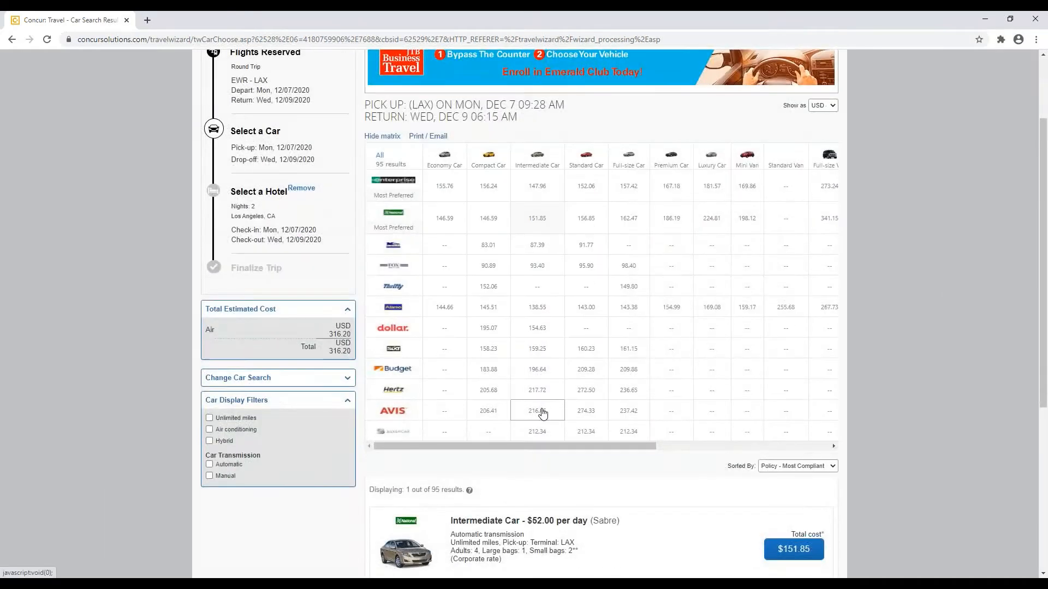
{"action": "left_click", "coordinate": [800, 443]}
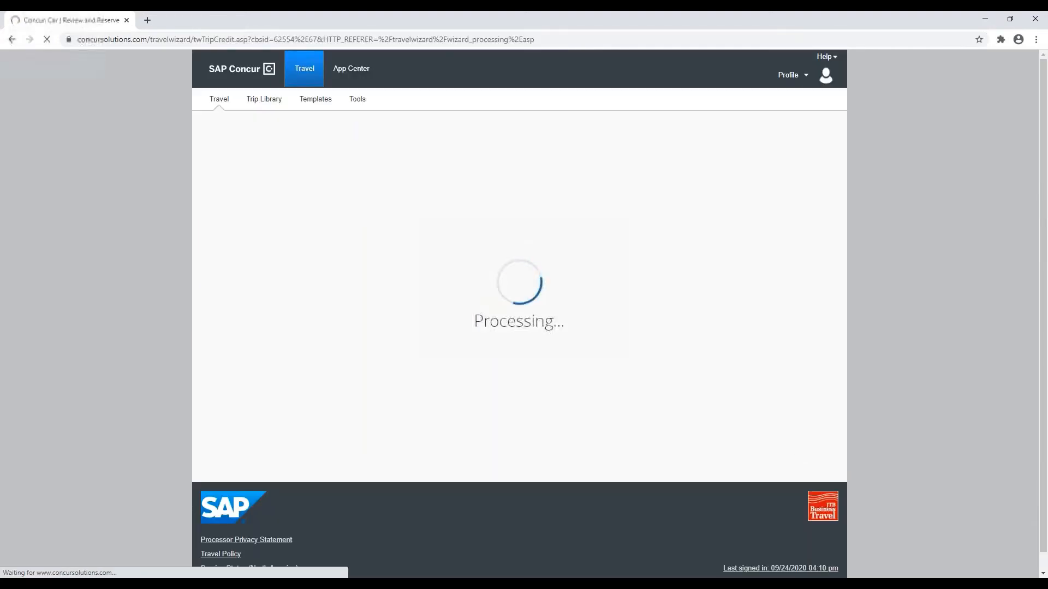
Step: Reserve the National Intermediate car and continue to hotel results near Torrance
{"action": "scroll", "coordinate": [771, 408], "scroll_direction": "down", "scroll_amount": 1}
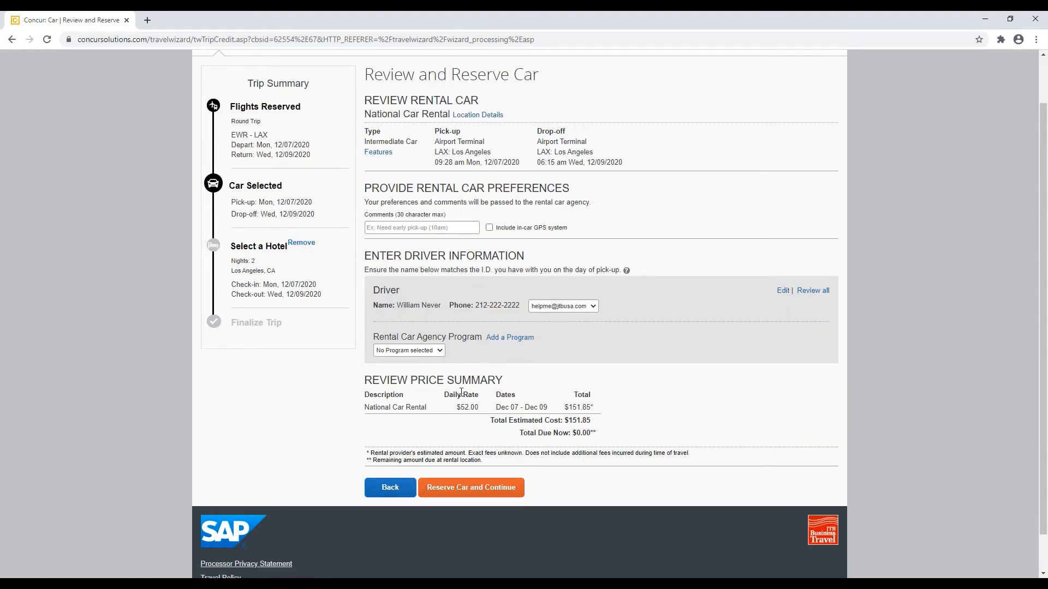
{"action": "scroll", "coordinate": [461, 392], "scroll_direction": "down", "scroll_amount": 2}
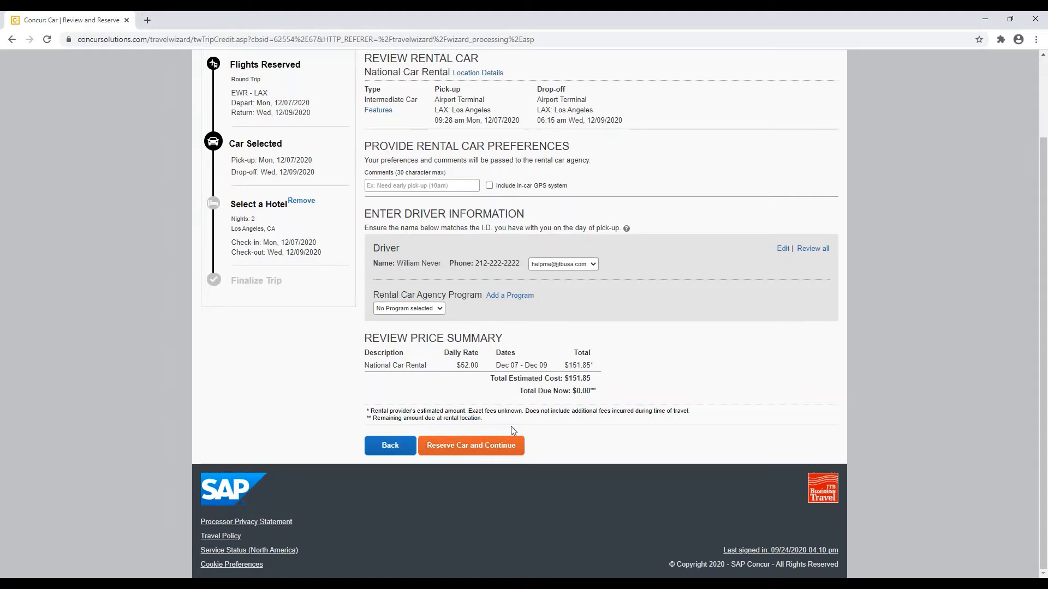
{"action": "left_click", "coordinate": [476, 446]}
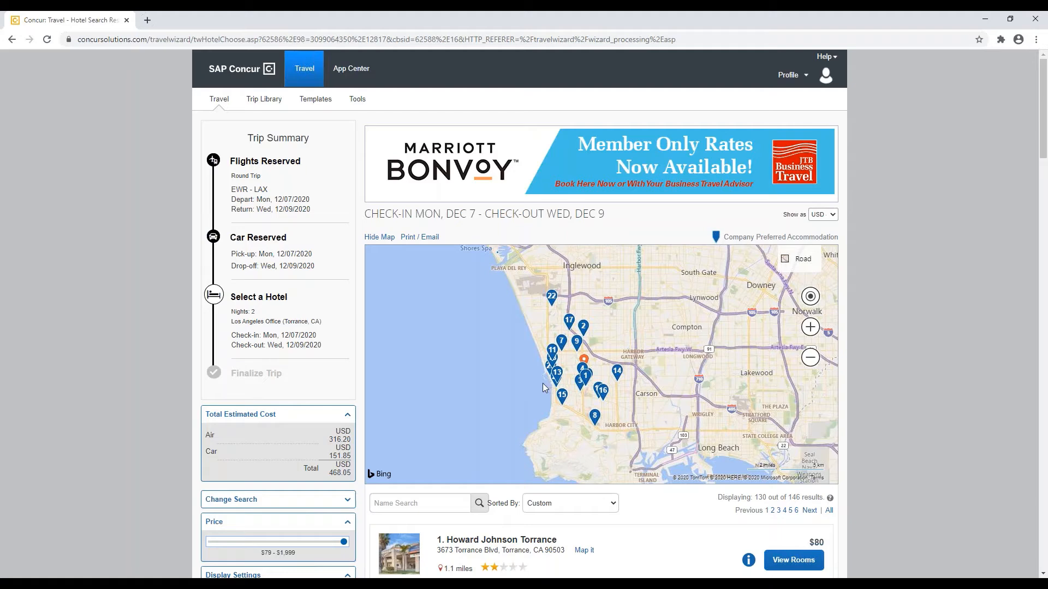
{"action": "scroll", "coordinate": [542, 382], "scroll_direction": "up", "scroll_amount": 1}
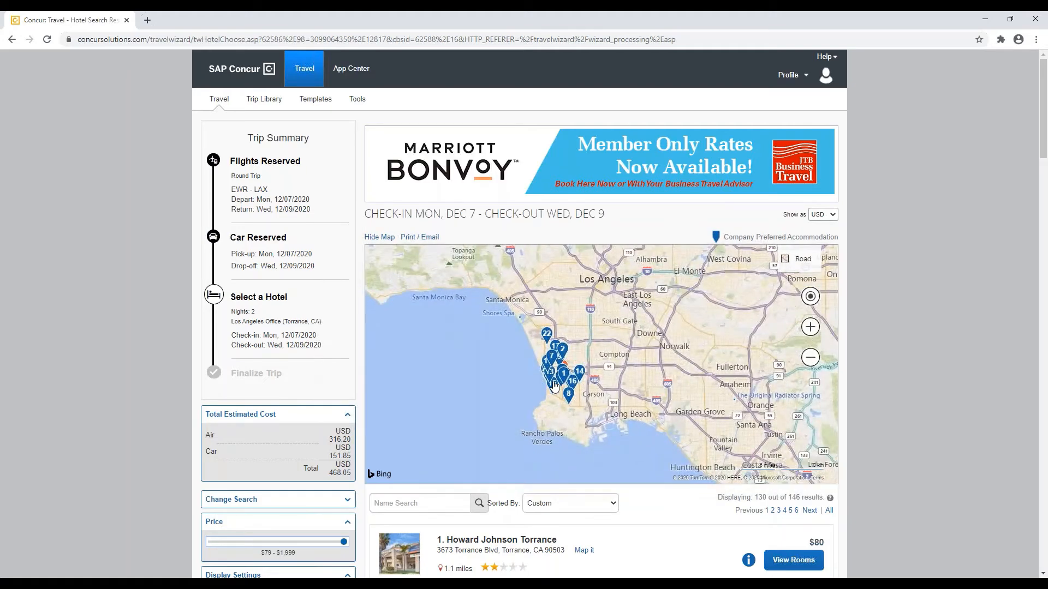
{"action": "scroll", "coordinate": [554, 385], "scroll_direction": "up", "scroll_amount": 1}
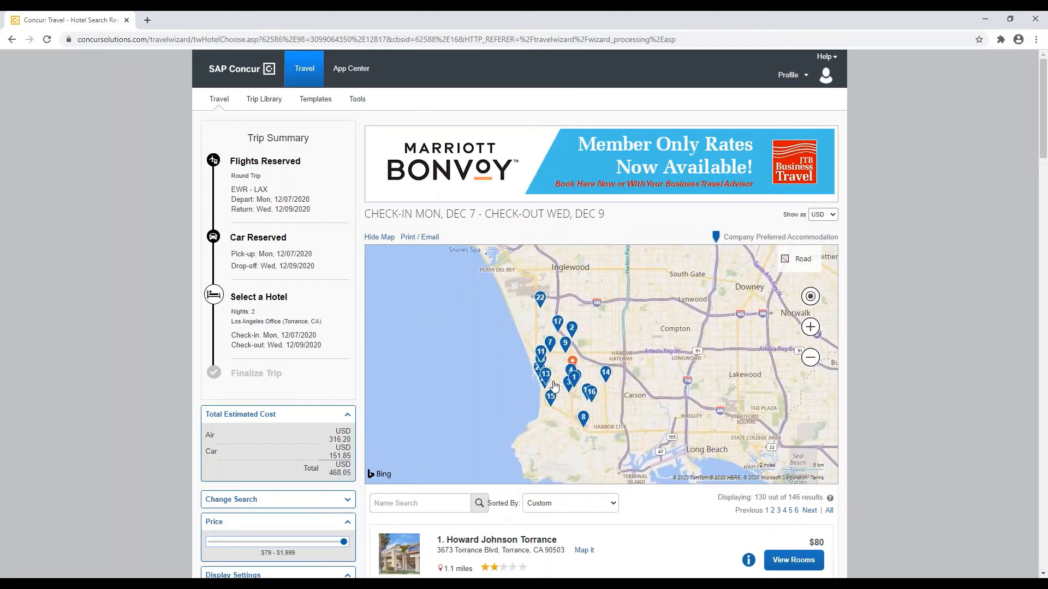
{"action": "scroll", "coordinate": [642, 525], "scroll_direction": "down", "scroll_amount": 1}
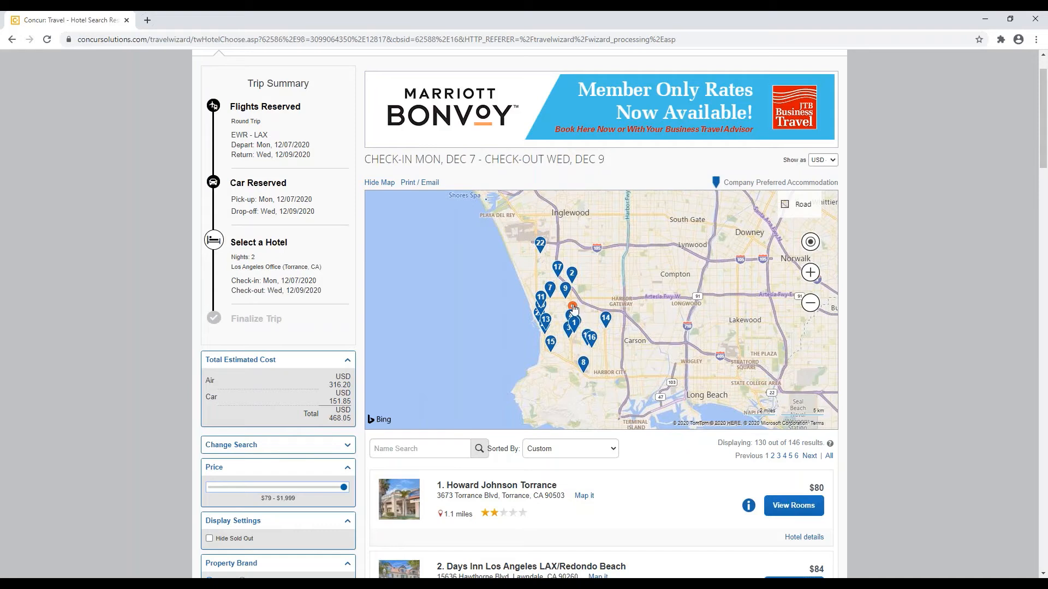
{"action": "left_click", "coordinate": [572, 308]}
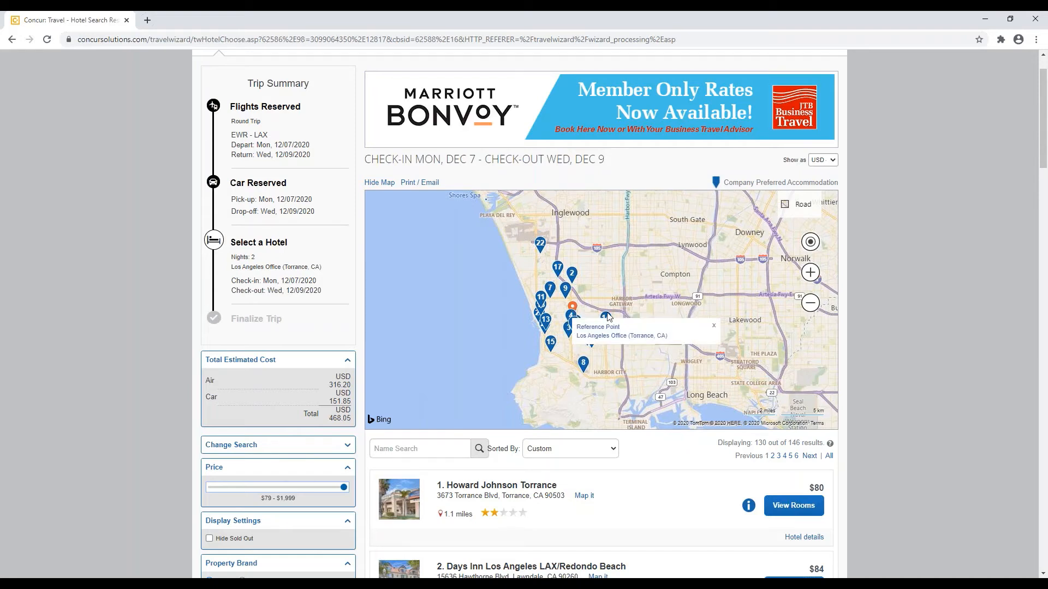
{"action": "left_click", "coordinate": [715, 327]}
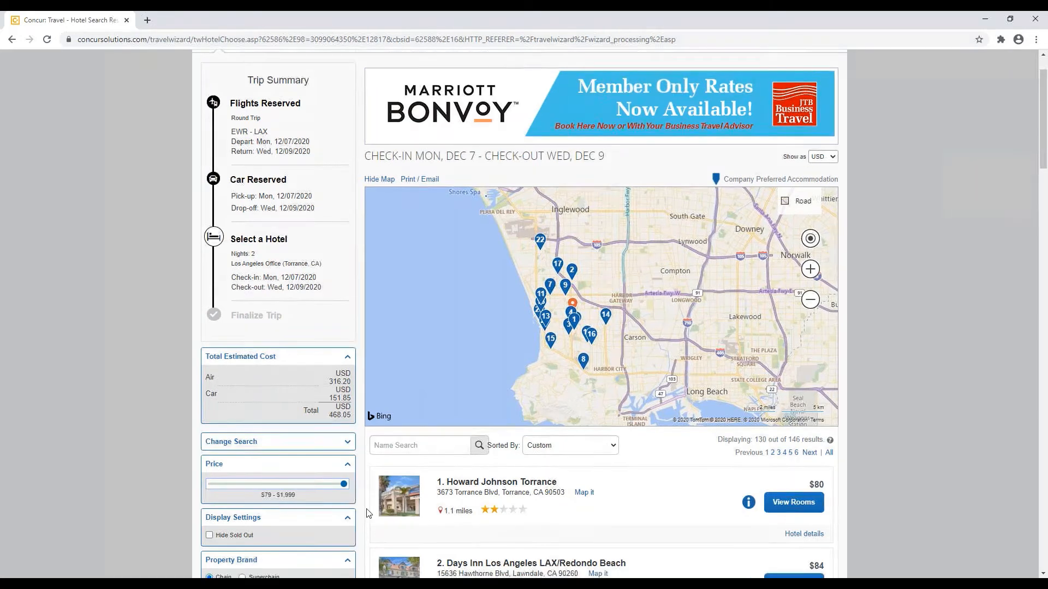
{"action": "scroll", "coordinate": [368, 510], "scroll_direction": "down", "scroll_amount": 3}
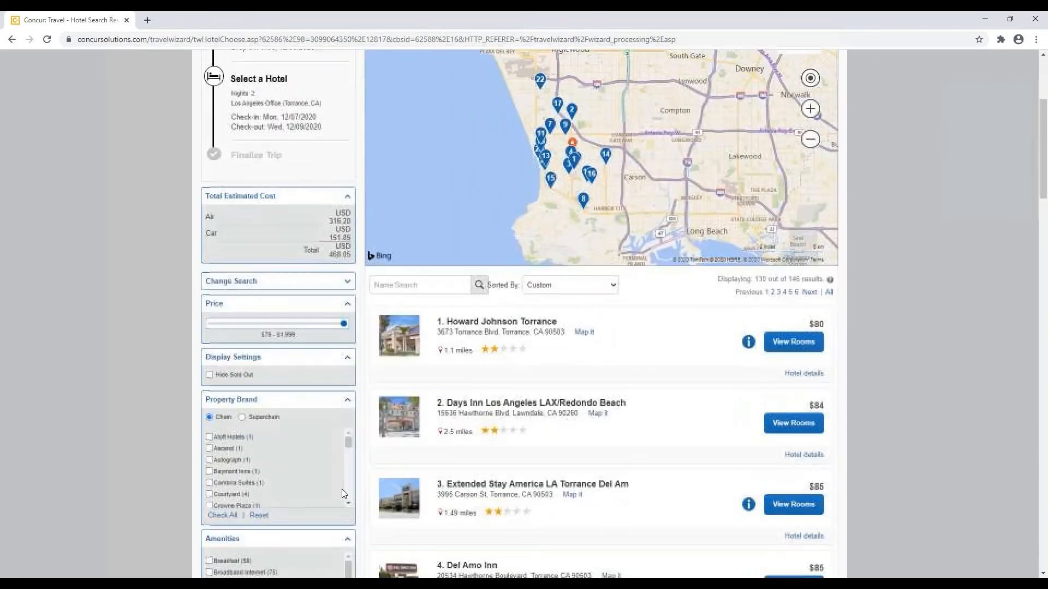
Step: Filter hotels by Superchain to Hilton properties and view Hilton Garden Inn Los Angeles/Redondo's $119 rooms
{"action": "left_click", "coordinate": [242, 418]}
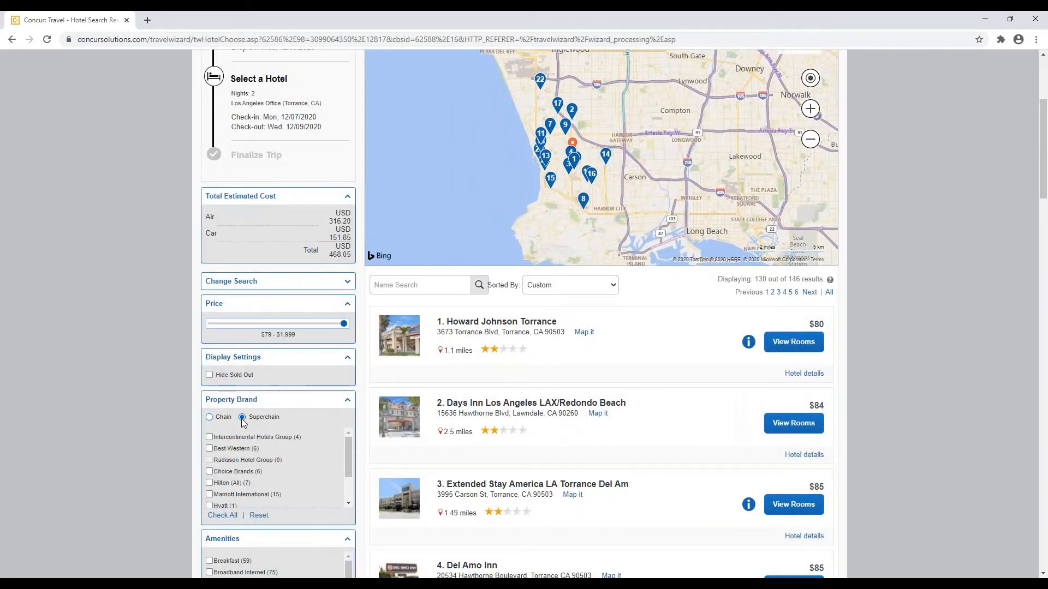
{"action": "left_click", "coordinate": [209, 482]}
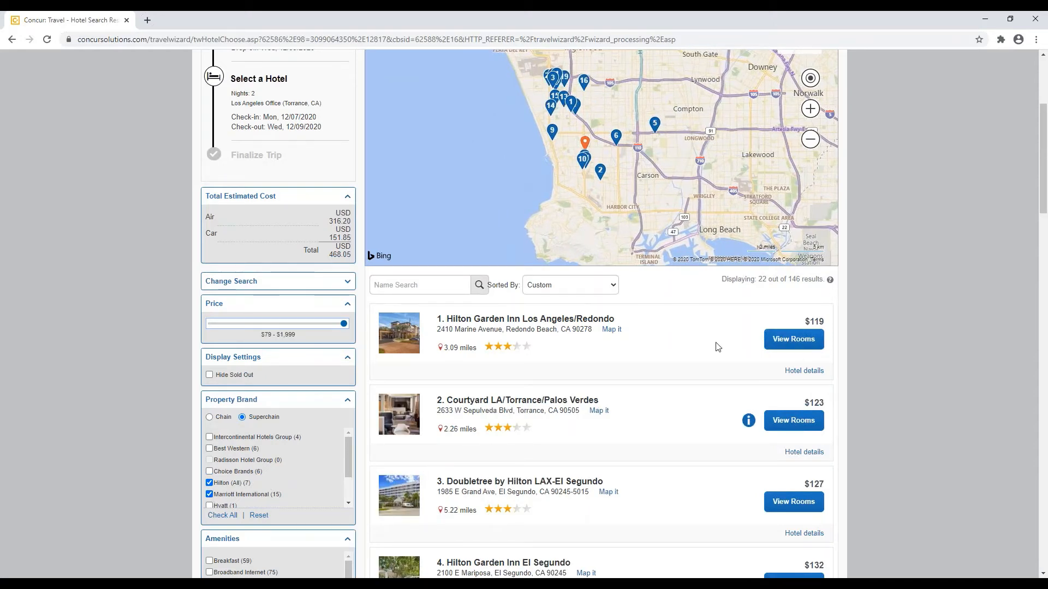
{"action": "left_click", "coordinate": [794, 340]}
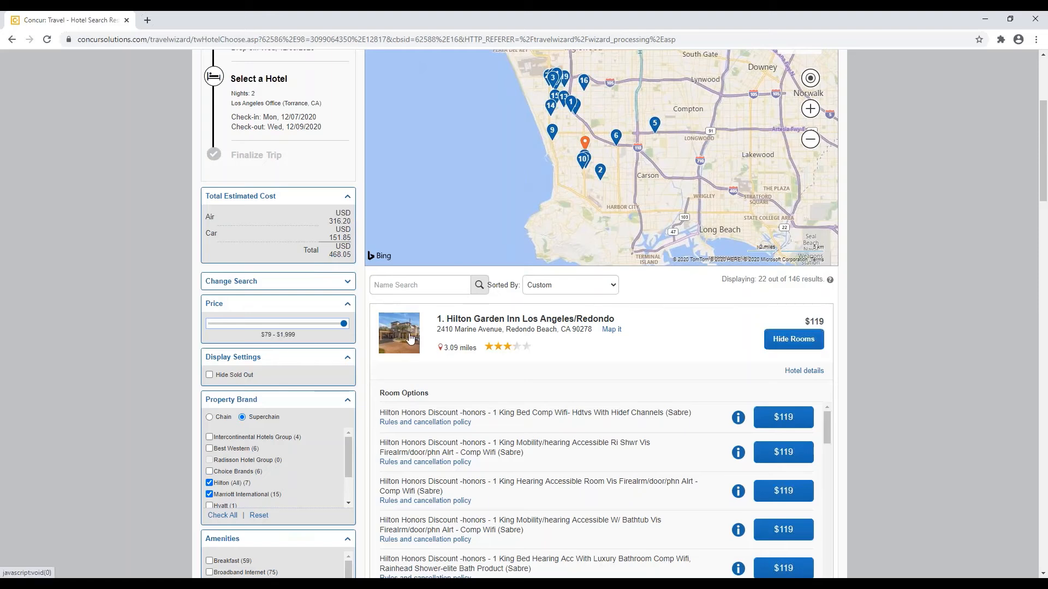
{"action": "left_click", "coordinate": [410, 338]}
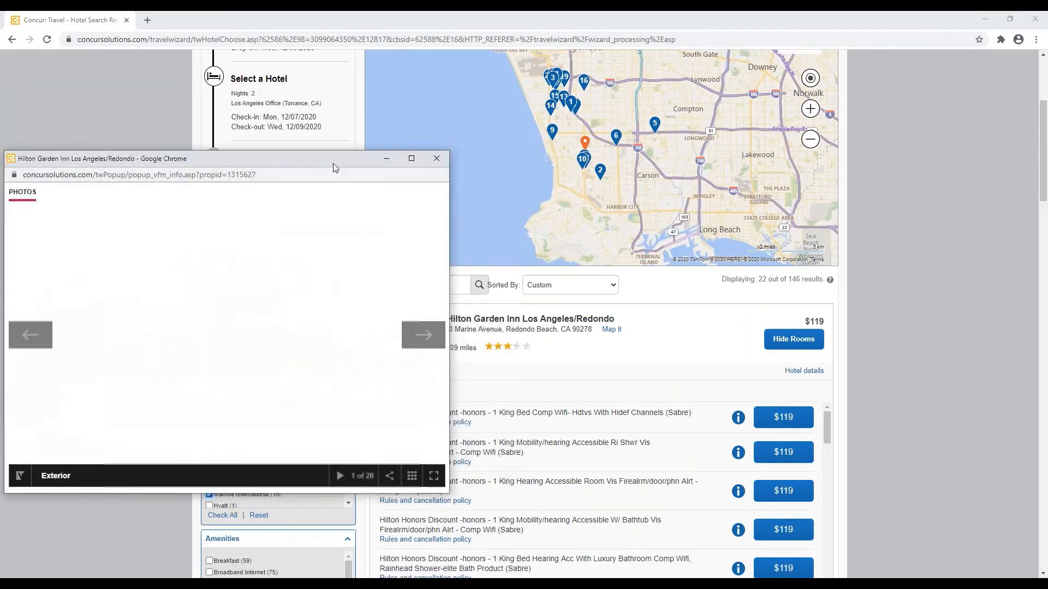
{"action": "left_click_drag", "start_coordinate": [333, 163], "coordinate": [390, 145]}
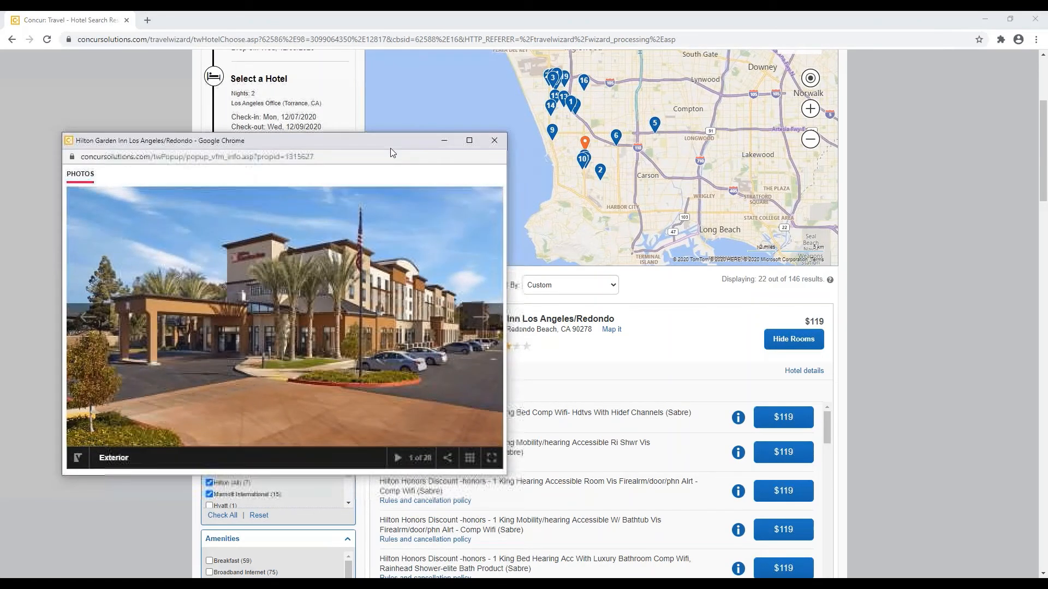
{"action": "left_click", "coordinate": [466, 459]}
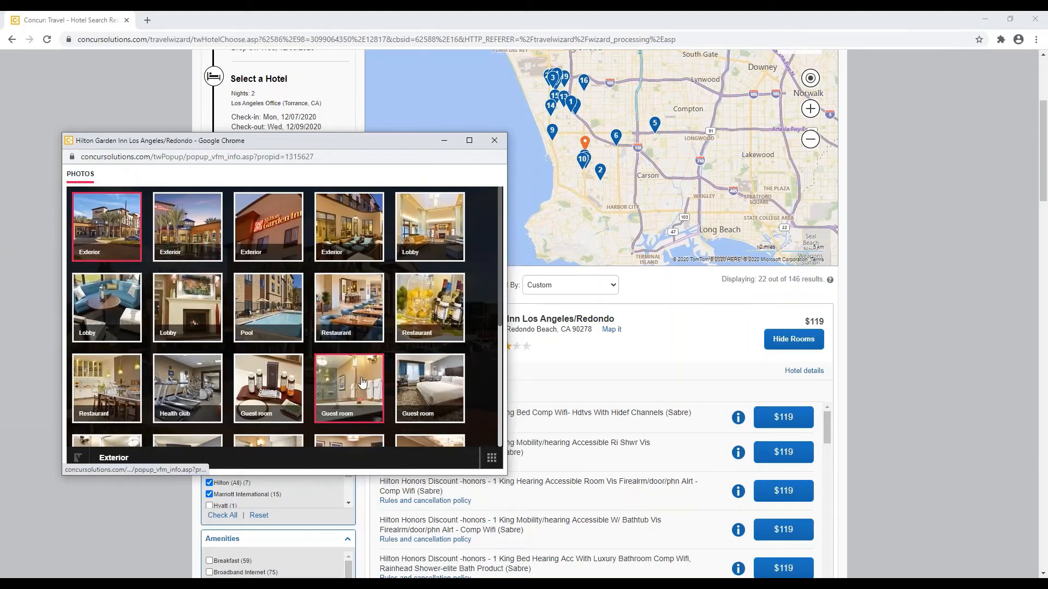
{"action": "left_click", "coordinate": [412, 387]}
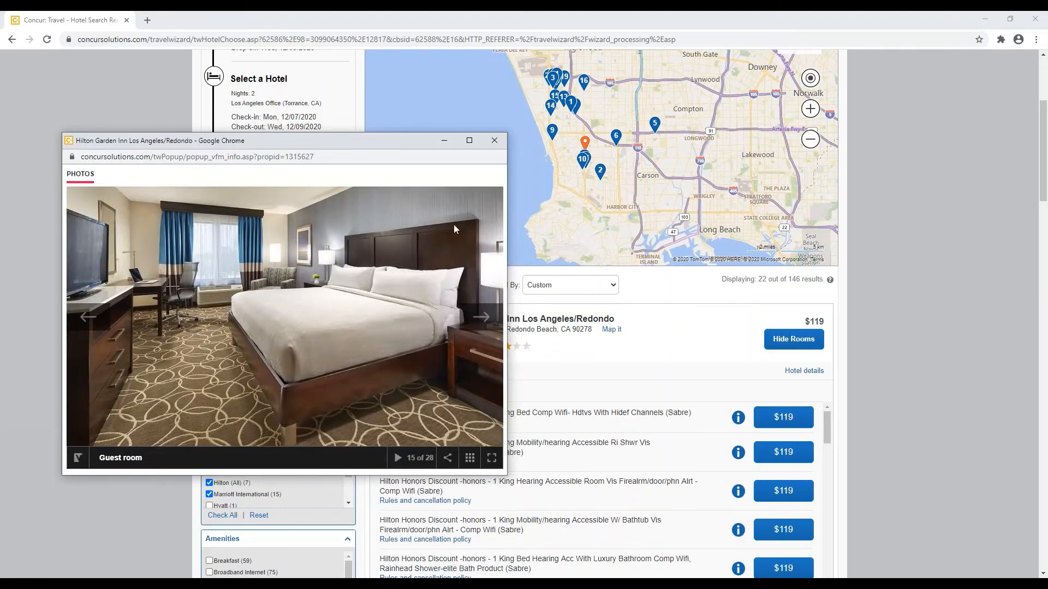
{"action": "left_click", "coordinate": [494, 140]}
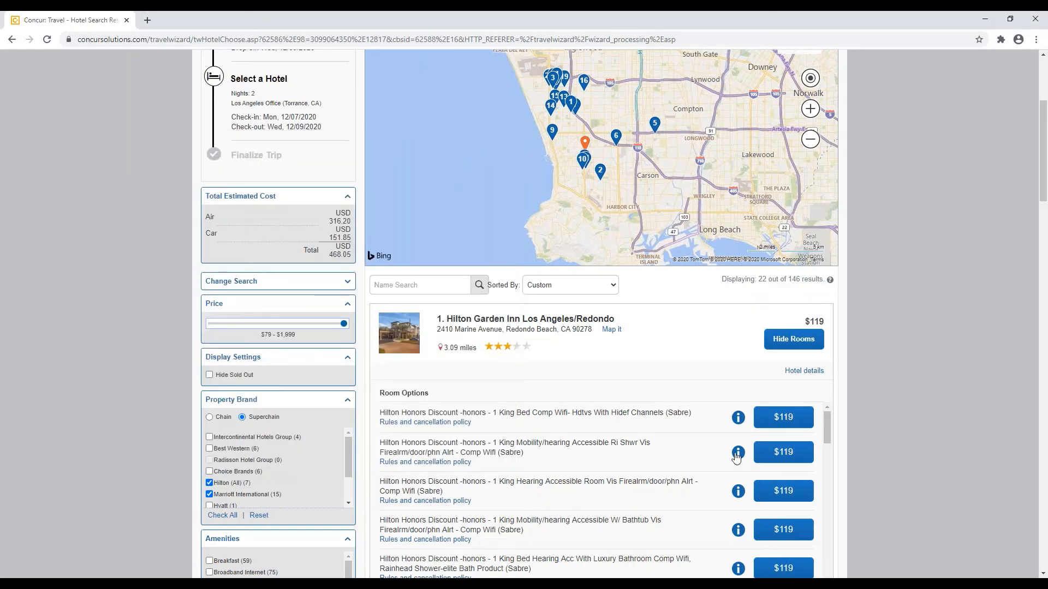
{"action": "scroll", "coordinate": [861, 391], "scroll_direction": "down", "scroll_amount": 1}
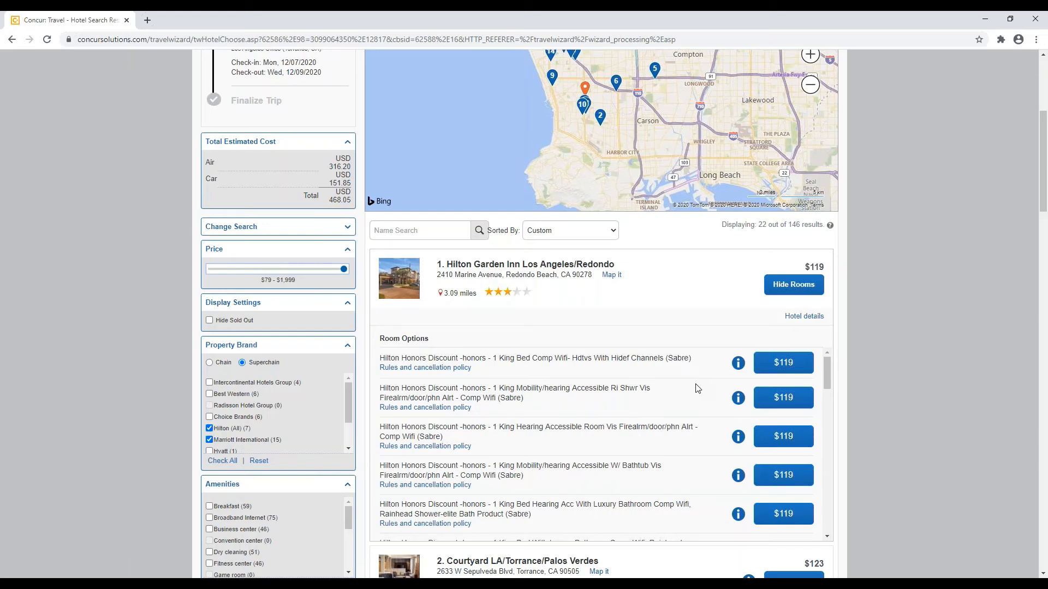
{"action": "left_click", "coordinate": [738, 368]}
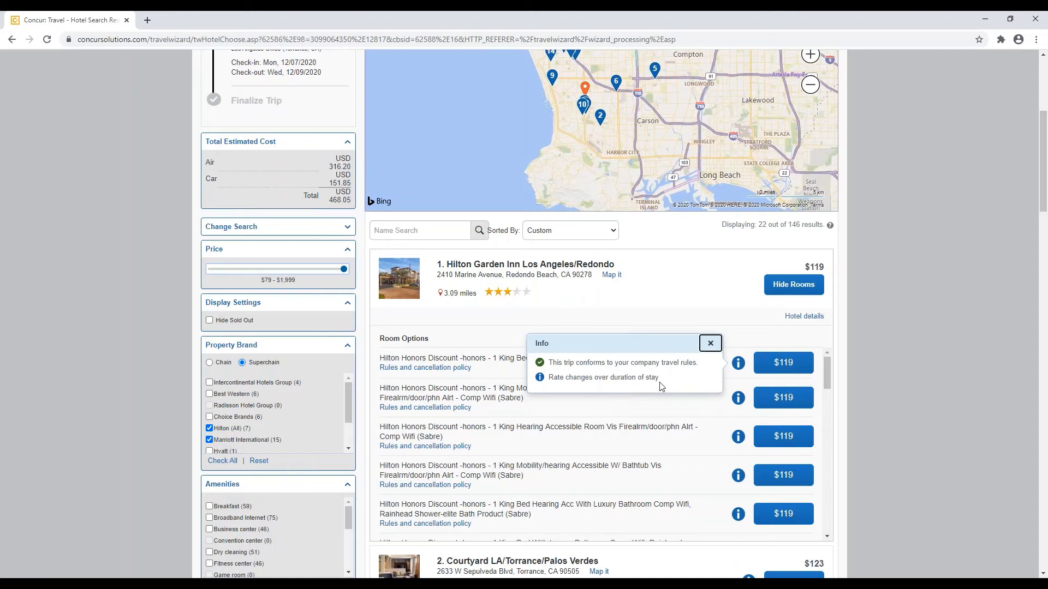
{"action": "left_click", "coordinate": [710, 344]}
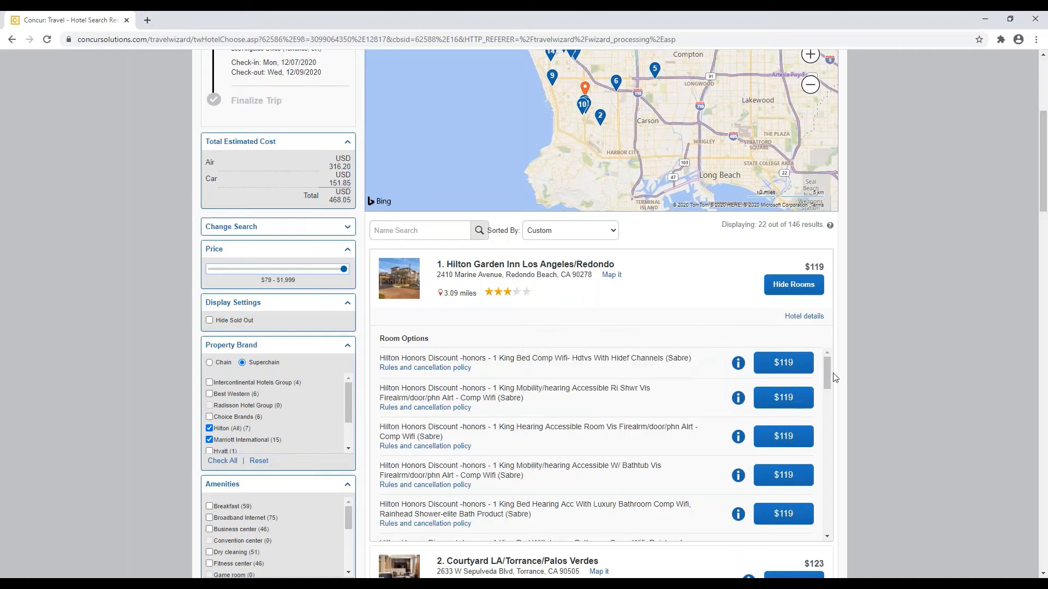
{"action": "left_click_drag", "start_coordinate": [828, 378], "coordinate": [834, 473]}
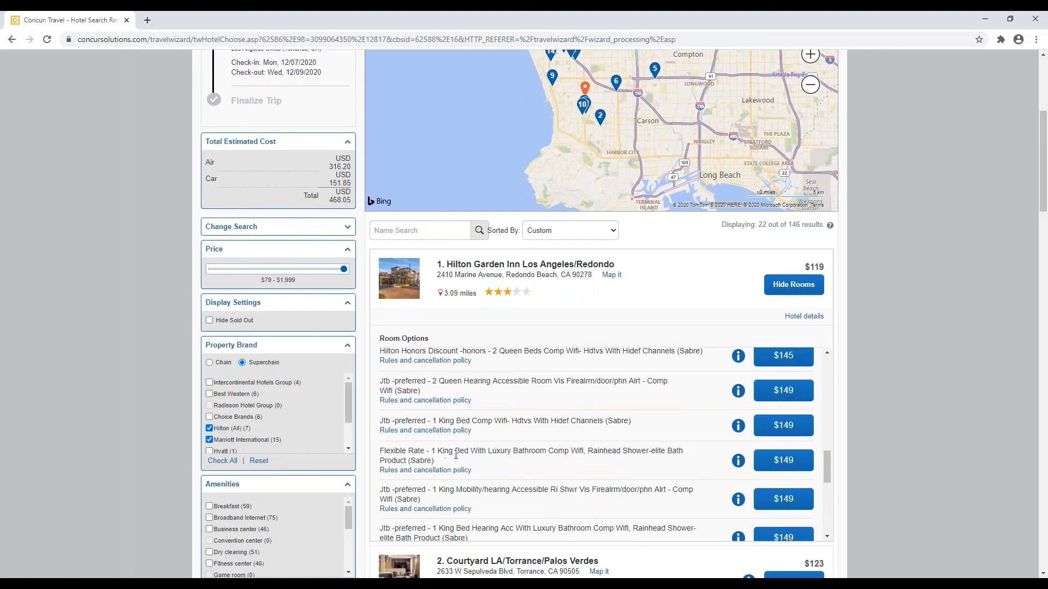
{"action": "scroll", "coordinate": [869, 422], "scroll_direction": "down", "scroll_amount": 1}
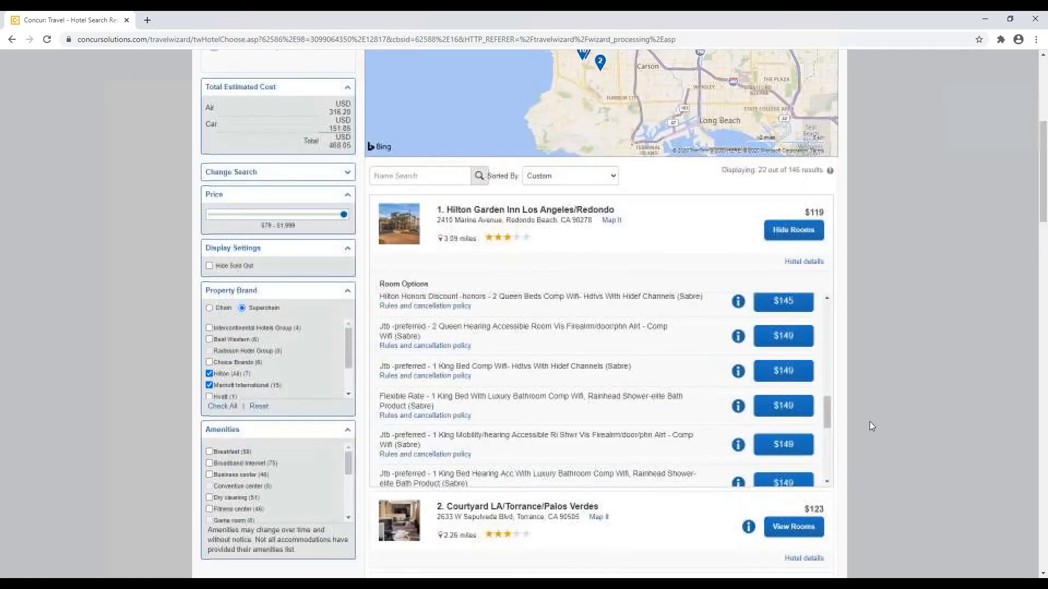
{"action": "scroll", "coordinate": [870, 422], "scroll_direction": "down", "scroll_amount": 2}
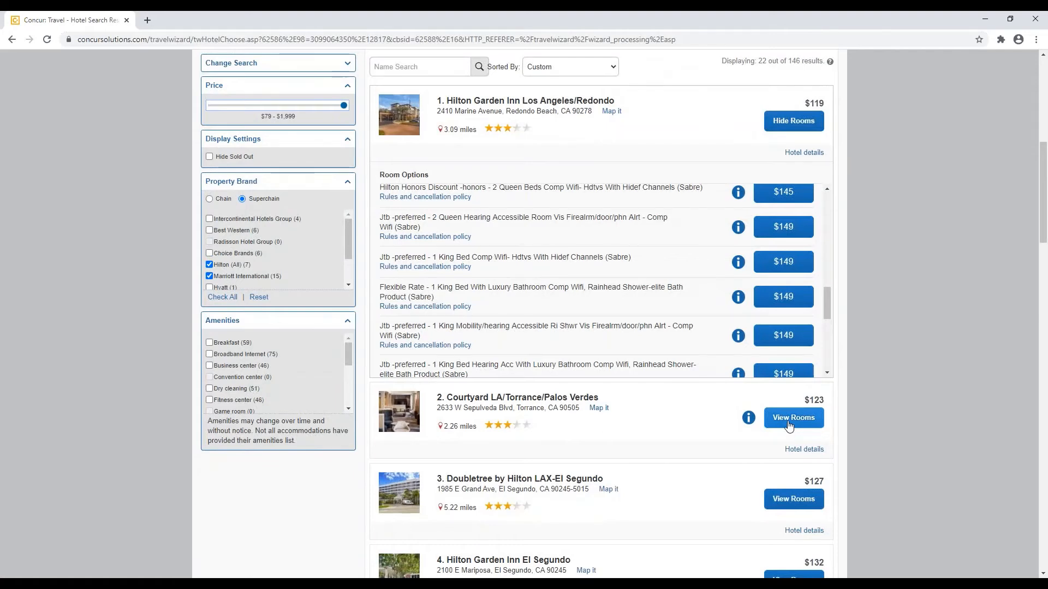
{"action": "left_click", "coordinate": [789, 420]}
{"action": "scroll", "coordinate": [854, 425], "scroll_direction": "down", "scroll_amount": 3}
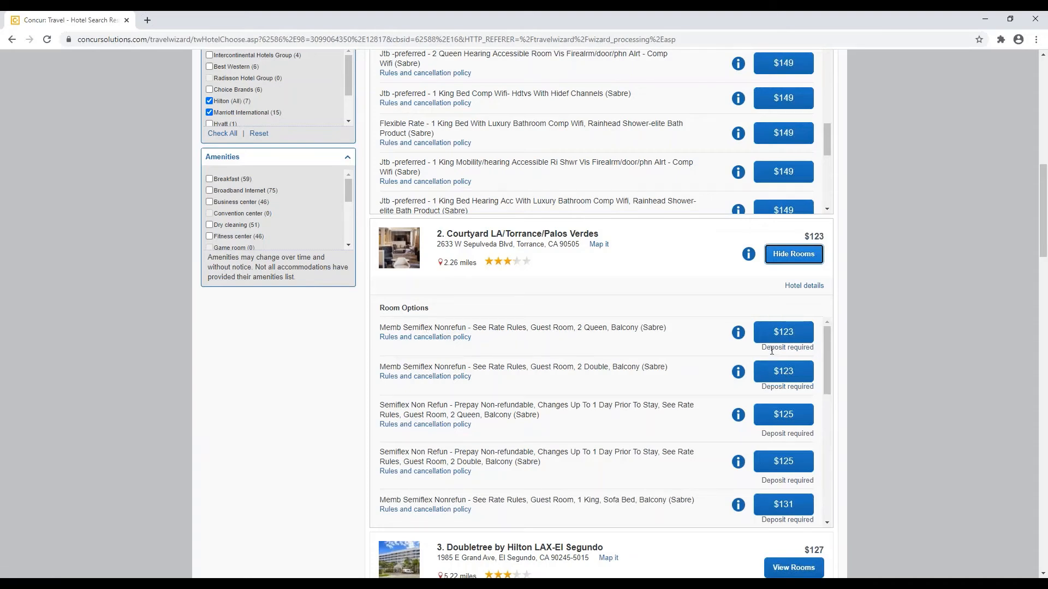
{"action": "left_click", "coordinate": [737, 340]}
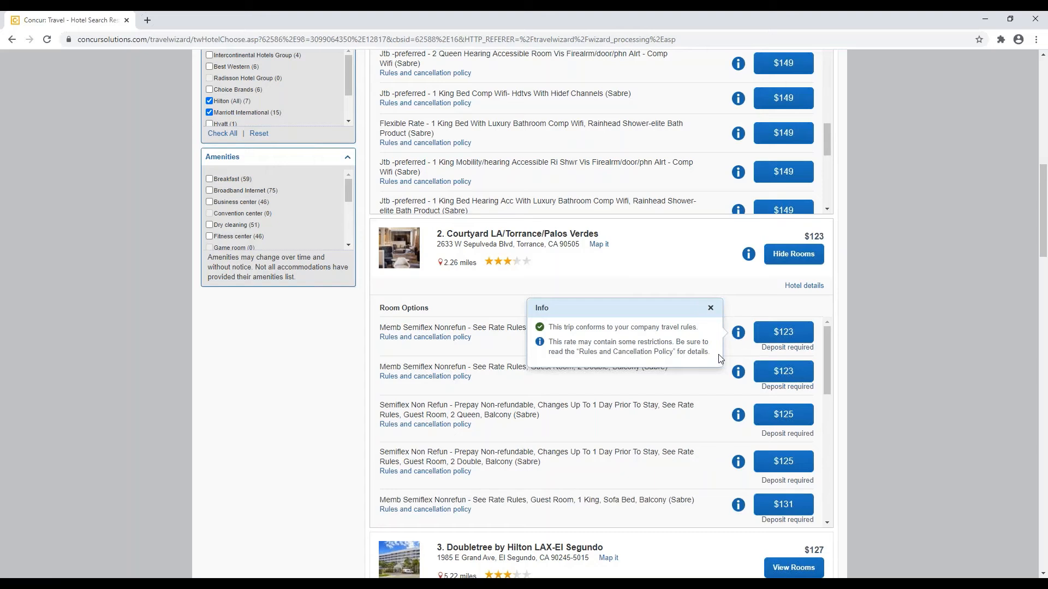
{"action": "left_click", "coordinate": [710, 310]}
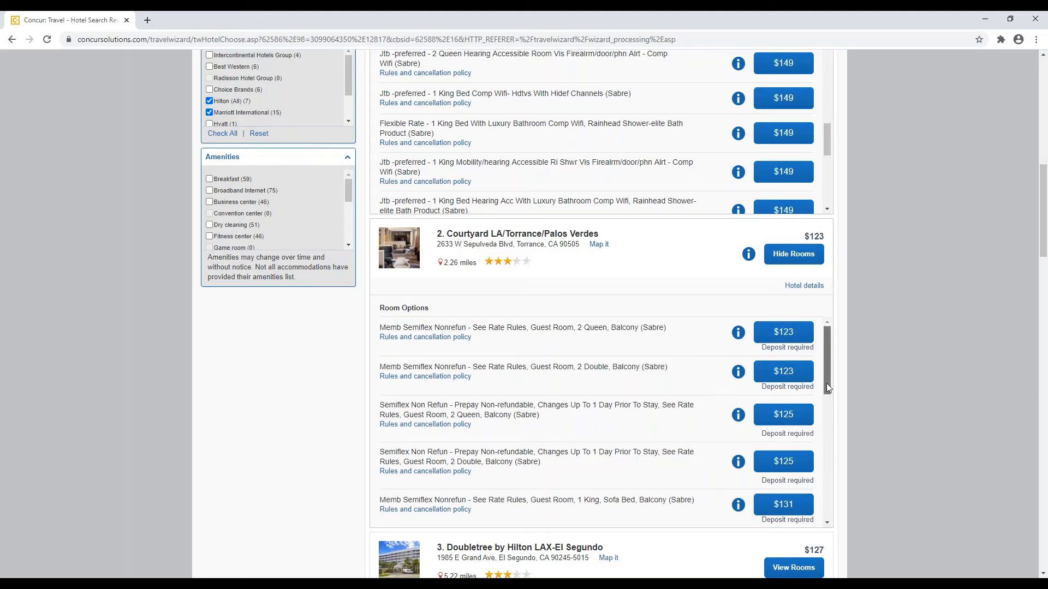
{"action": "left_click_drag", "start_coordinate": [826, 384], "coordinate": [830, 437]}
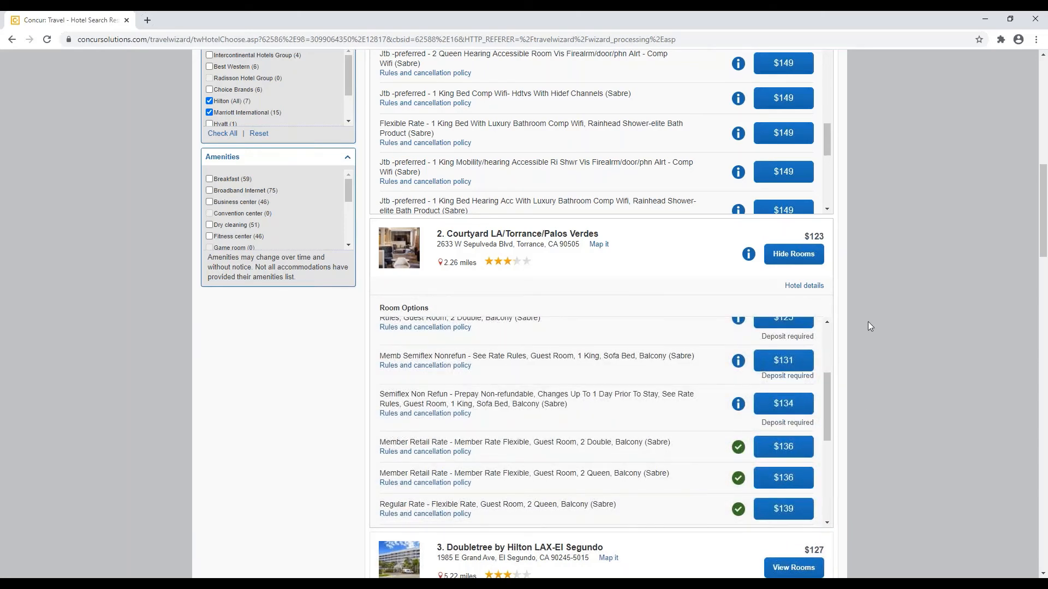
{"action": "left_click", "coordinate": [822, 259]}
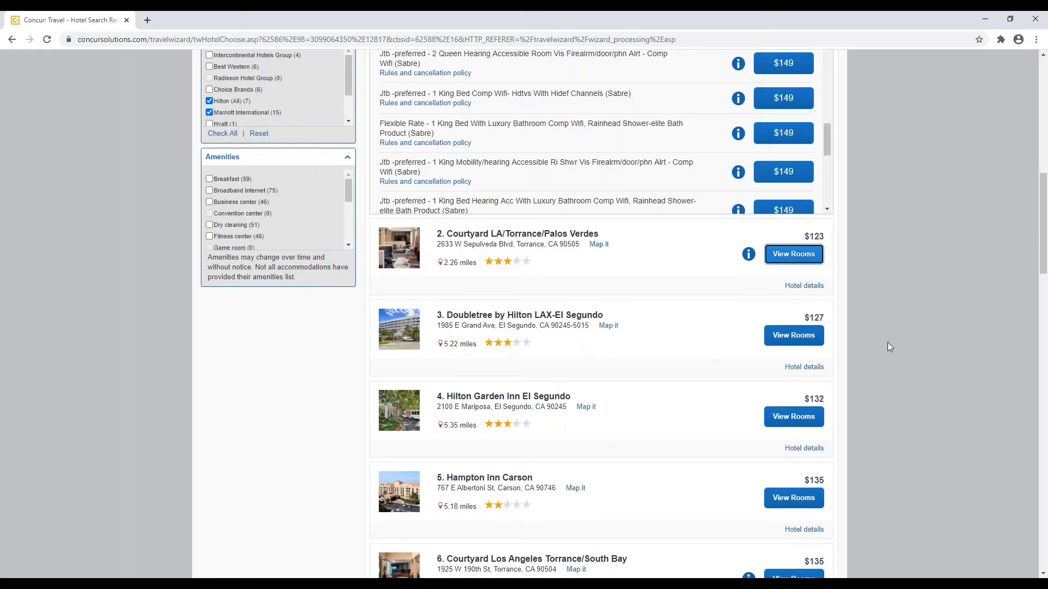
Step: Expand Residence Inn Los Angeles Redondo Beach's room options and check its $154–$159 rate info
{"action": "scroll", "coordinate": [885, 350], "scroll_direction": "down", "scroll_amount": 1}
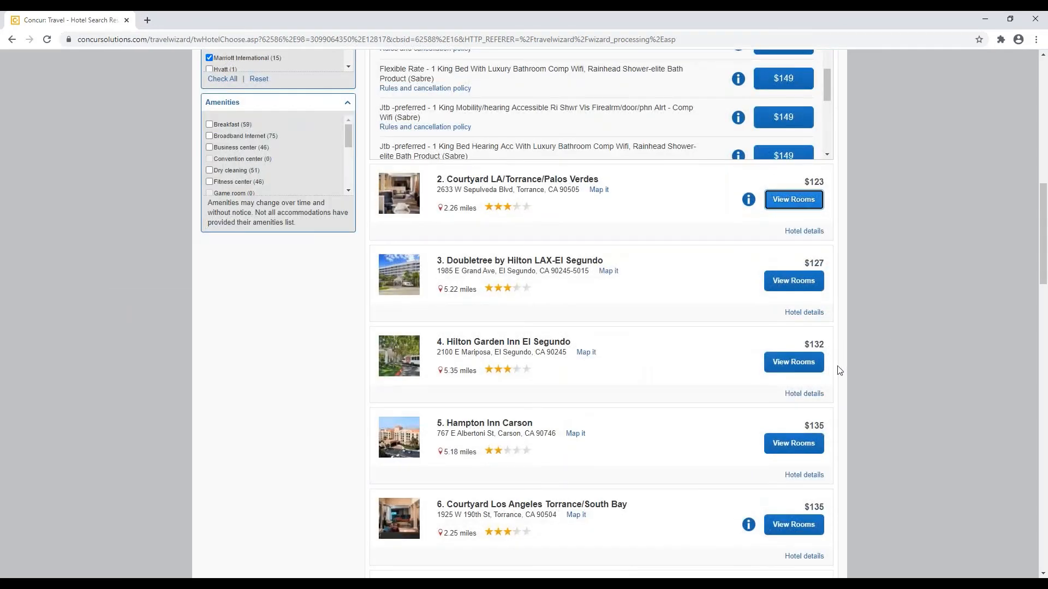
{"action": "scroll", "coordinate": [860, 368], "scroll_direction": "down", "scroll_amount": 2}
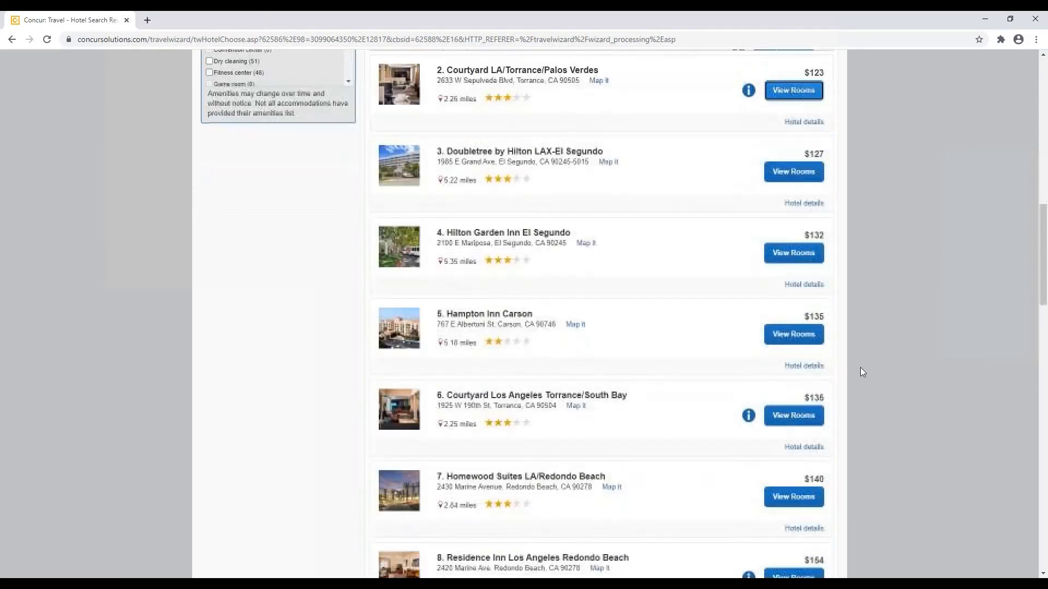
{"action": "scroll", "coordinate": [860, 368], "scroll_direction": "down", "scroll_amount": 2}
{"action": "left_click", "coordinate": [803, 469]}
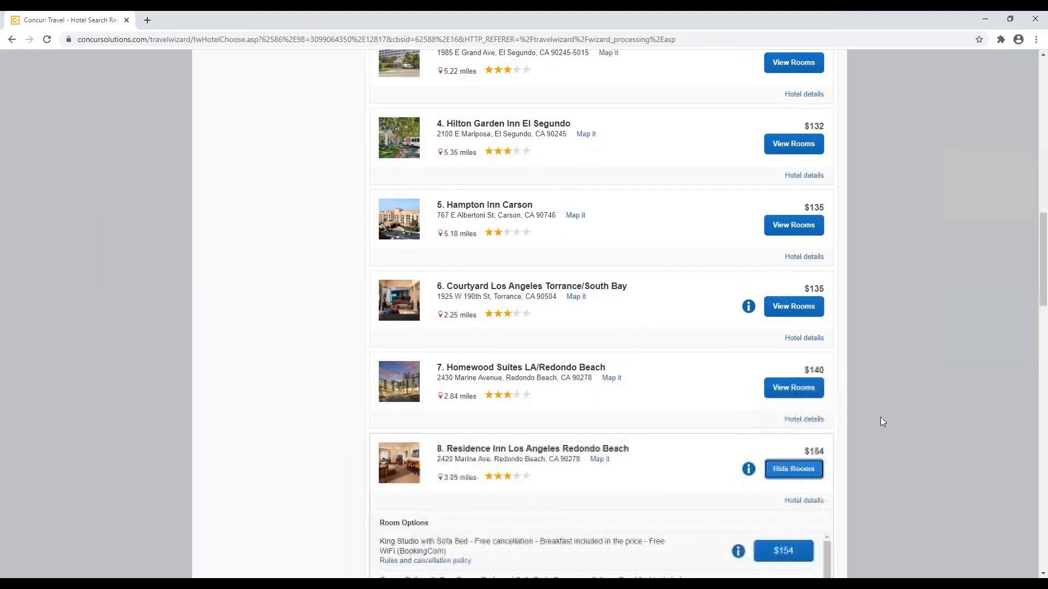
{"action": "scroll", "coordinate": [880, 416], "scroll_direction": "down", "scroll_amount": 4}
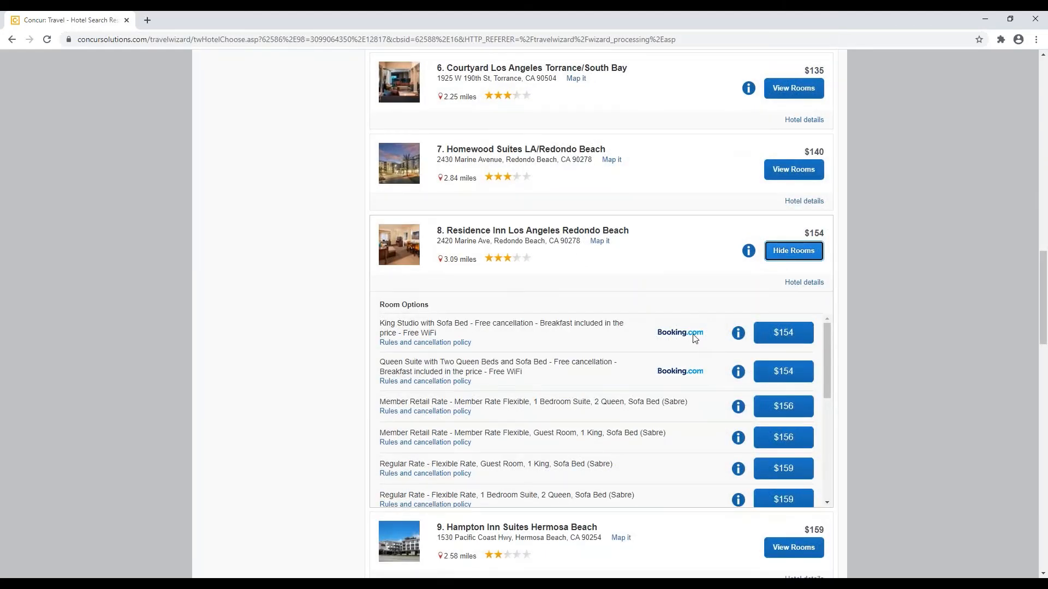
{"action": "left_click", "coordinate": [739, 341]}
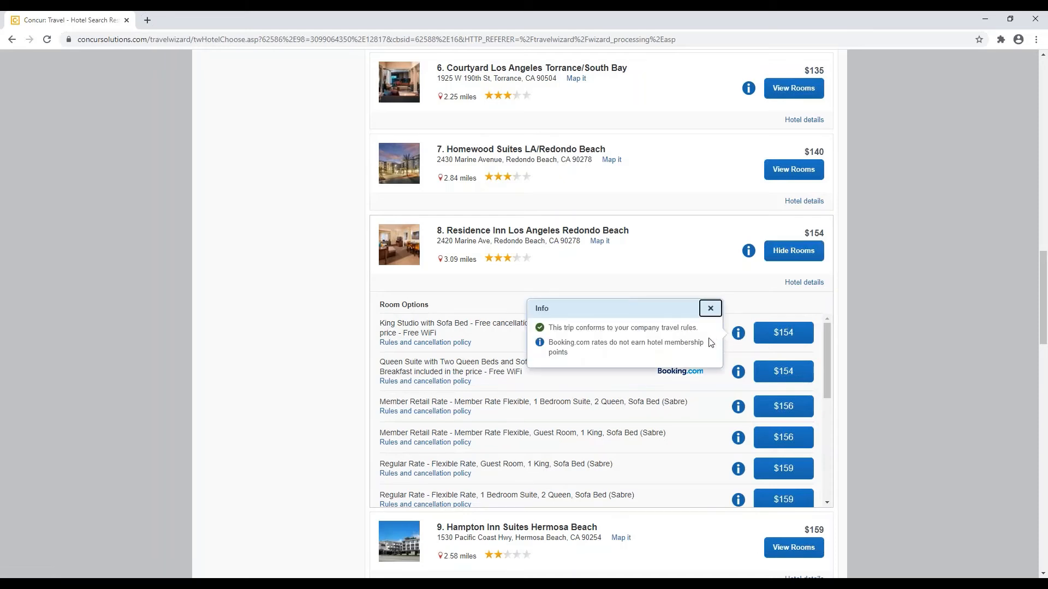
Step: Close the rate info note and collapse the Residence Inn room list again
{"action": "left_click", "coordinate": [710, 309]}
{"action": "left_click", "coordinate": [786, 252]}
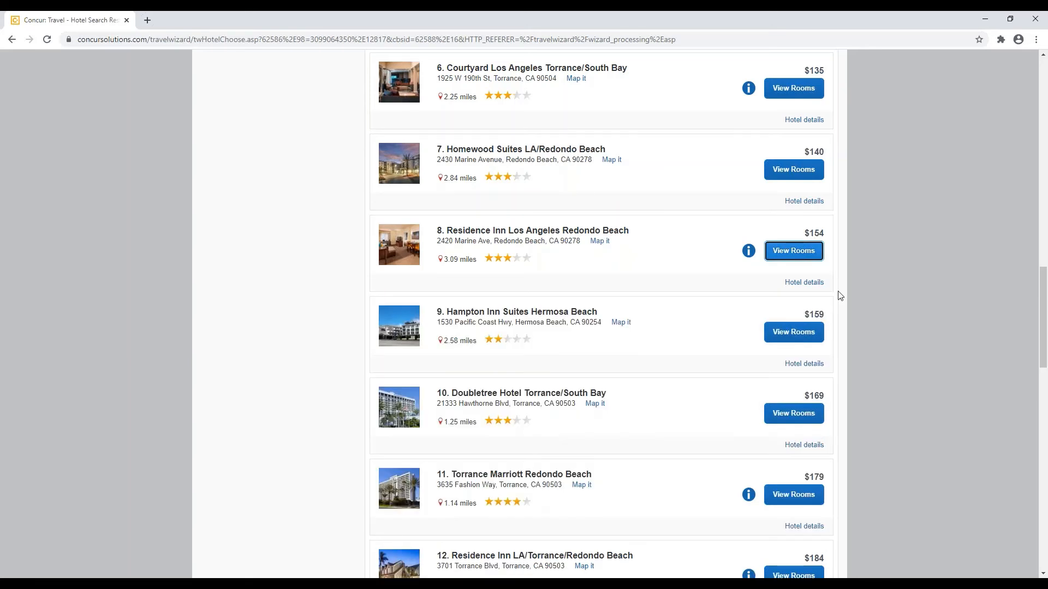
{"action": "scroll", "coordinate": [847, 315], "scroll_direction": "up", "scroll_amount": 7}
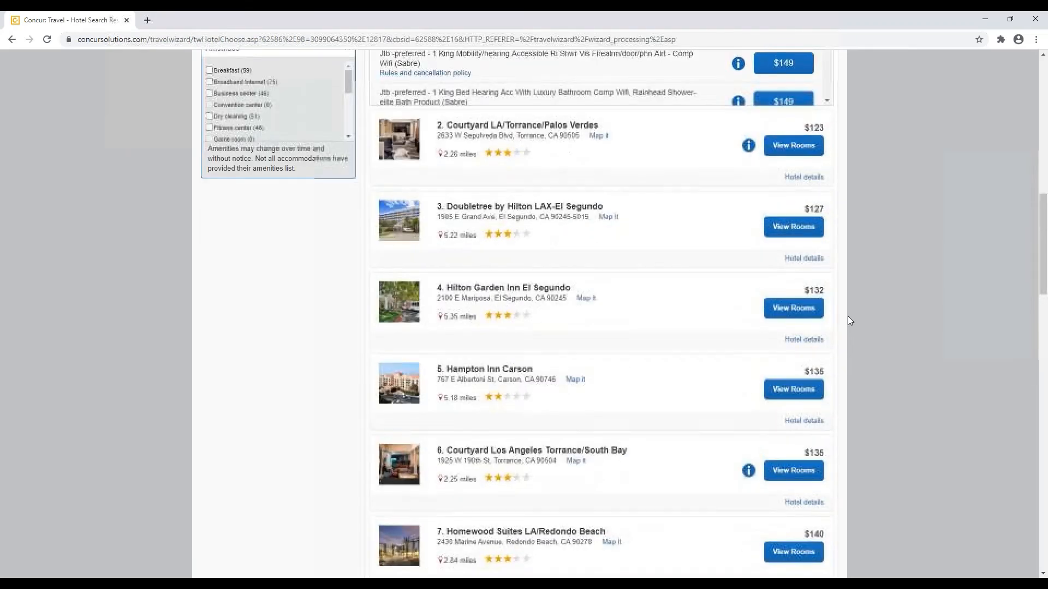
Step: Confirm the Flexible Rate policy, then book Hilton Garden Inn Redondo's $149 Flexible Rate king room
{"action": "scroll", "coordinate": [847, 317], "scroll_direction": "up", "scroll_amount": 4}
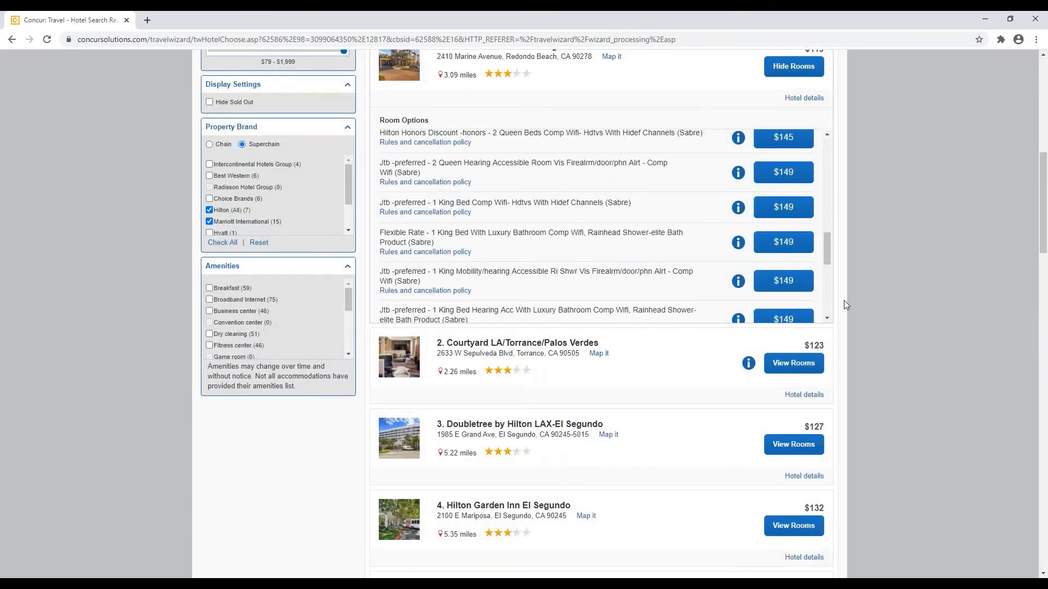
{"action": "left_click", "coordinate": [738, 244]}
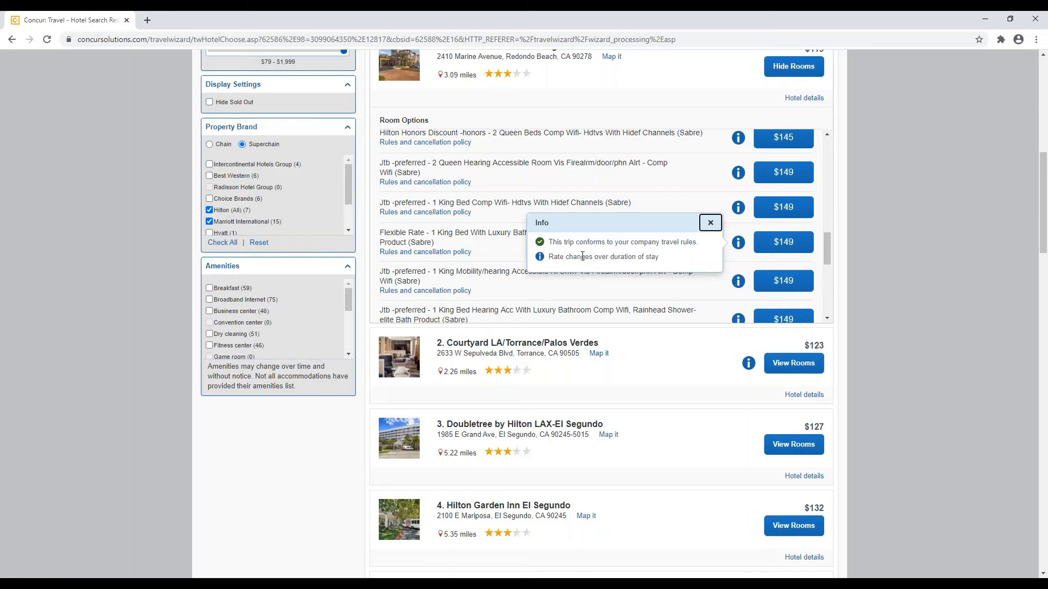
{"action": "left_click", "coordinate": [710, 223]}
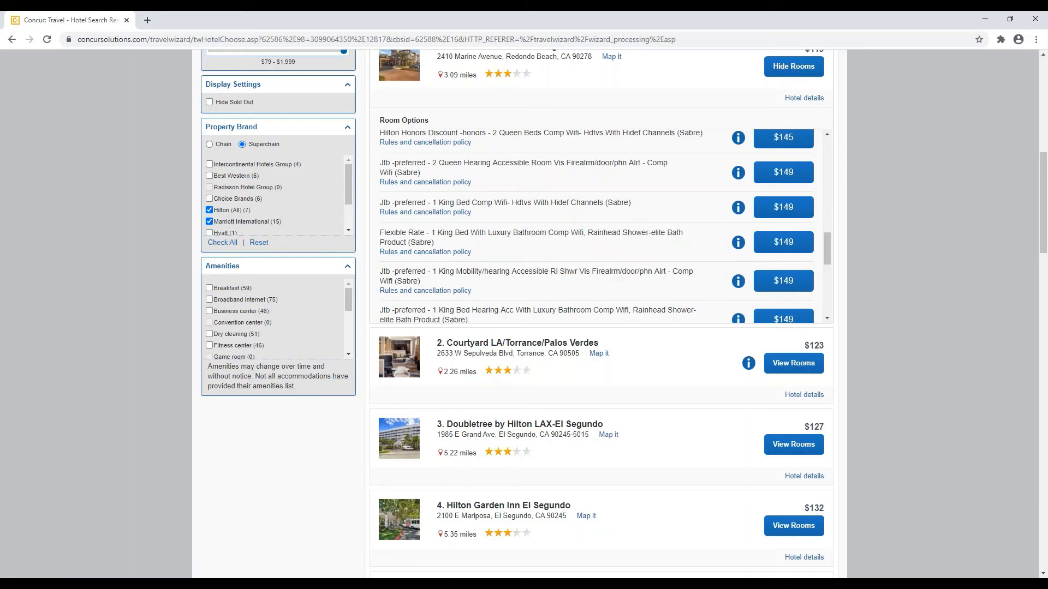
{"action": "left_click", "coordinate": [772, 242]}
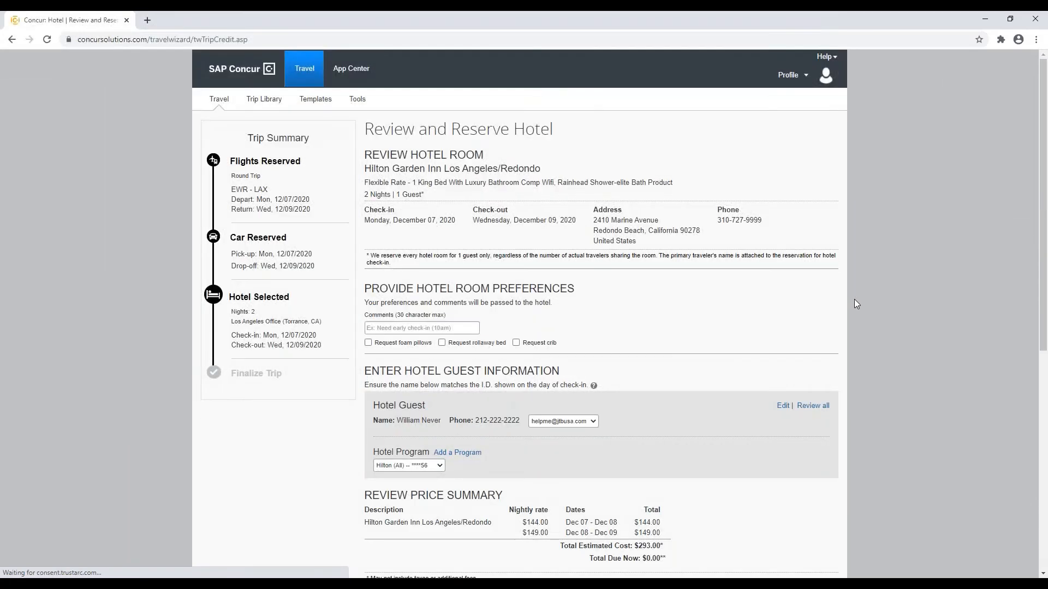
{"action": "scroll", "coordinate": [688, 358], "scroll_direction": "down", "scroll_amount": 2}
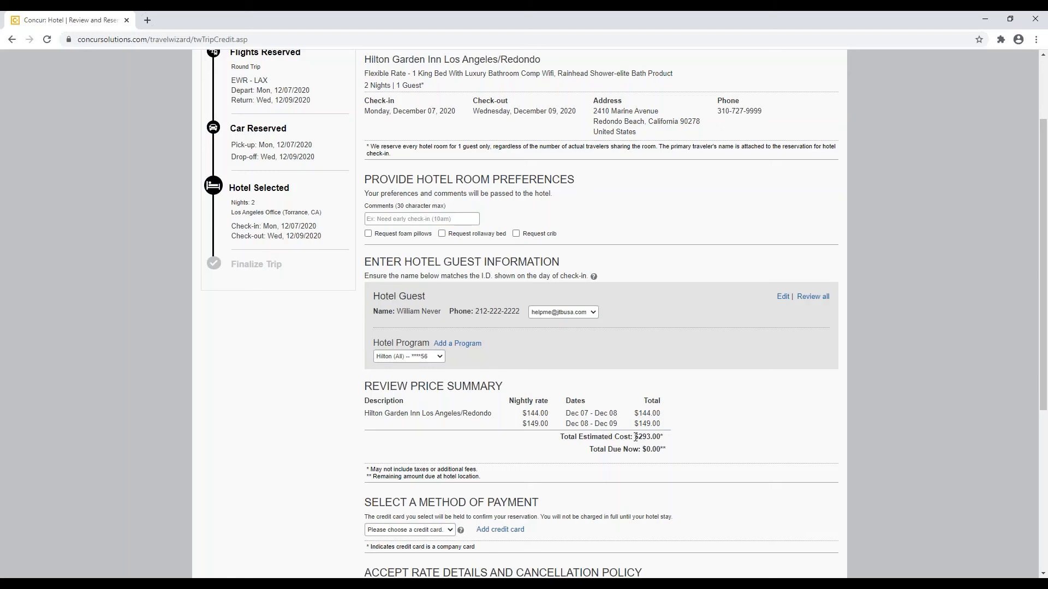
{"action": "scroll", "coordinate": [635, 438], "scroll_direction": "down", "scroll_amount": 1}
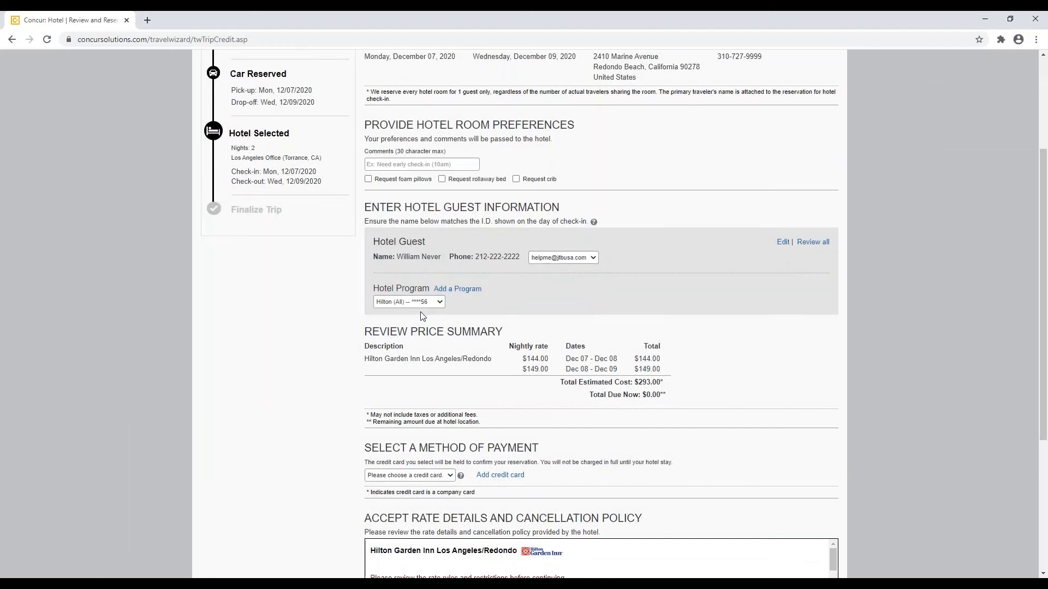
{"action": "scroll", "coordinate": [325, 389], "scroll_direction": "down", "scroll_amount": 3}
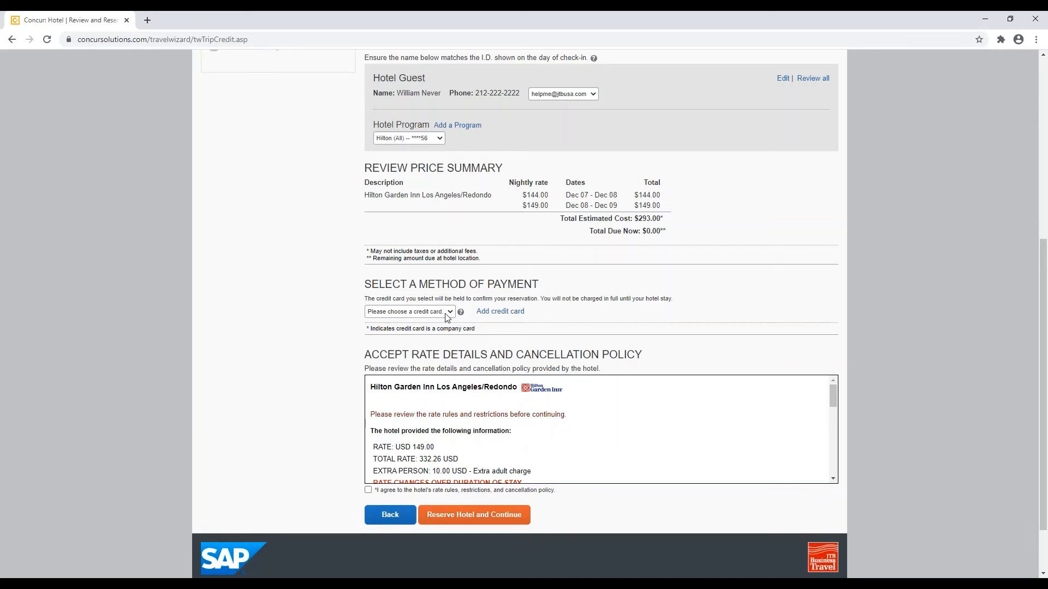
Step: Pay with My Corporate Card, review the 12AM 07DEC20 deadline, and reserve the Hilton Garden Inn room
{"action": "left_click", "coordinate": [447, 315]}
{"action": "left_click", "coordinate": [440, 329]}
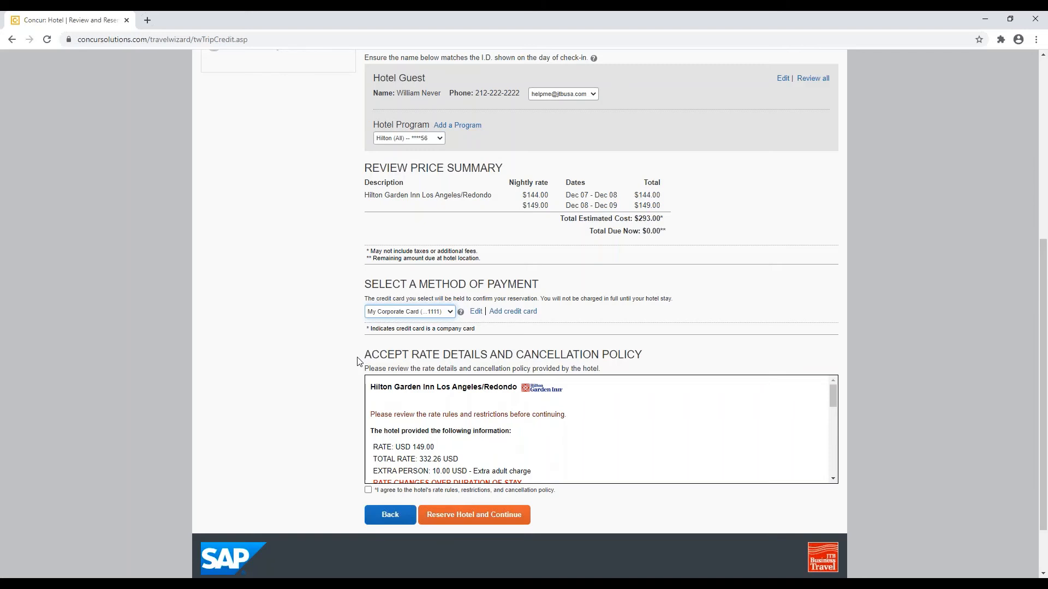
{"action": "scroll", "coordinate": [357, 361], "scroll_direction": "down", "scroll_amount": 1}
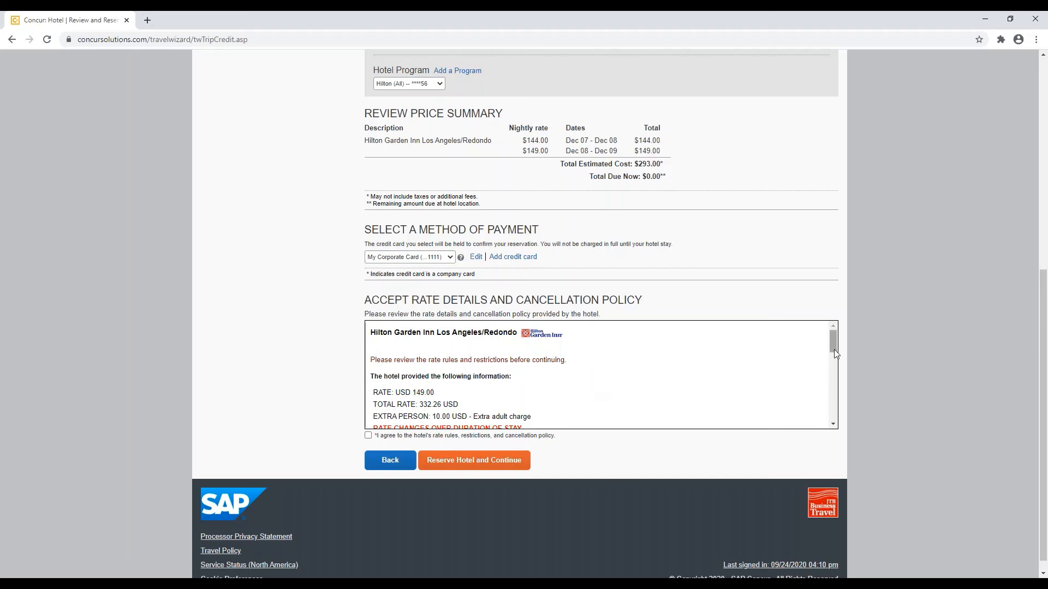
{"action": "left_click_drag", "start_coordinate": [837, 353], "coordinate": [836, 381]}
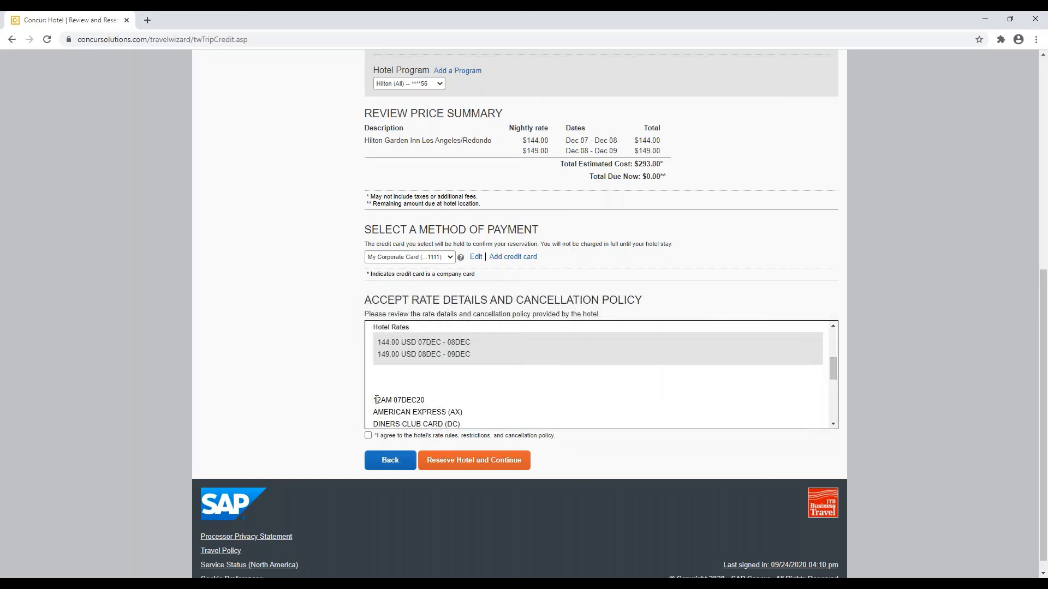
{"action": "left_click_drag", "start_coordinate": [376, 400], "coordinate": [429, 401]}
{"action": "left_click", "coordinate": [429, 402]}
{"action": "left_click", "coordinate": [480, 471]}
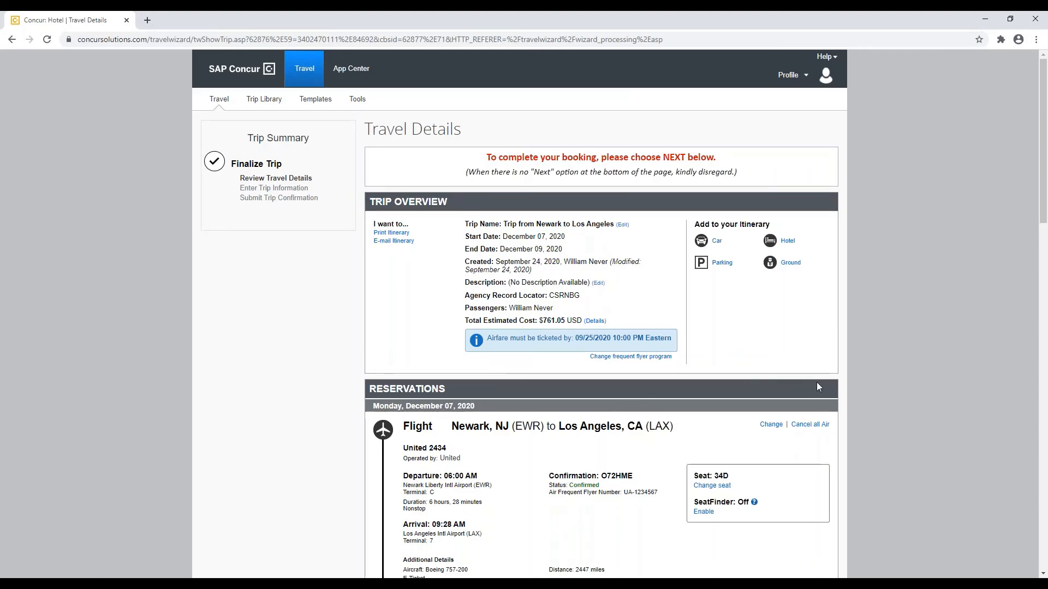
Step: Continue from the $761.05 Travel Details review to Trip Booking Information
{"action": "scroll", "coordinate": [844, 388], "scroll_direction": "down", "scroll_amount": 10}
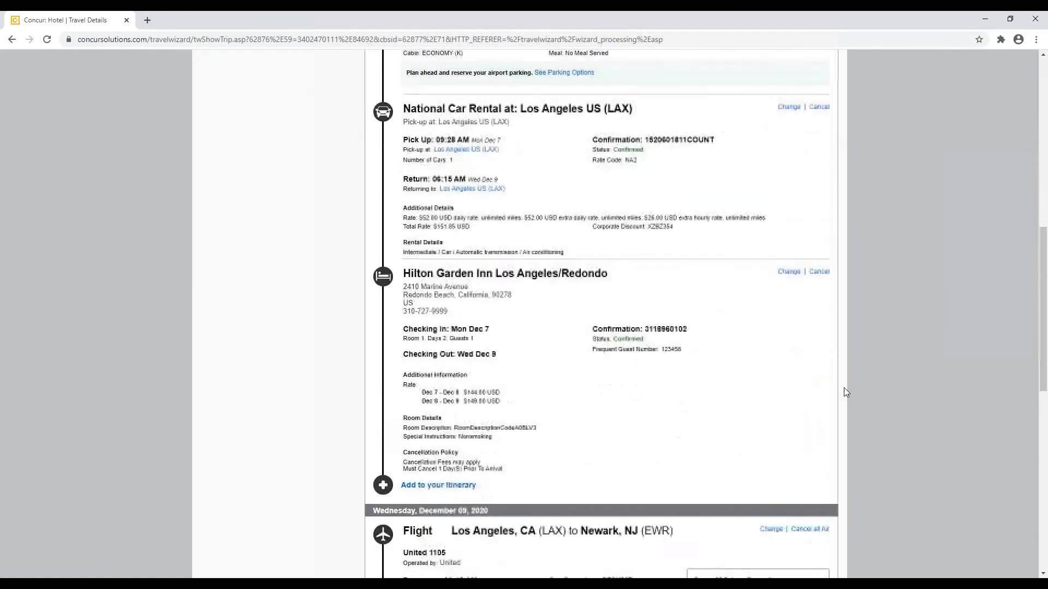
{"action": "scroll", "coordinate": [844, 390], "scroll_direction": "down", "scroll_amount": 10}
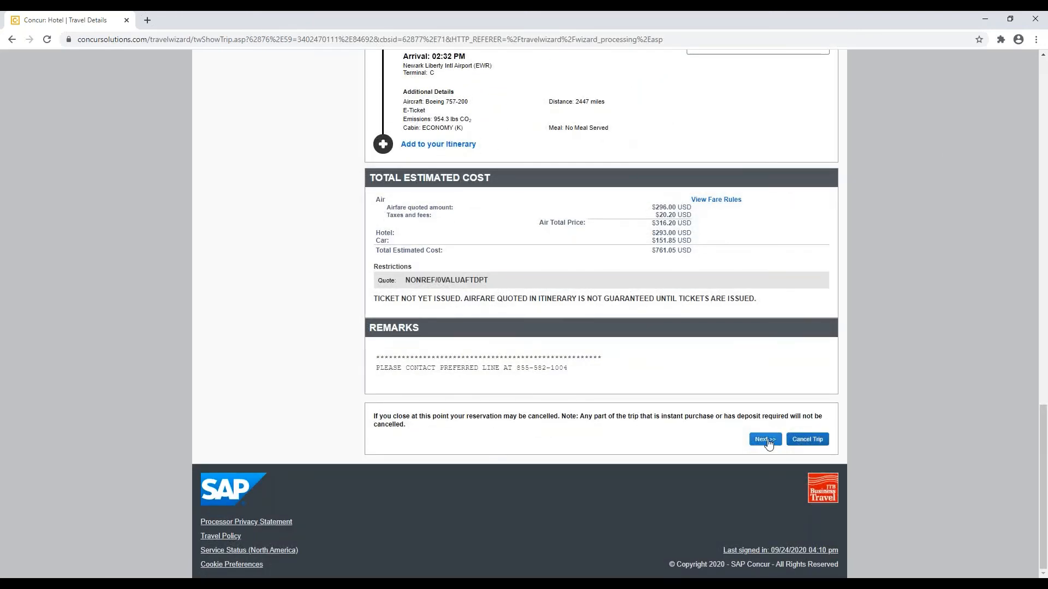
{"action": "left_click", "coordinate": [767, 445]}
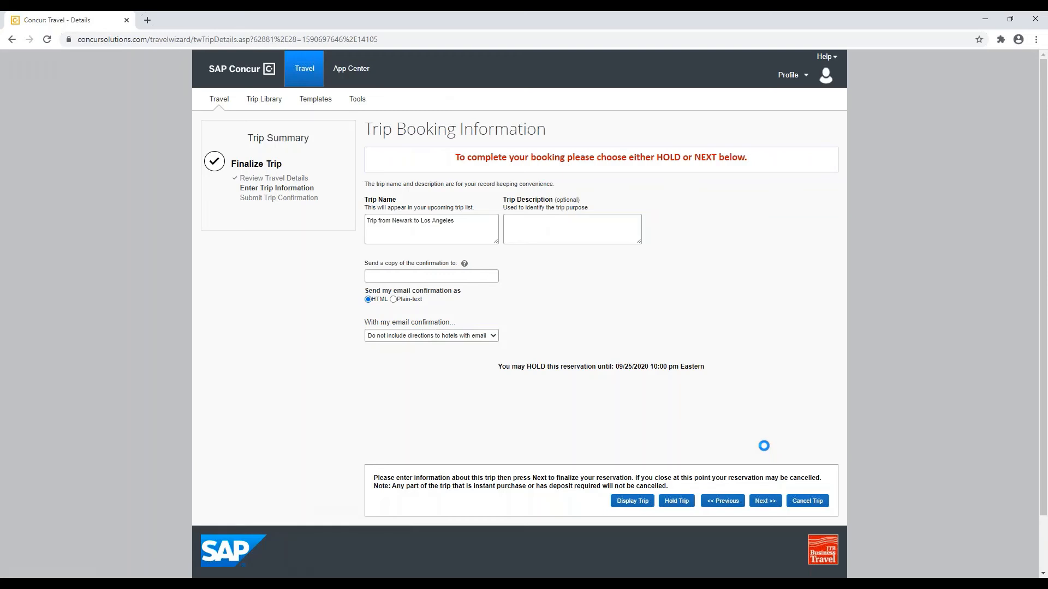
Step: Keep the name 'Trip from Newark to Los Angeles', check the hold-until date, and continue to confirmation
{"action": "left_click_drag", "start_coordinate": [455, 221], "coordinate": [367, 235]}
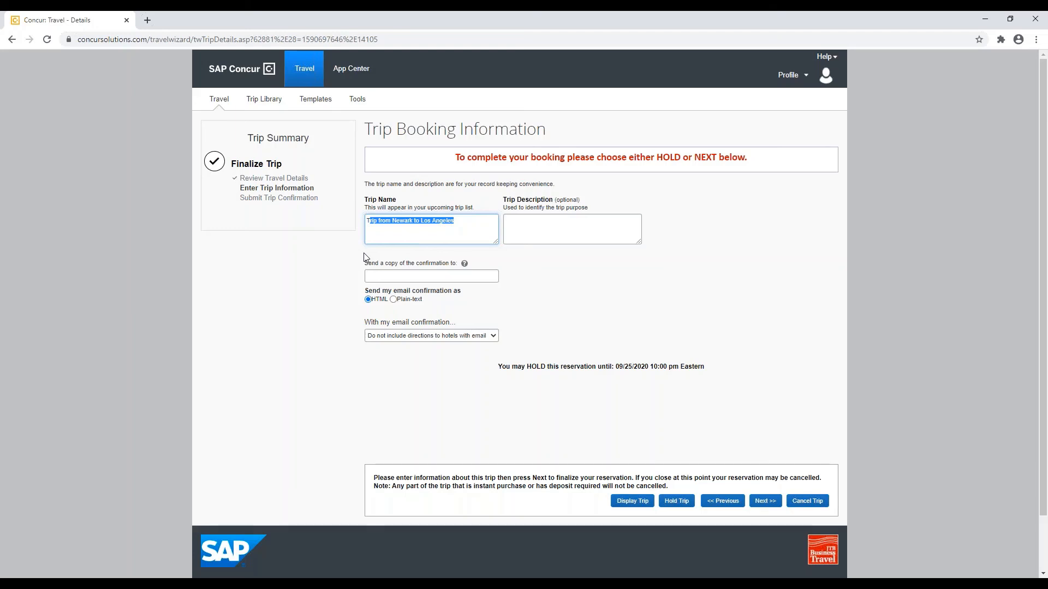
{"action": "left_click", "coordinate": [537, 391]}
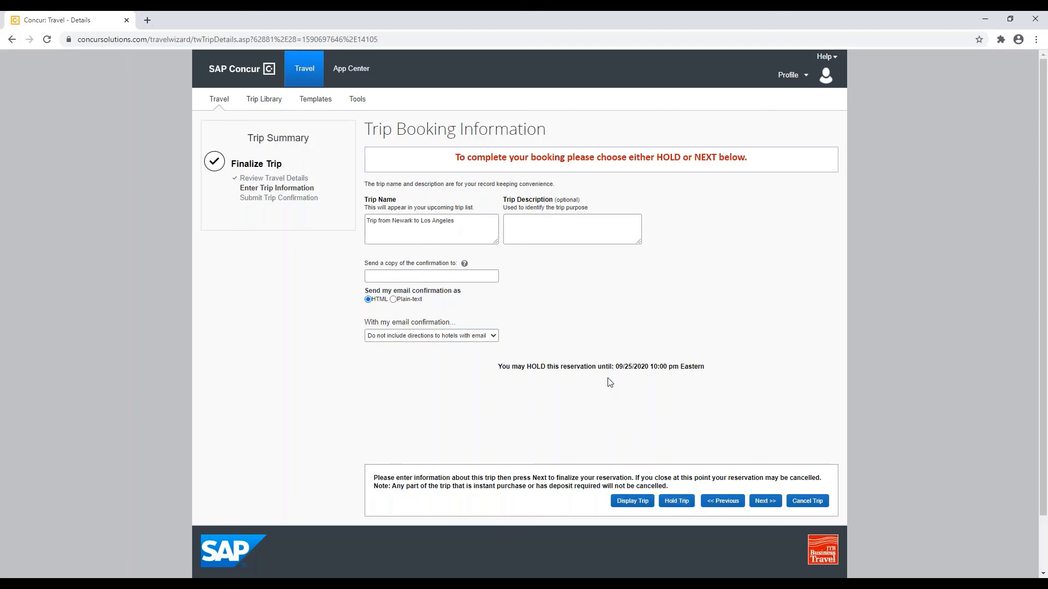
{"action": "left_click_drag", "start_coordinate": [615, 368], "coordinate": [708, 376]}
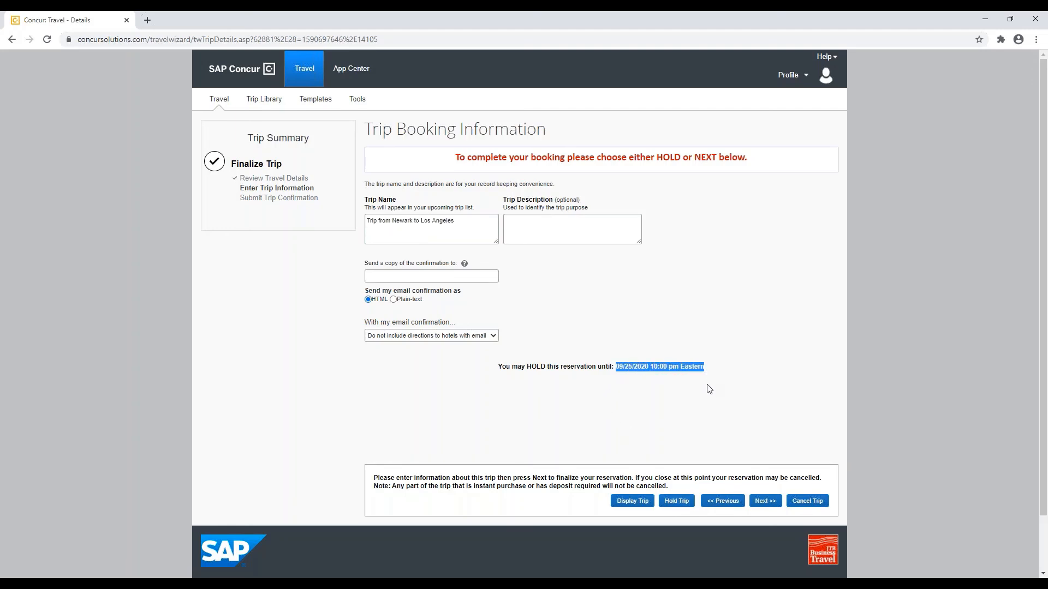
{"action": "left_click", "coordinate": [709, 388]}
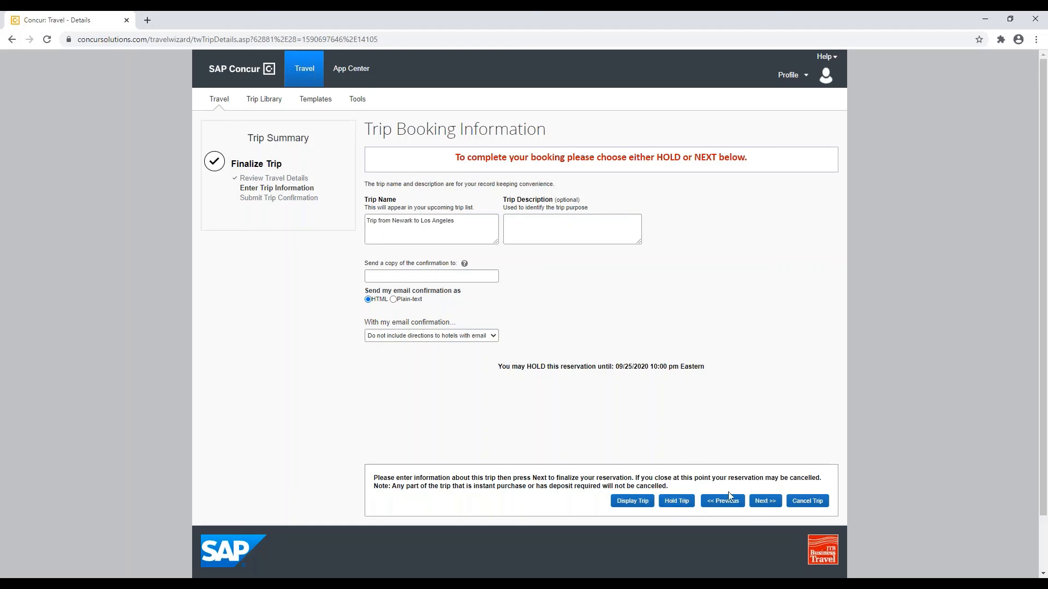
{"action": "left_click", "coordinate": [763, 501]}
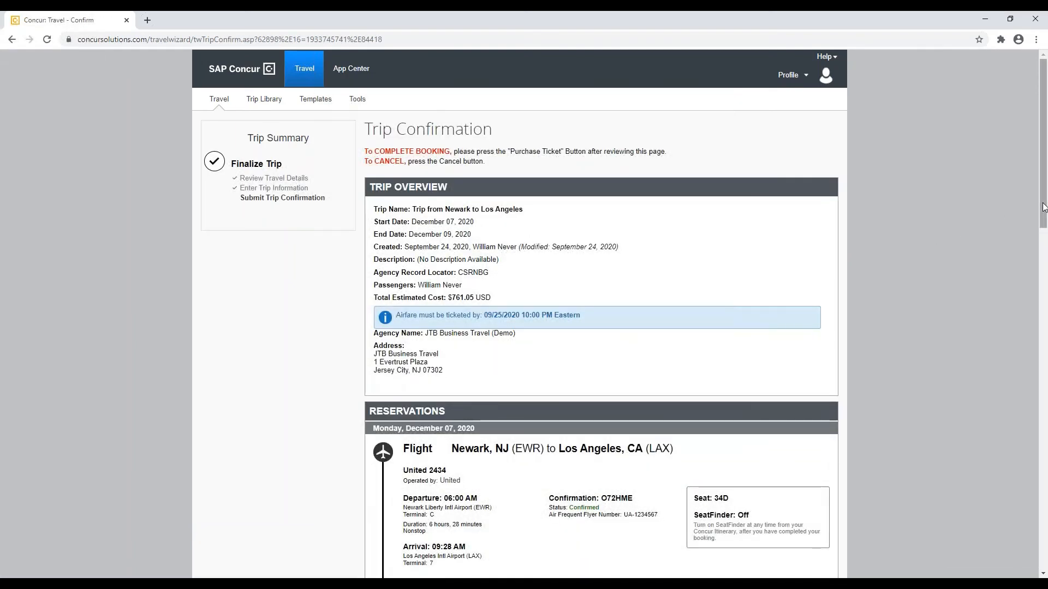
Step: Purchase the ticket on Trip Confirmation to finalize the $761.05 Newark–Los Angeles trip
{"action": "left_click_drag", "start_coordinate": [1042, 214], "coordinate": [1045, 407]}
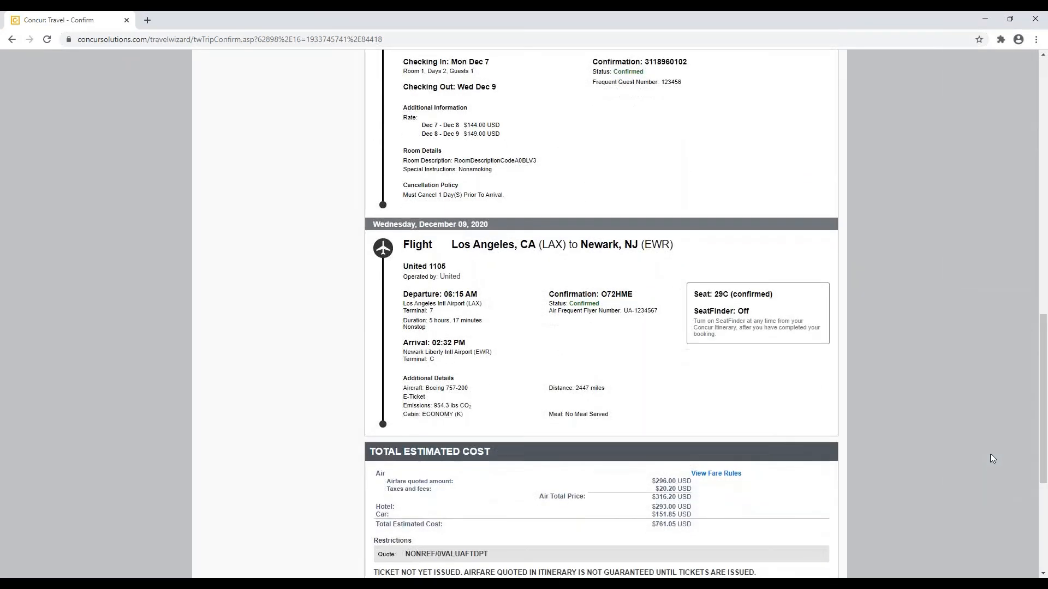
{"action": "scroll", "coordinate": [753, 485], "scroll_direction": "down", "scroll_amount": 3}
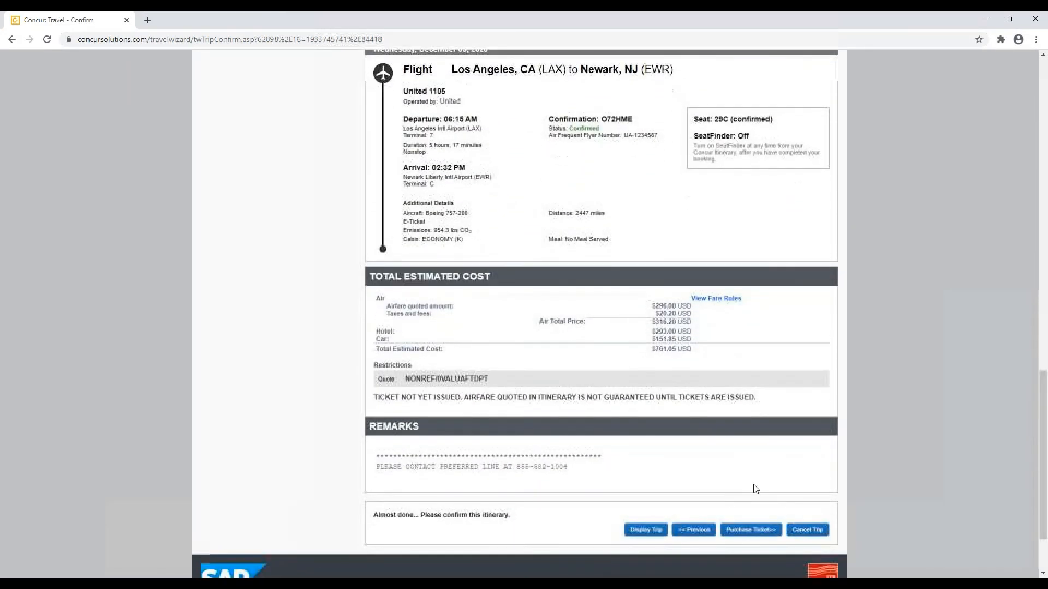
{"action": "left_click", "coordinate": [749, 530]}
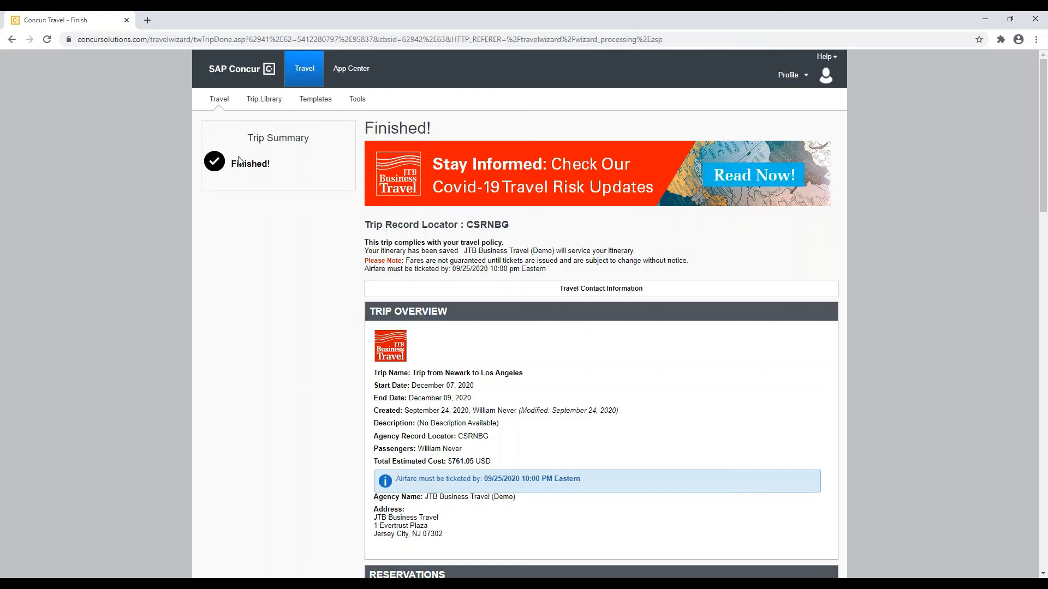
Step: Open the confirmed Trip from Newark to Los Angeles itinerary from the Trip Library
{"action": "left_click", "coordinate": [275, 105]}
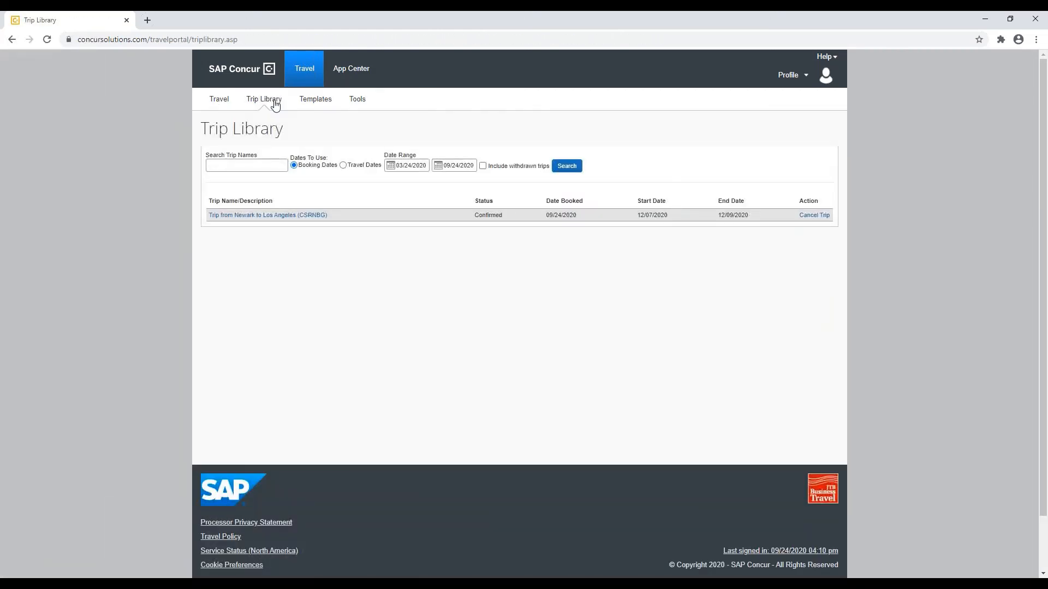
{"action": "left_click", "coordinate": [301, 215]}
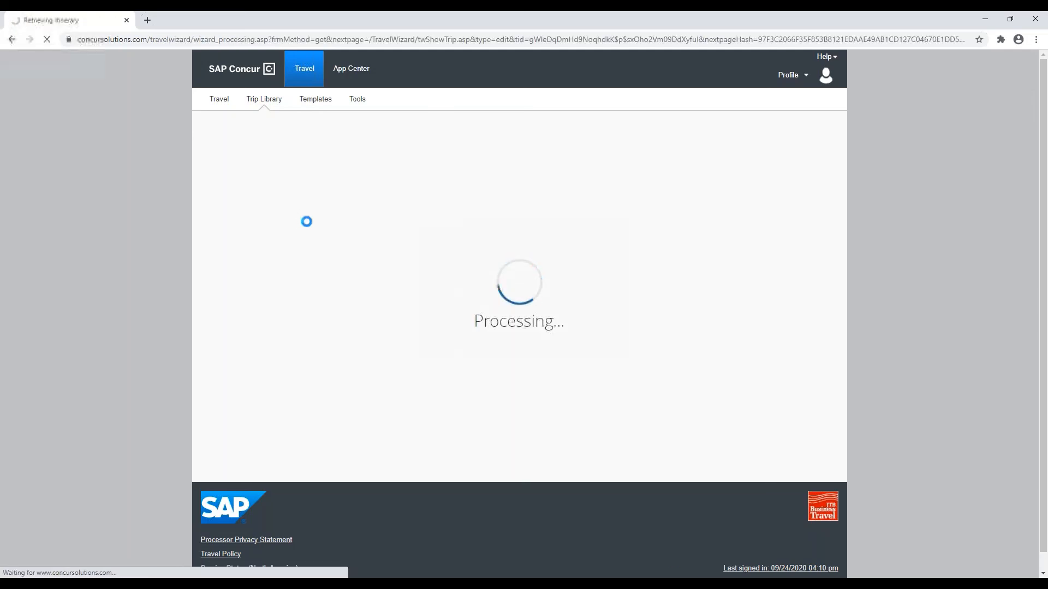